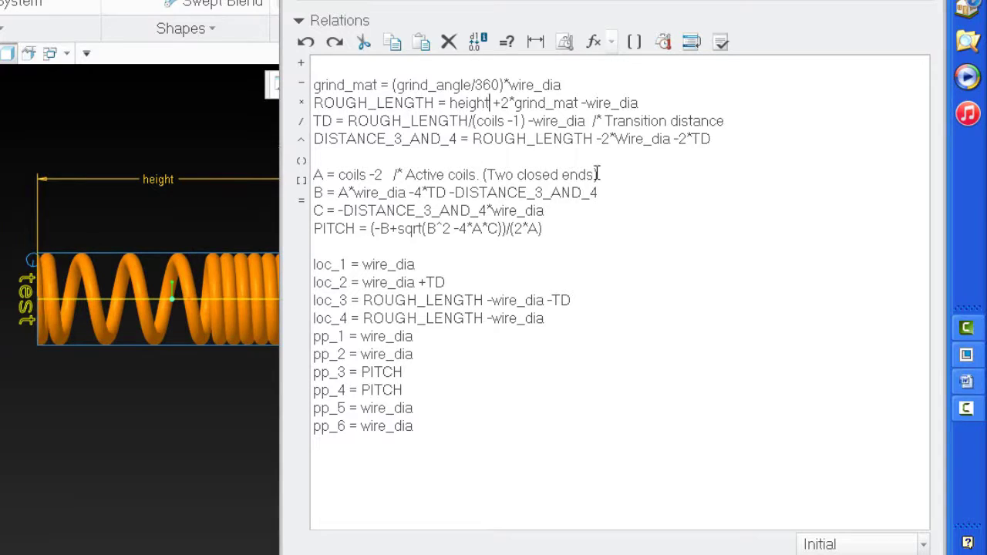
Insert a blank line above the existing relations and add a real-number local parameter named uncompressed.
left_click(491, 104)
scroll(154, 231, "down", 2)
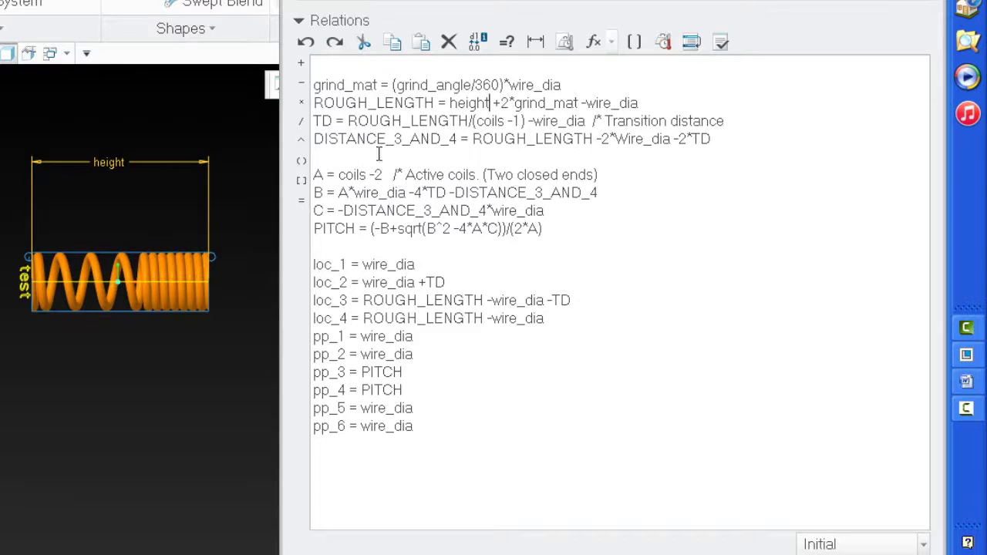
left_click(320, 65)
key("Return")
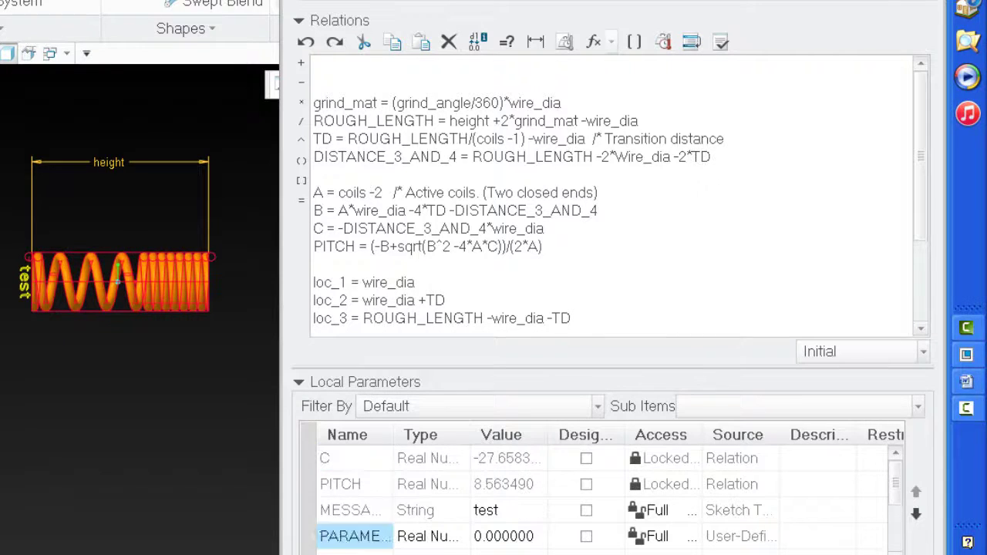
type("uncompr")
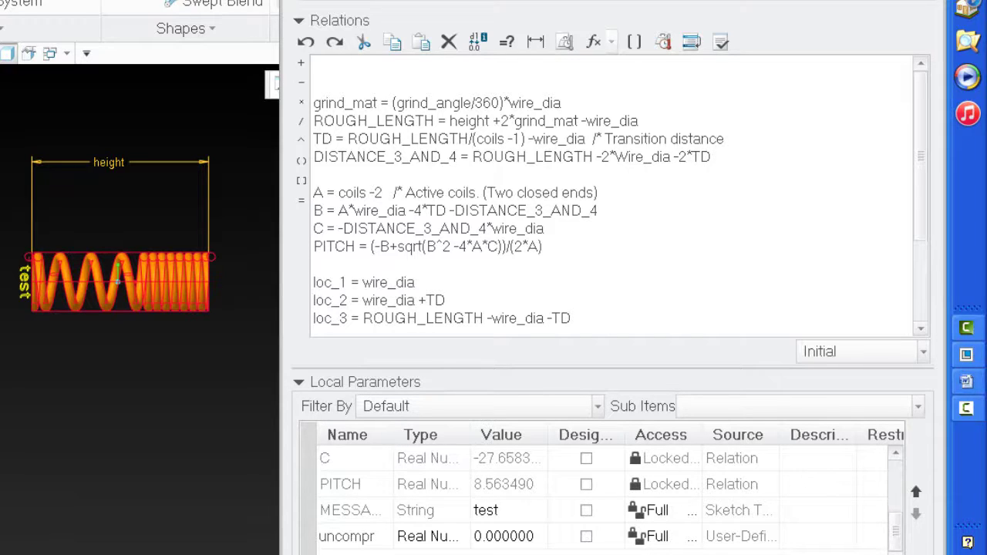
type("essed")
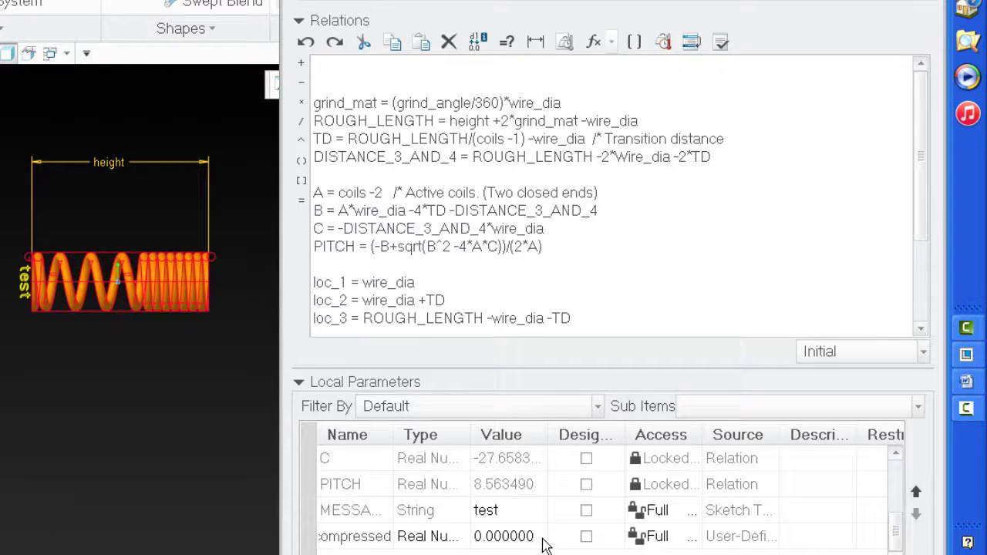
Begin the relations with an empty conditional block: if nominal_height <> uncompressed, closed by endif.
left_click(340, 60)
type("if n")
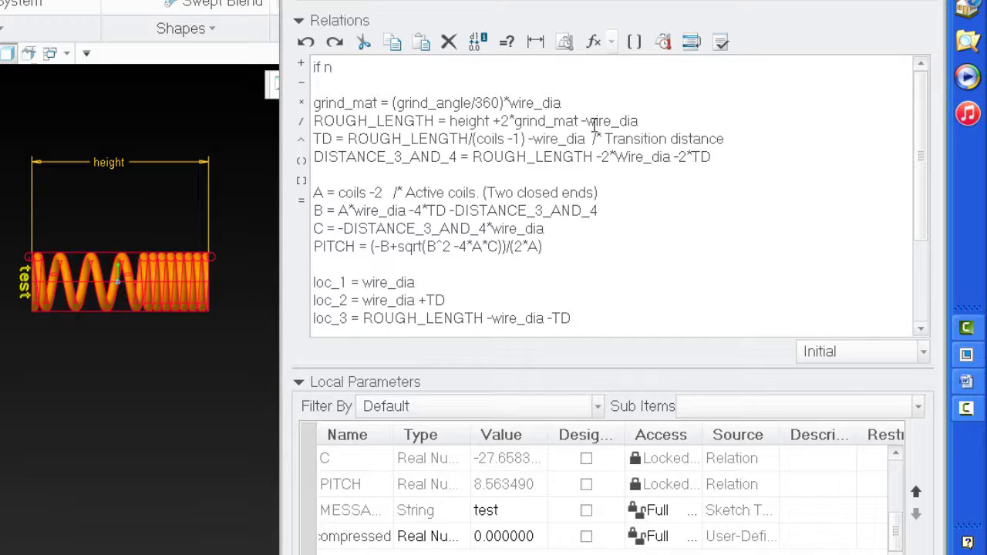
type("ominal_height")
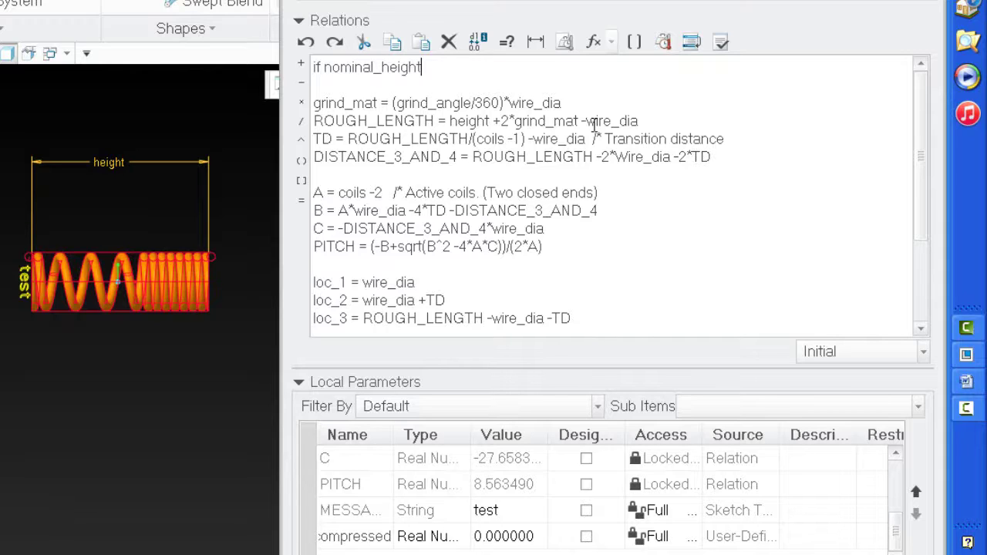
type(" <> uncompressed")
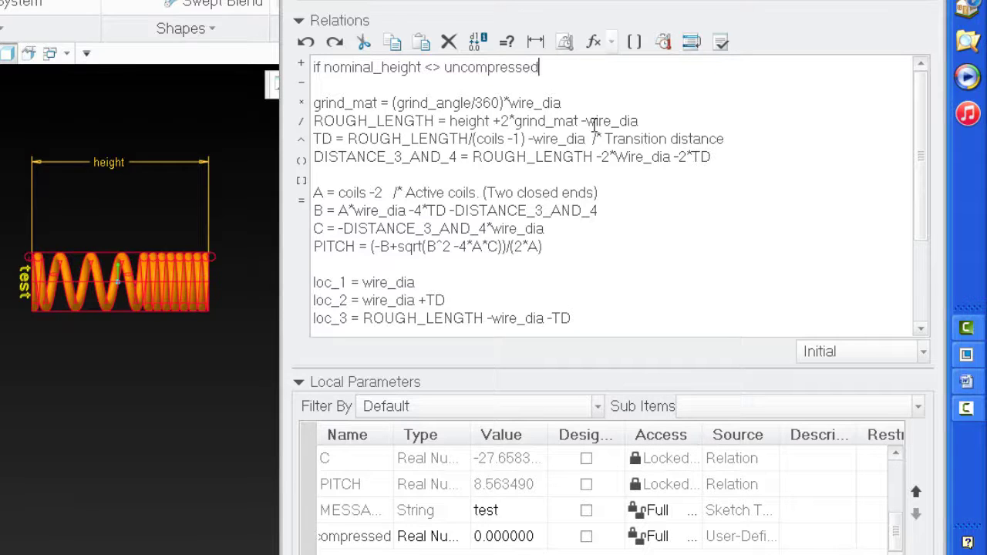
key("Return")
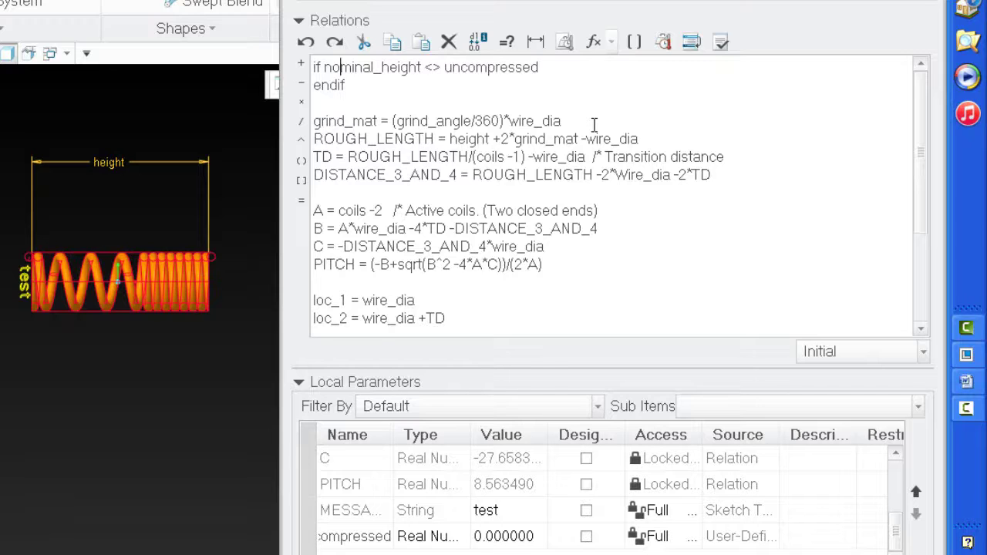
key("Return")
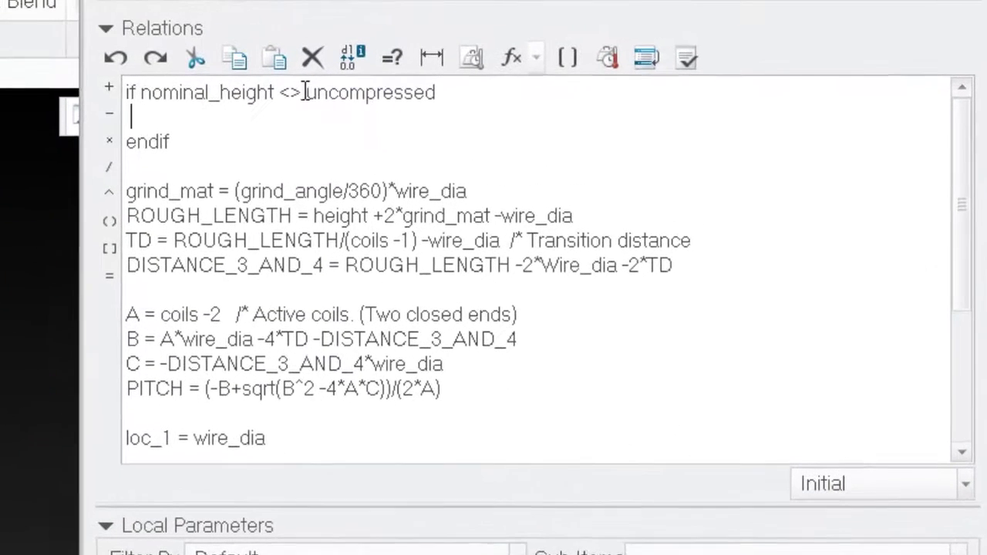
Add the relation uncompressed = nominal_height inside the if block.
left_click_drag(305, 92, 436, 92)
key("ctrl+c")
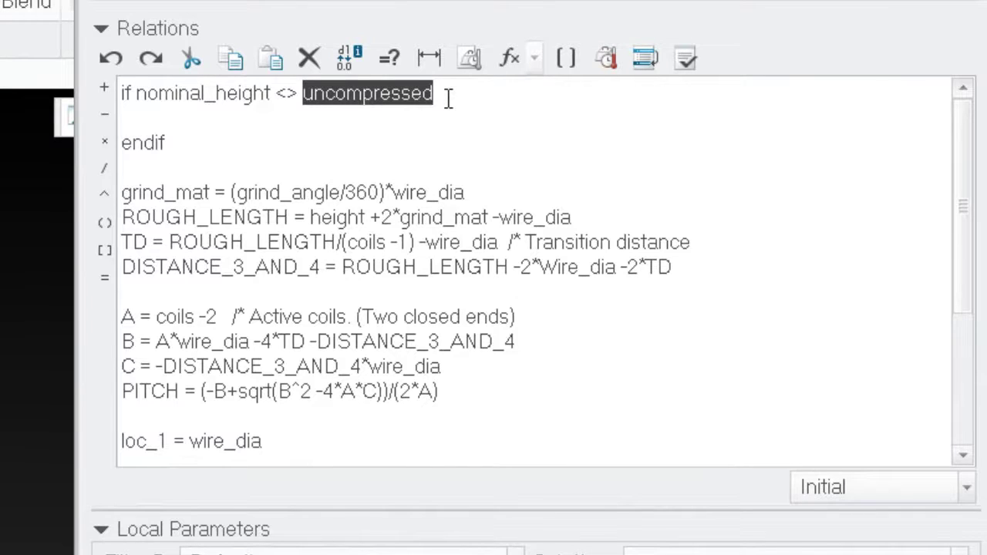
left_click(162, 118)
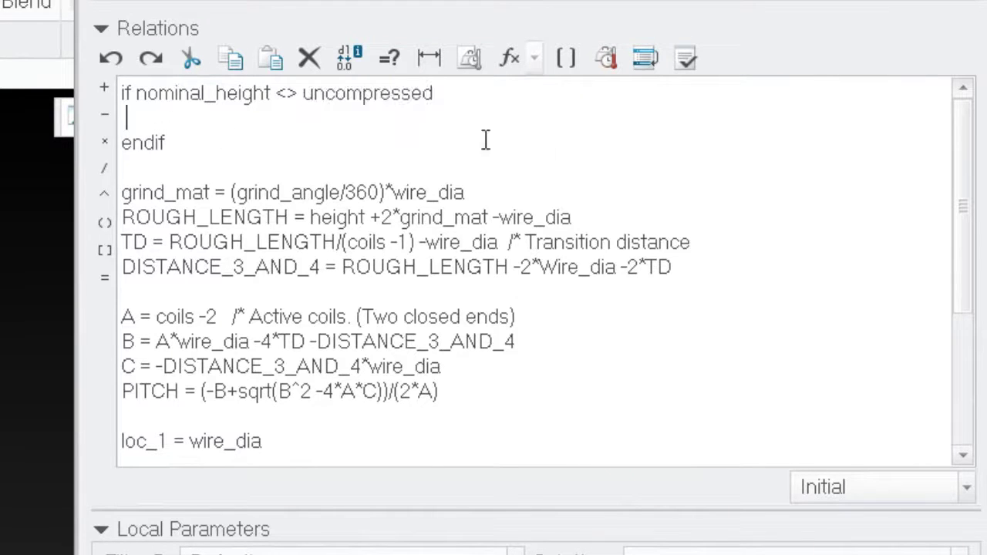
key("ctrl+v")
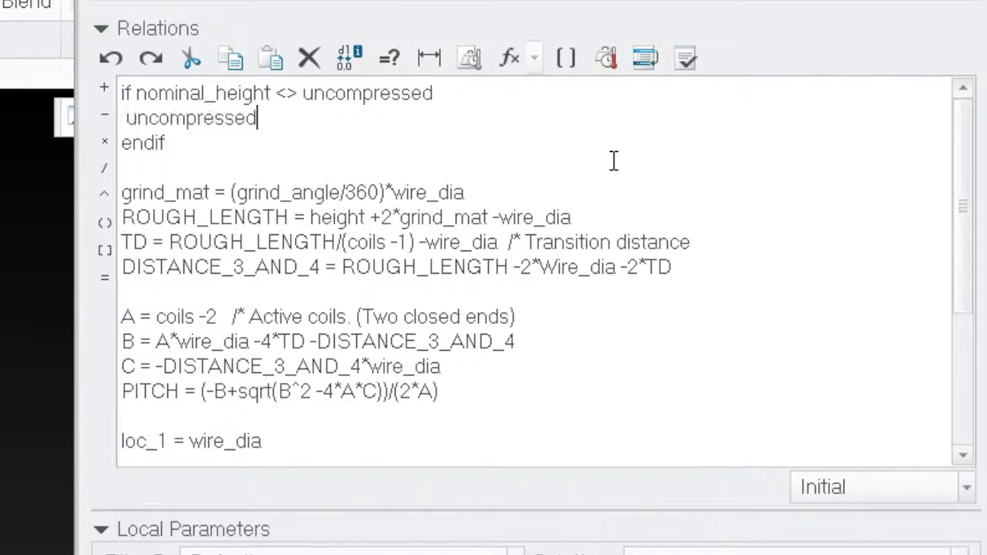
type("=")
left_click_drag(136, 93, 270, 77)
key("ctrl+c")
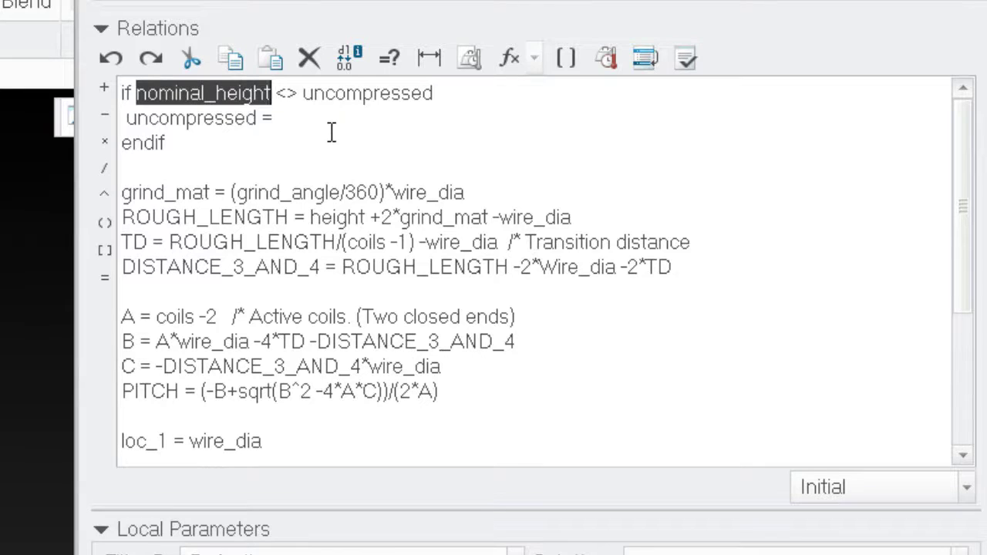
left_click(309, 116)
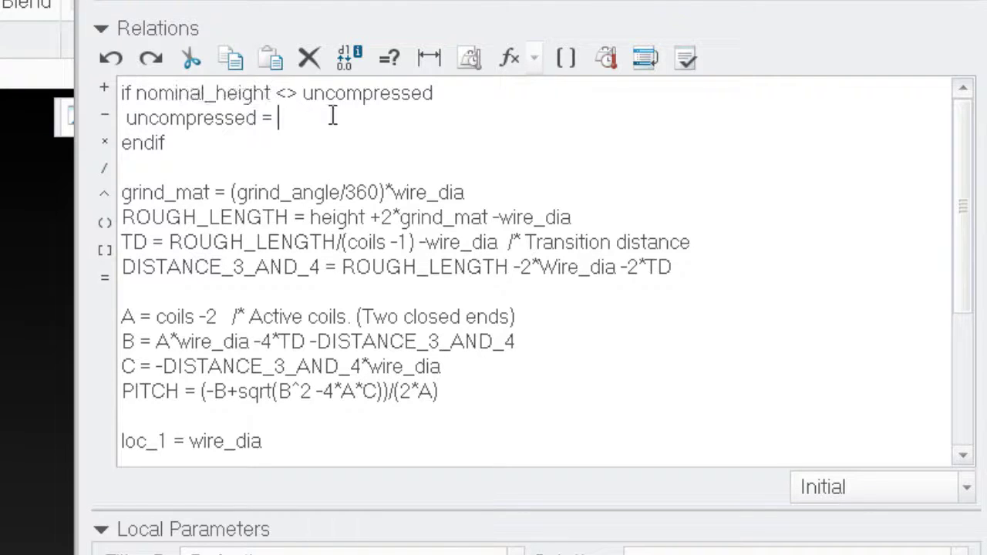
key("ctrl+v")
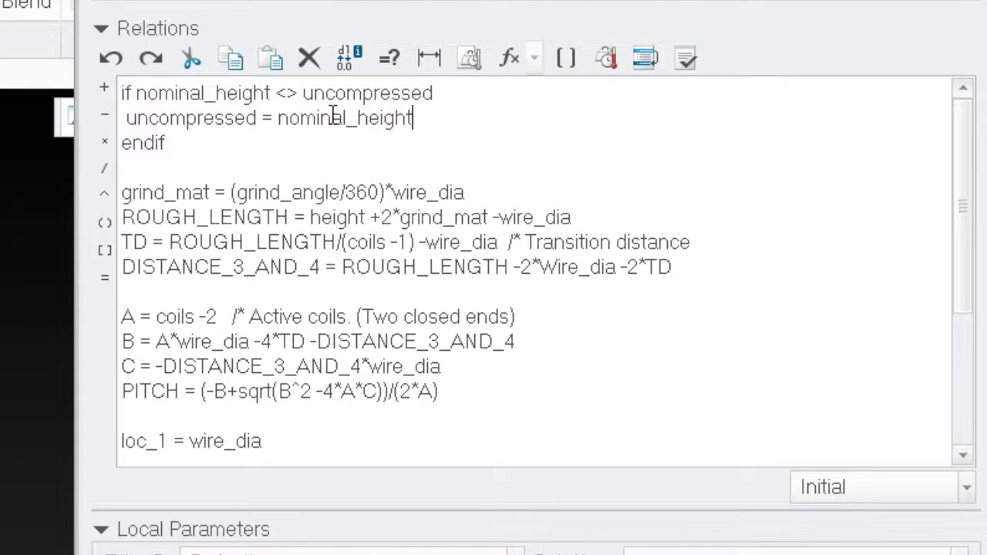
Add the relation height = nominal_height as the second line inside the if block.
key("Return")
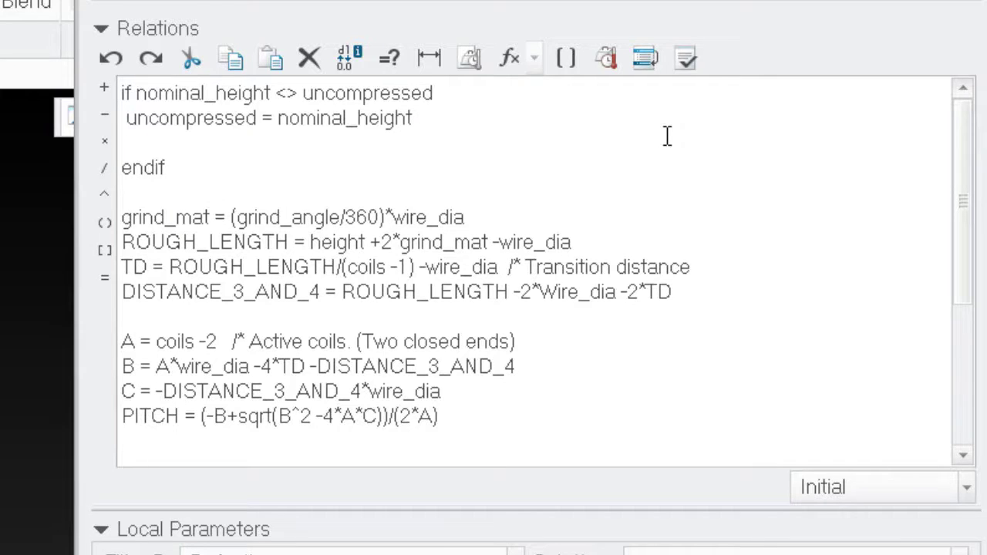
type("height =")
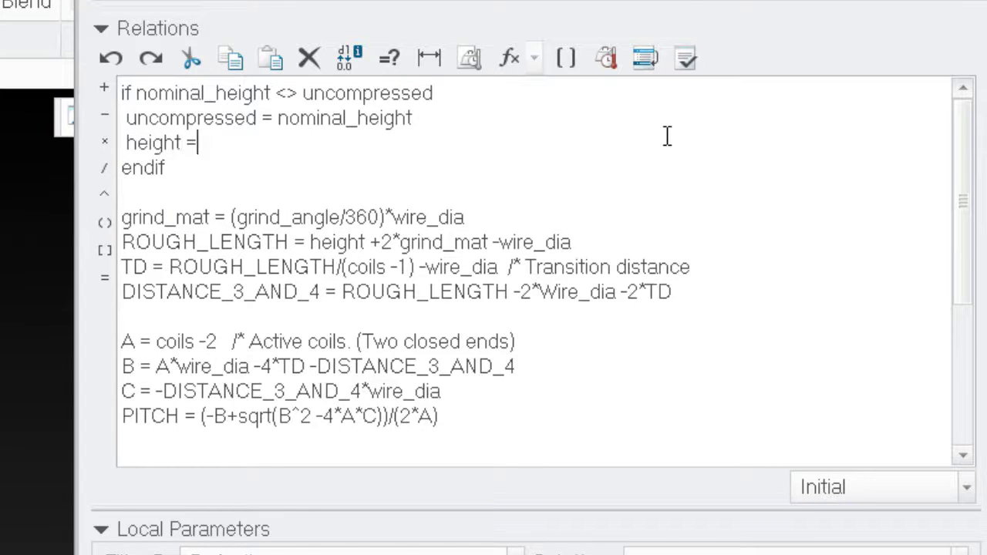
key("ctrl+v")
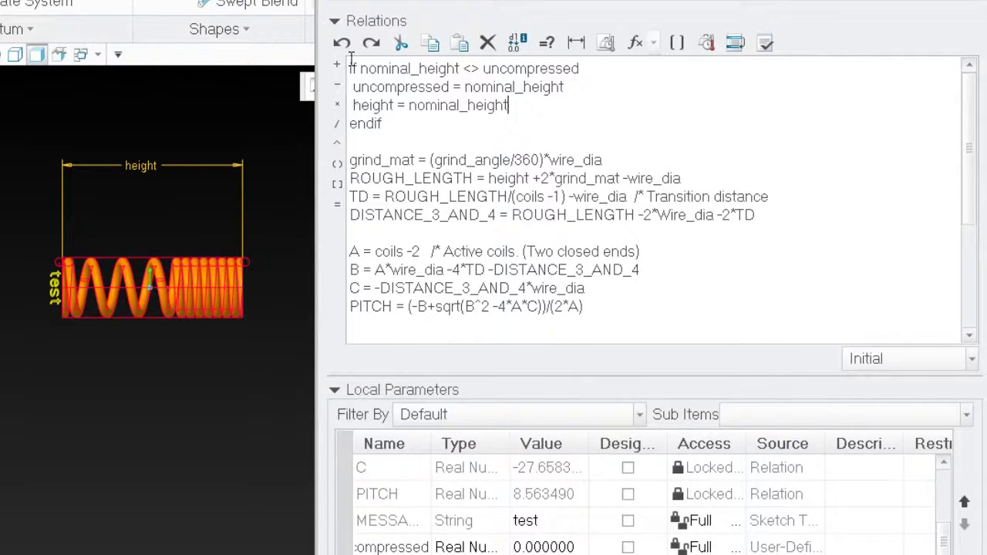
left_click_drag(584, 69, 337, 65)
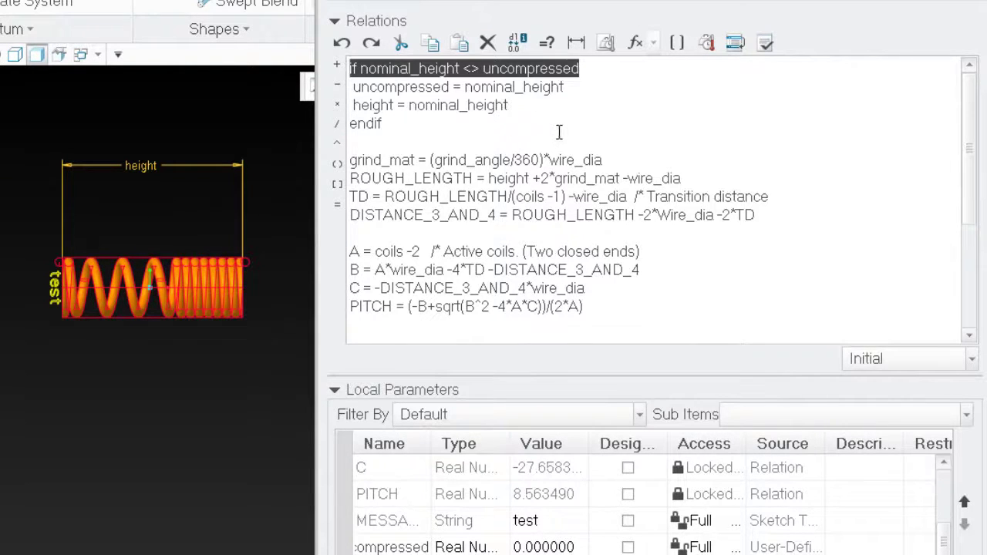
left_click(561, 129)
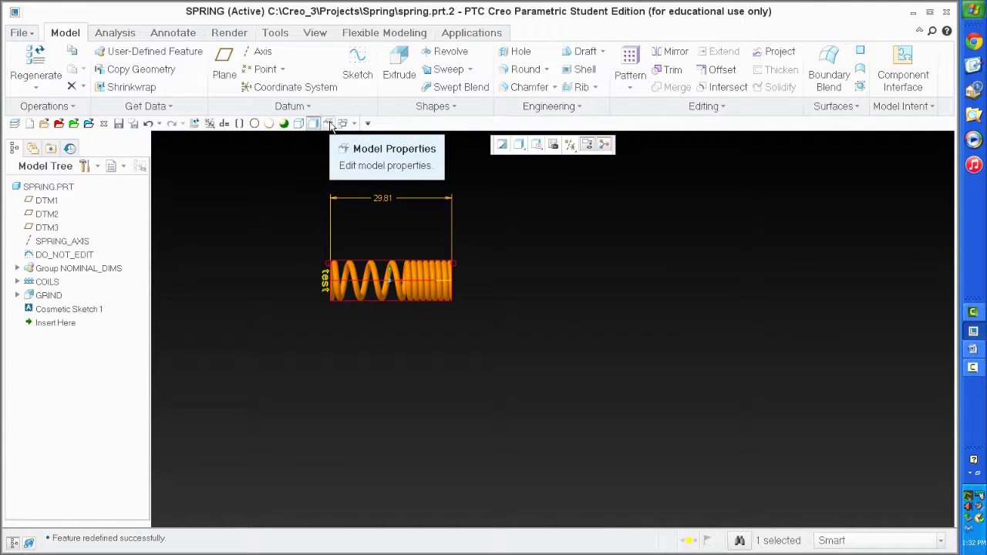
left_click(18, 33)
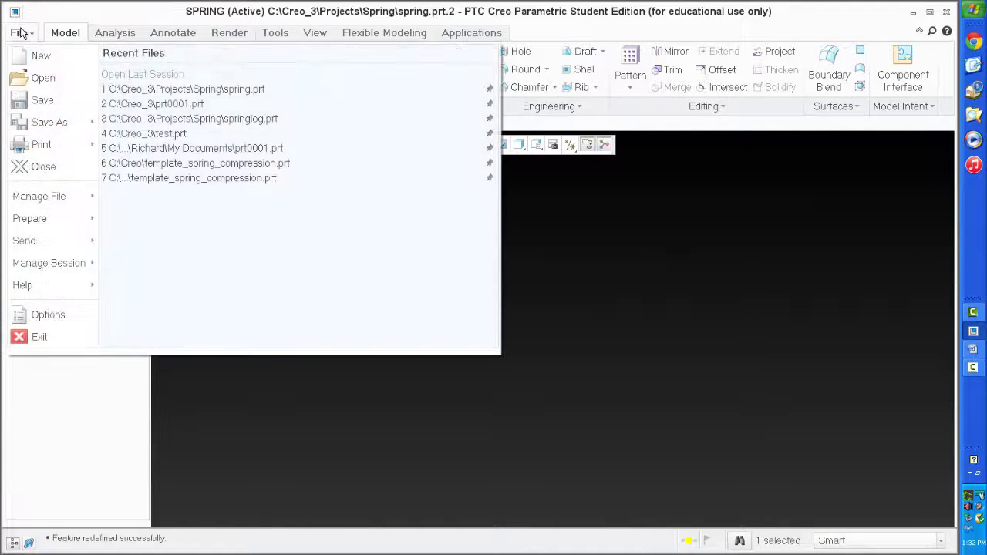
mouse_move(71, 202)
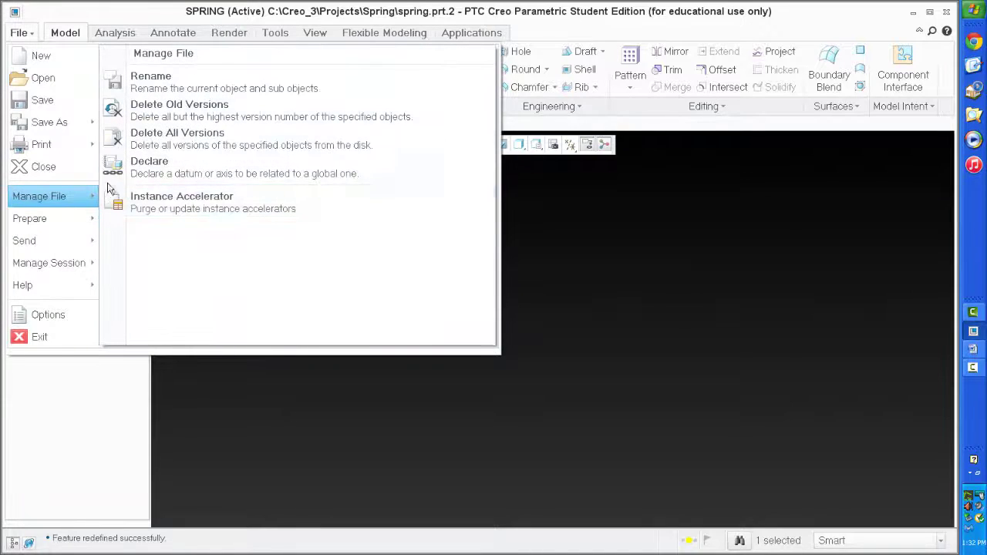
mouse_move(56, 217)
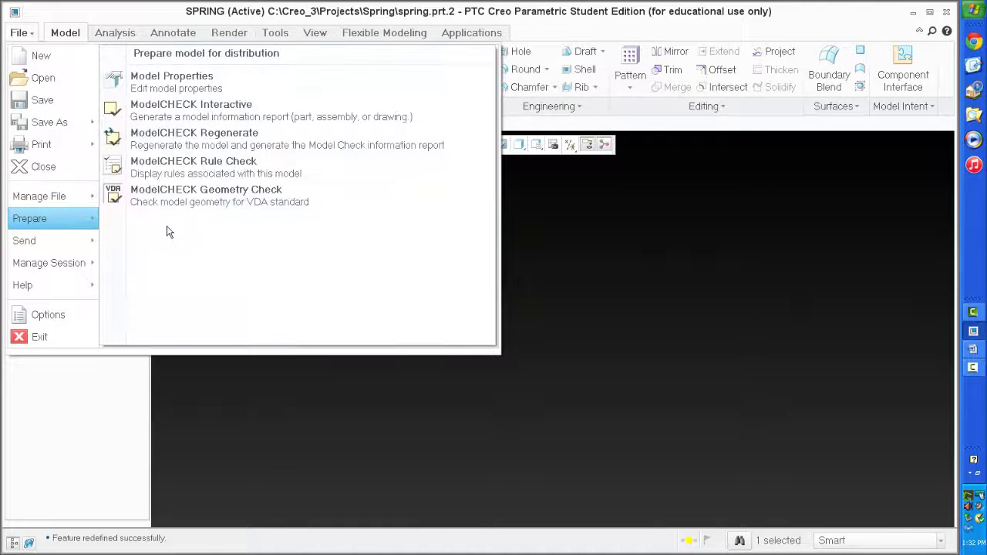
left_click(169, 91)
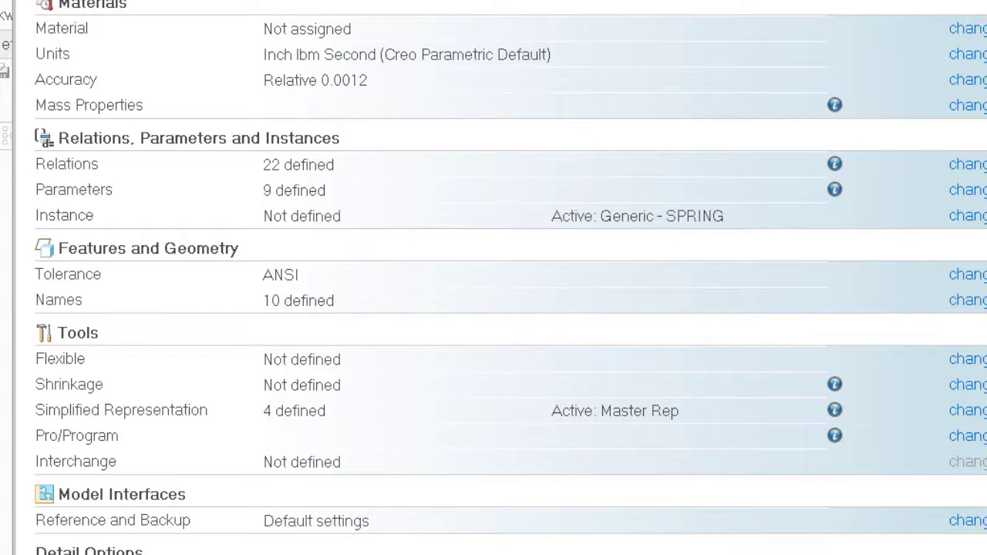
left_click(965, 360)
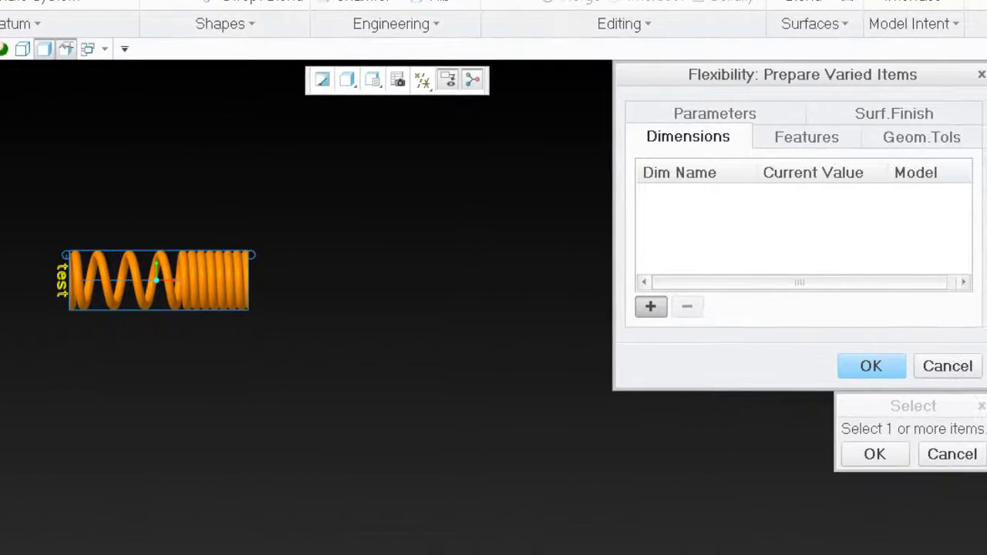
left_click(154, 280)
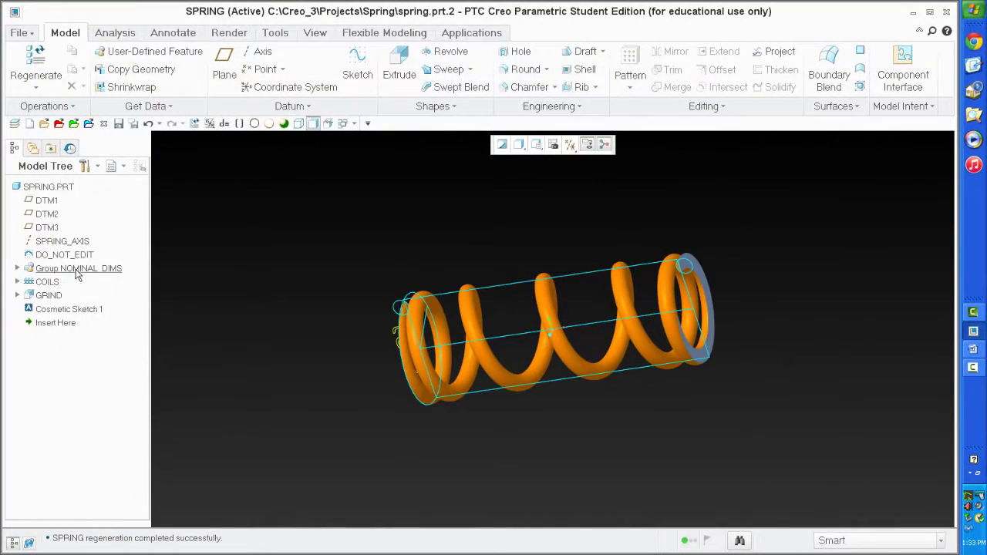
Show the dimensions of the NOMINAL_DIMS group and regenerate the spring part.
right_click(78, 269)
left_click(104, 296)
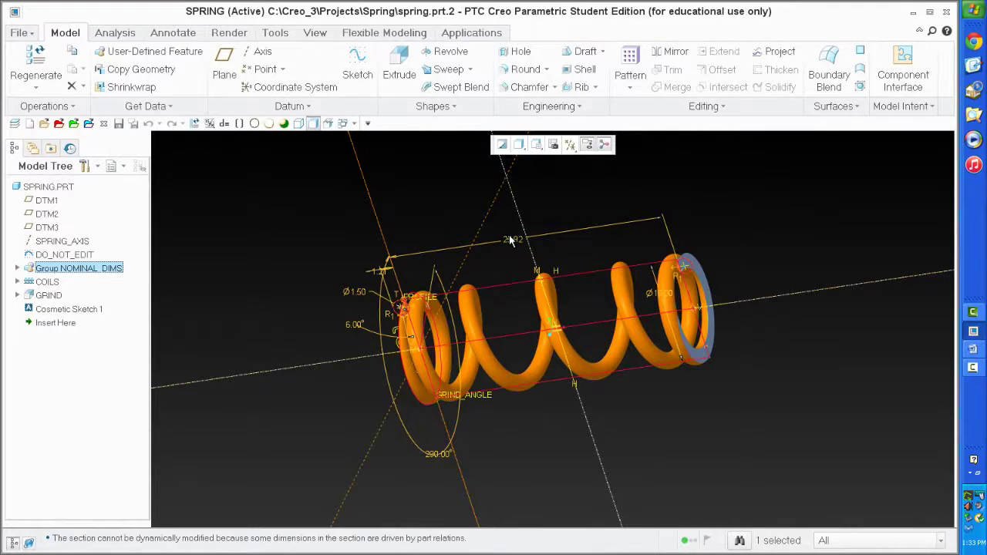
key("ctrl+g")
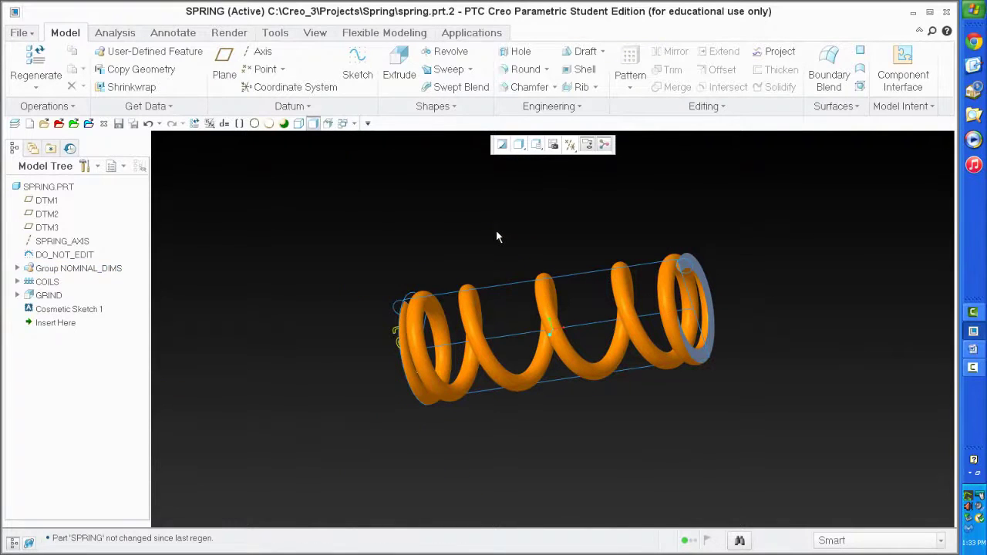
Set the spring's overall length dimension in the NOMINAL_DIMS group to 30 and regenerate the part.
left_click(60, 270)
right_click(61, 275)
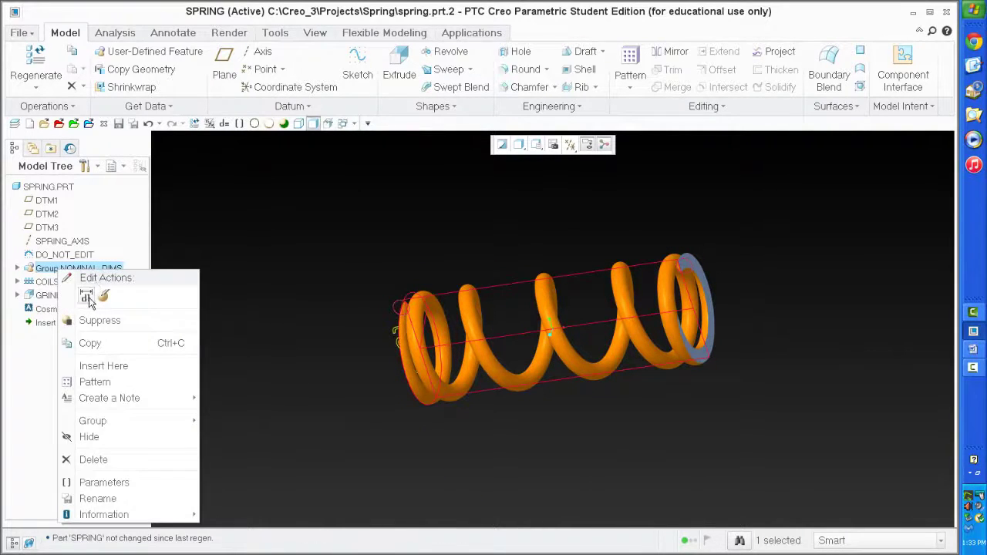
left_click(91, 279)
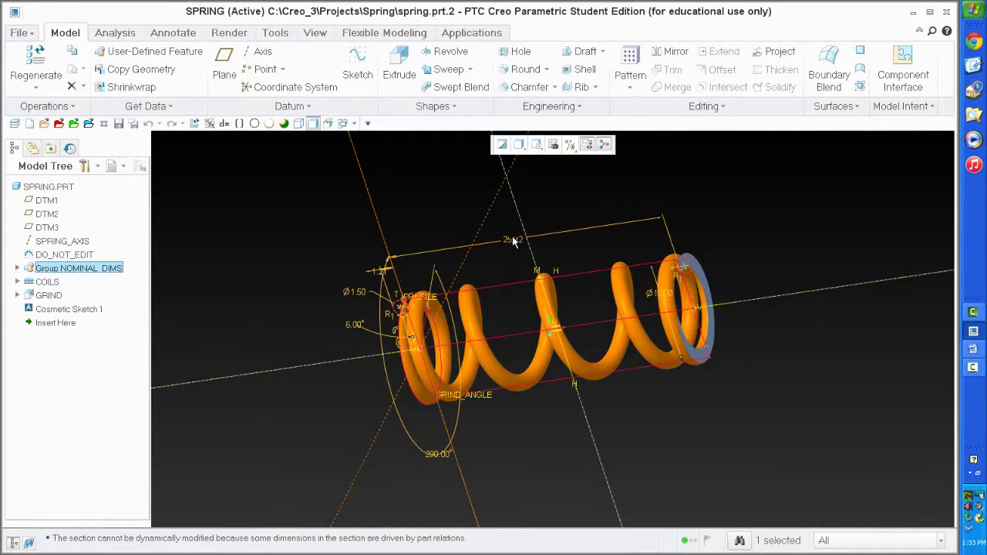
double_click(512, 239)
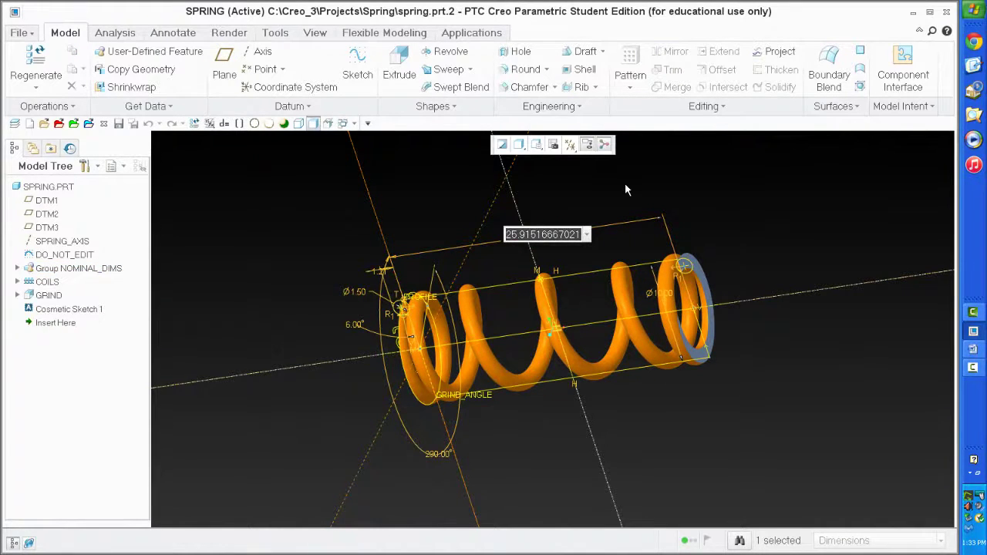
type("30")
key("Return")
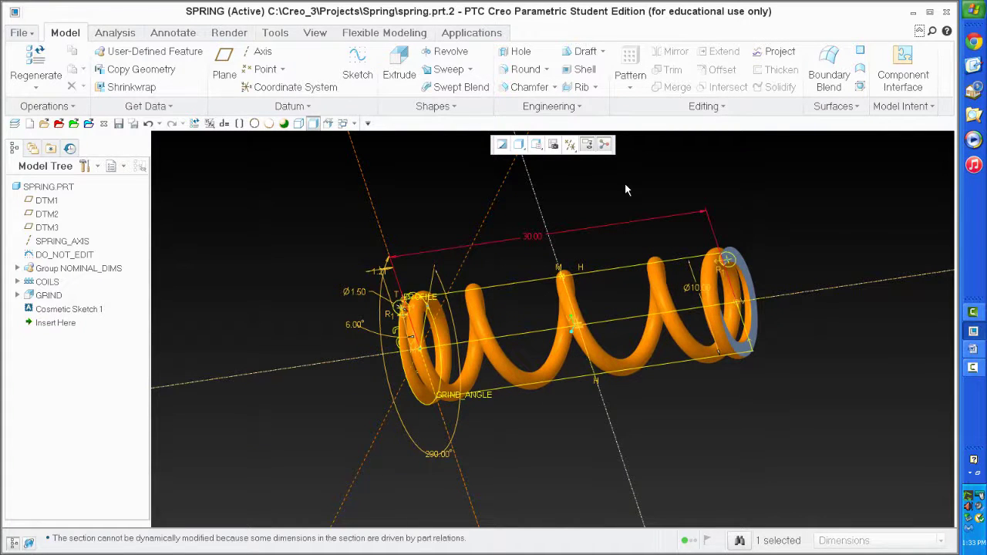
left_click(34, 58)
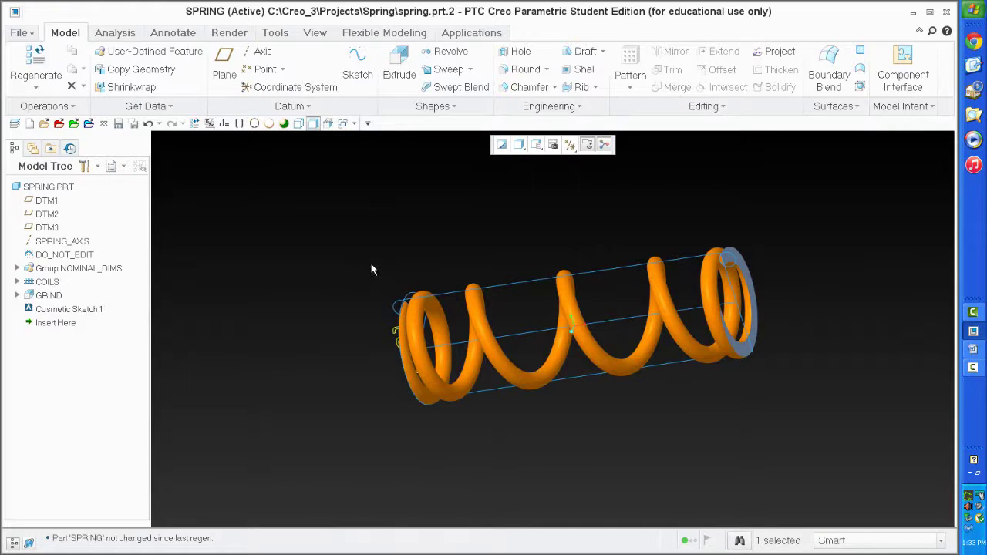
Define the spring as flexible, adding the height dimension of the DO_NOT_EDIT curve as a varied item.
key("ctrl+d")
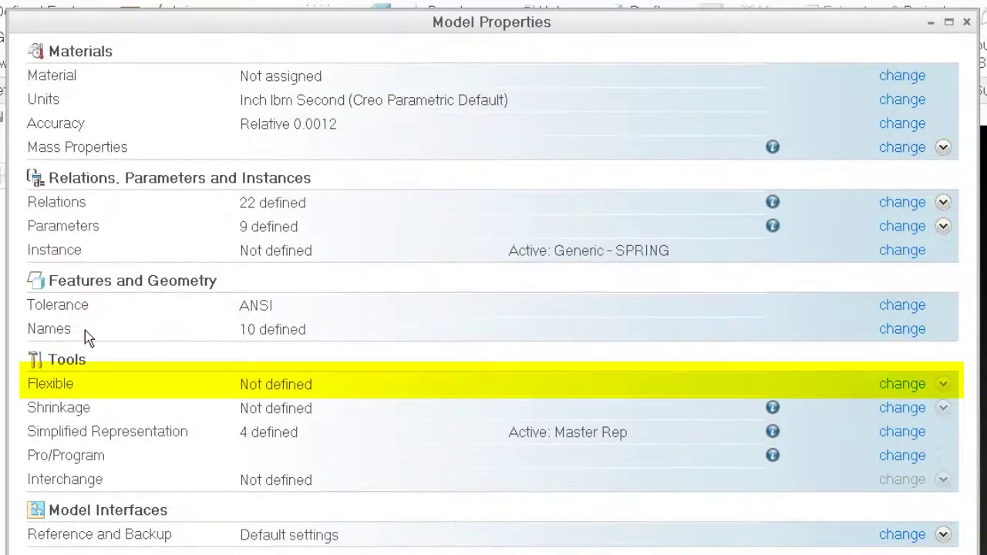
left_click(907, 384)
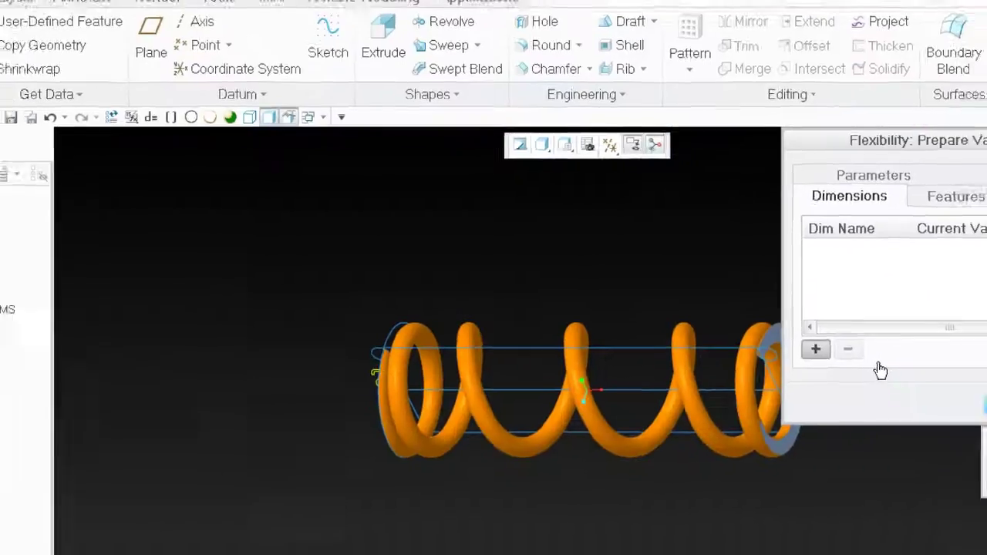
left_click(63, 241)
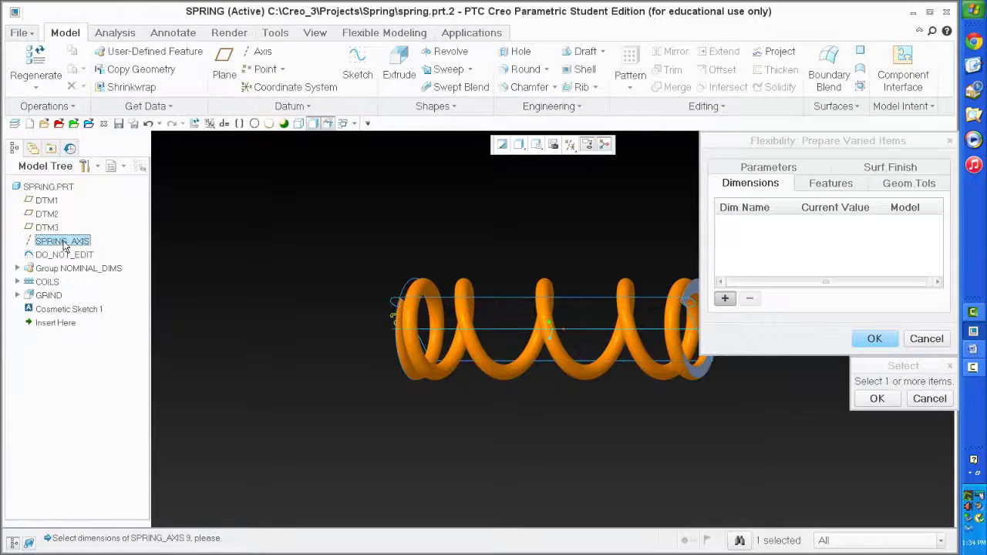
scroll(304, 272, "down", 3)
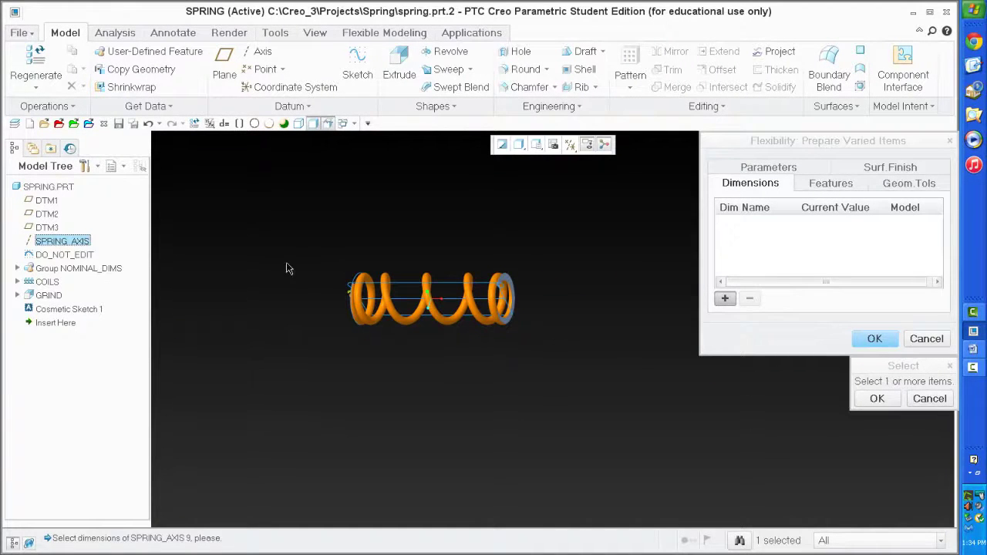
left_click(65, 255)
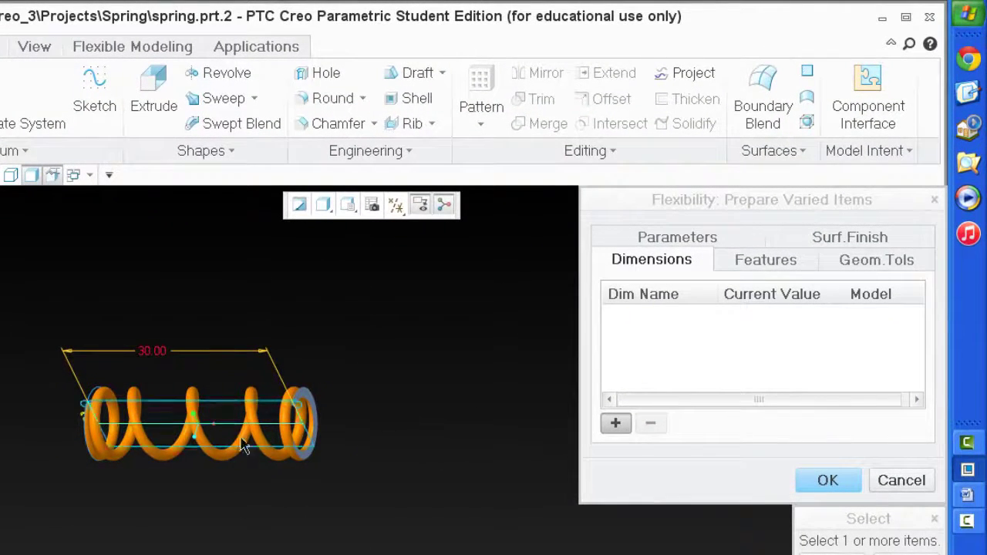
left_click(617, 422)
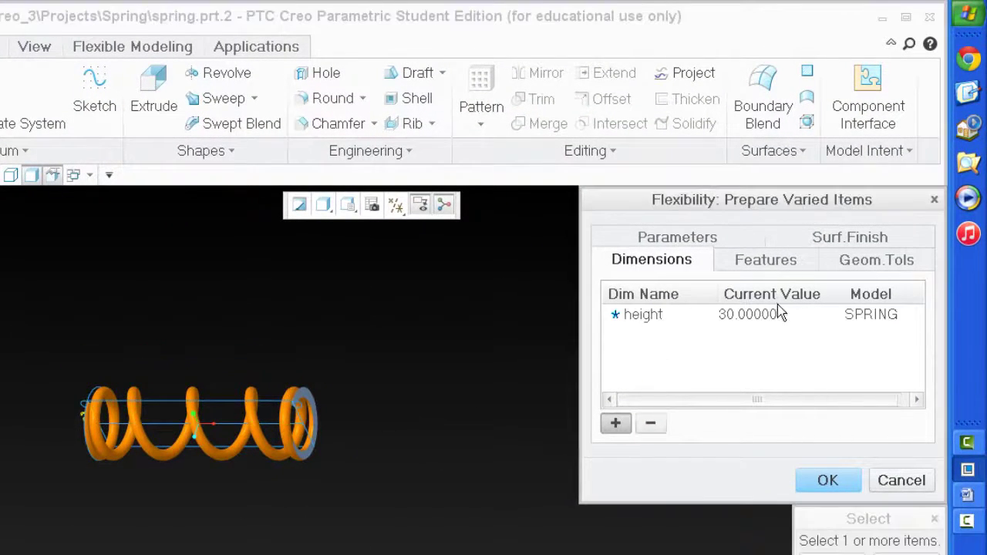
left_click(828, 480)
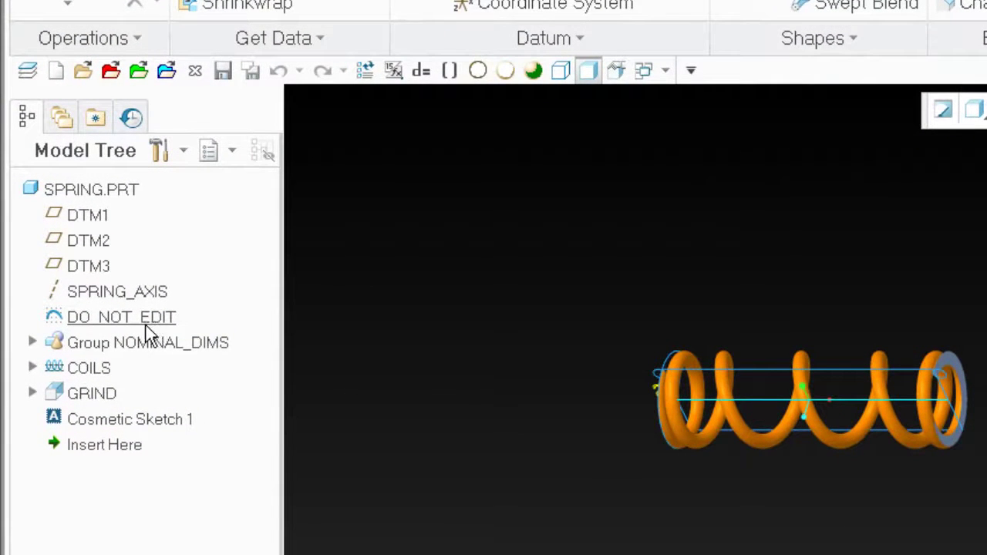
Set the length dimension of the DO_NOT_EDIT curve to 20 and regenerate the spring.
left_click(145, 327)
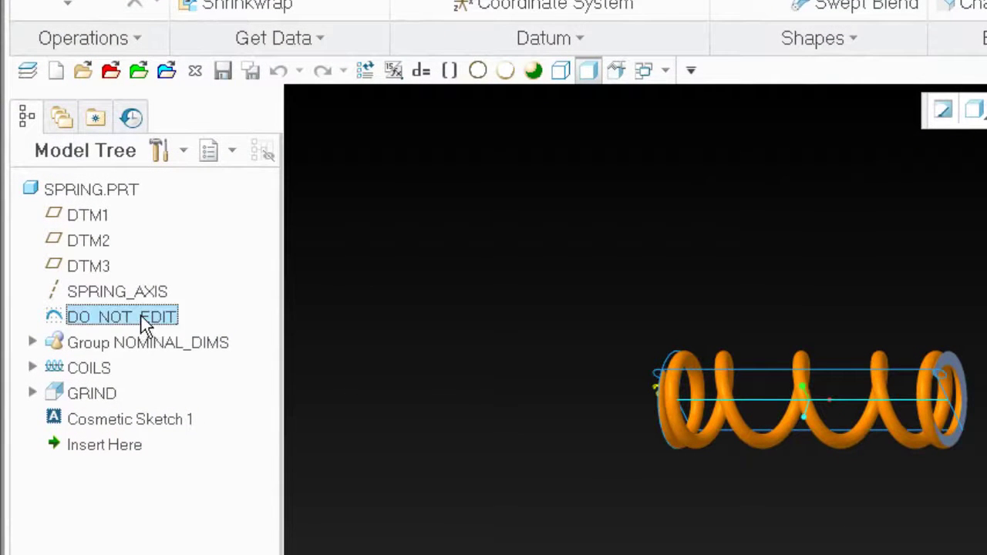
right_click(143, 326)
left_click(195, 365)
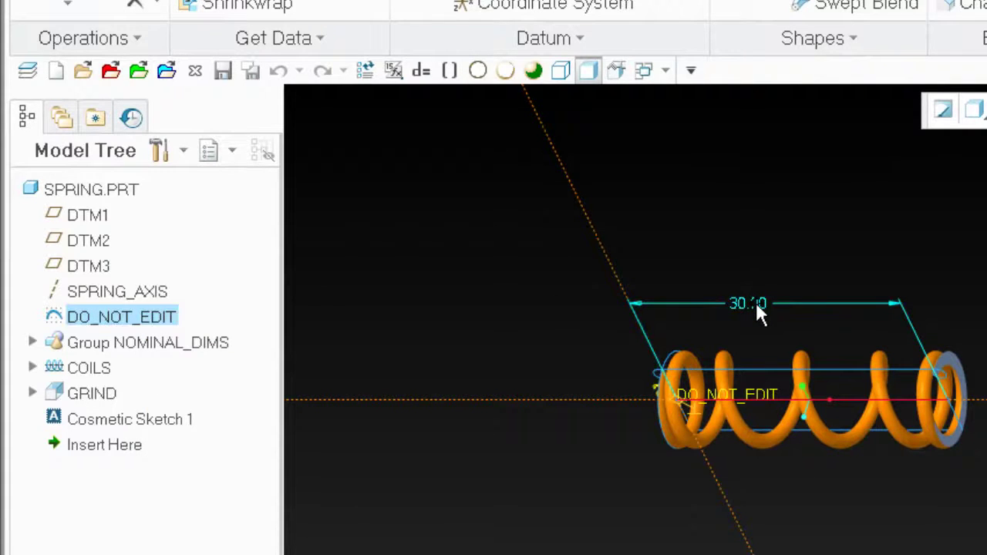
double_click(758, 304)
type("20")
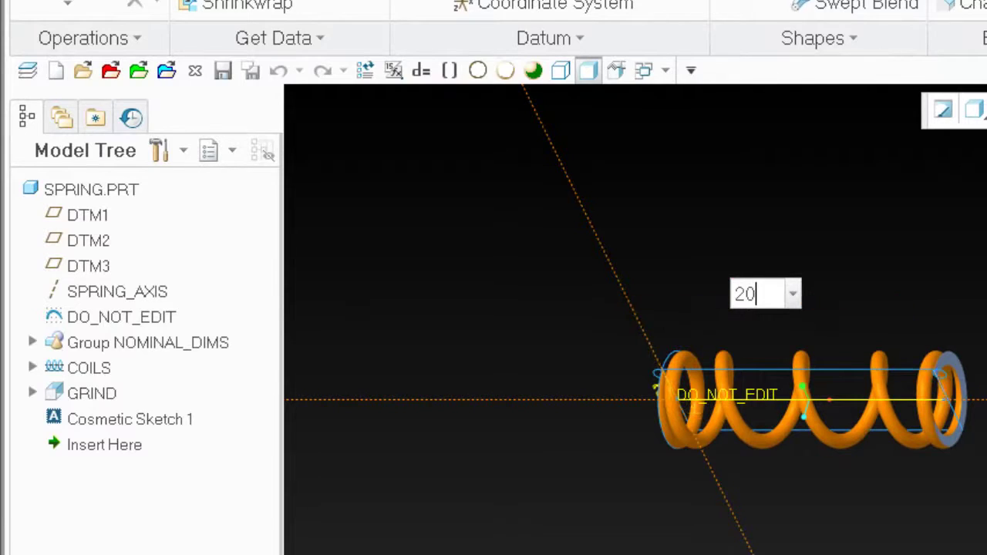
key("Return")
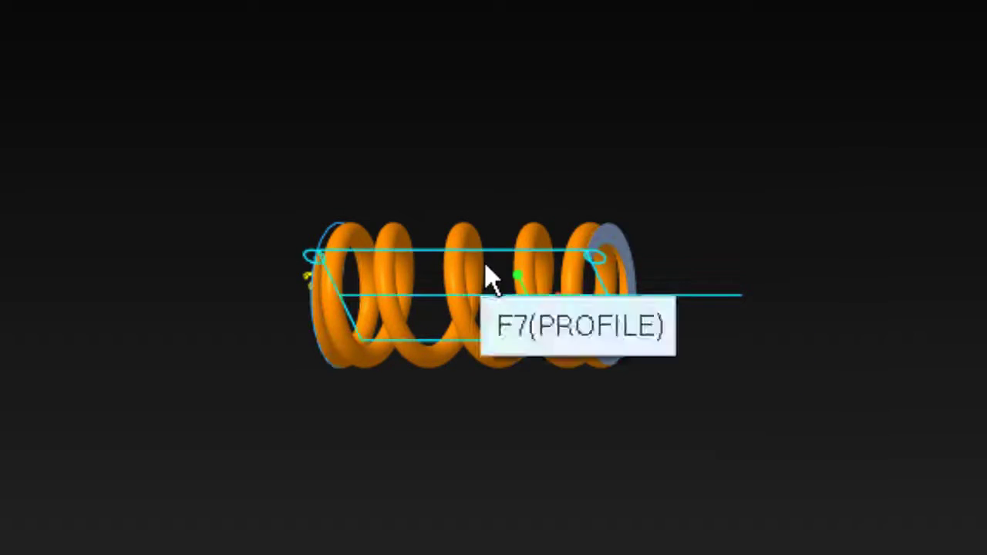
Set the nominal length dimension of the PROFILE sketch to 25 and regenerate the spring.
middle_click_drag(489, 275, 387, 18)
middle_click_drag(527, 279, 527, 280)
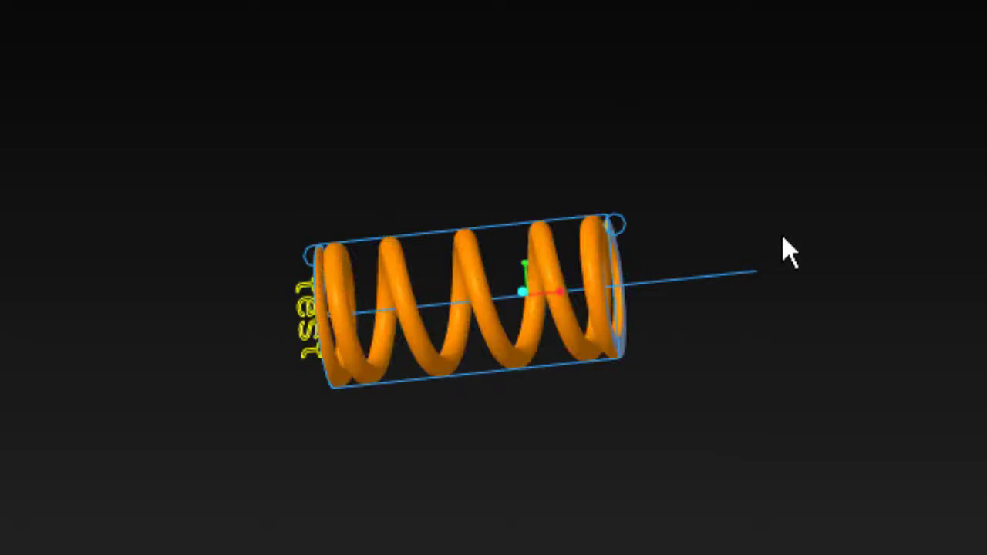
middle_click_drag(785, 249, 785, 137)
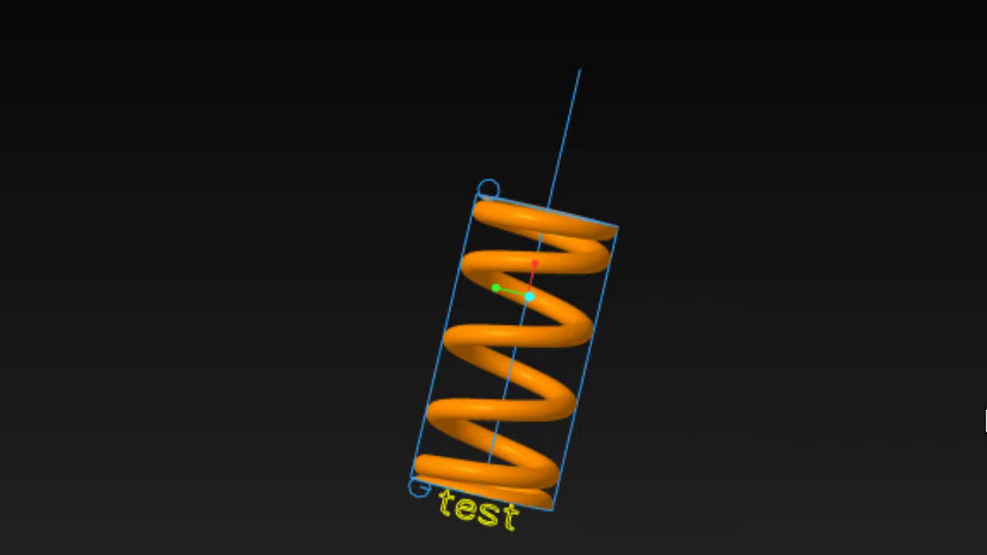
double_click(577, 116)
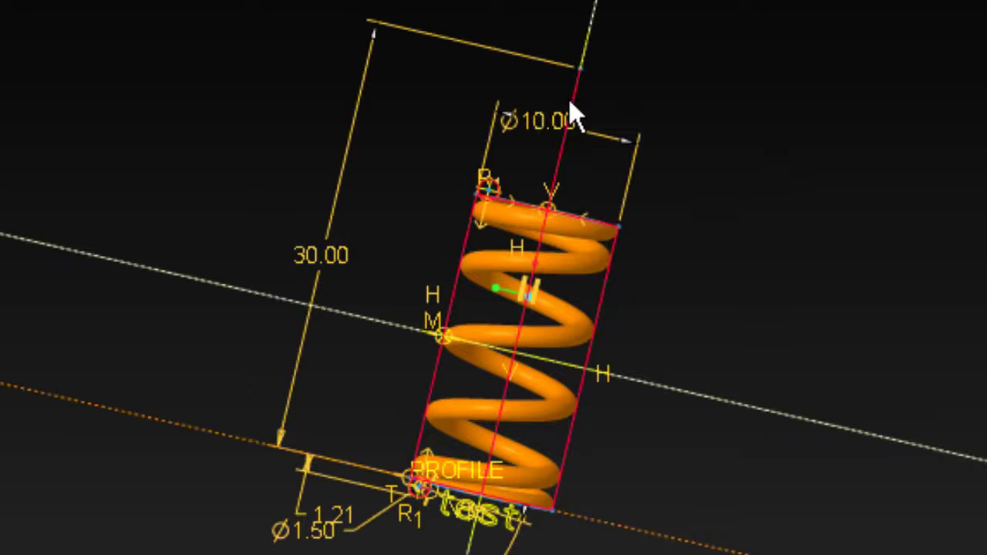
double_click(333, 264)
type("25")
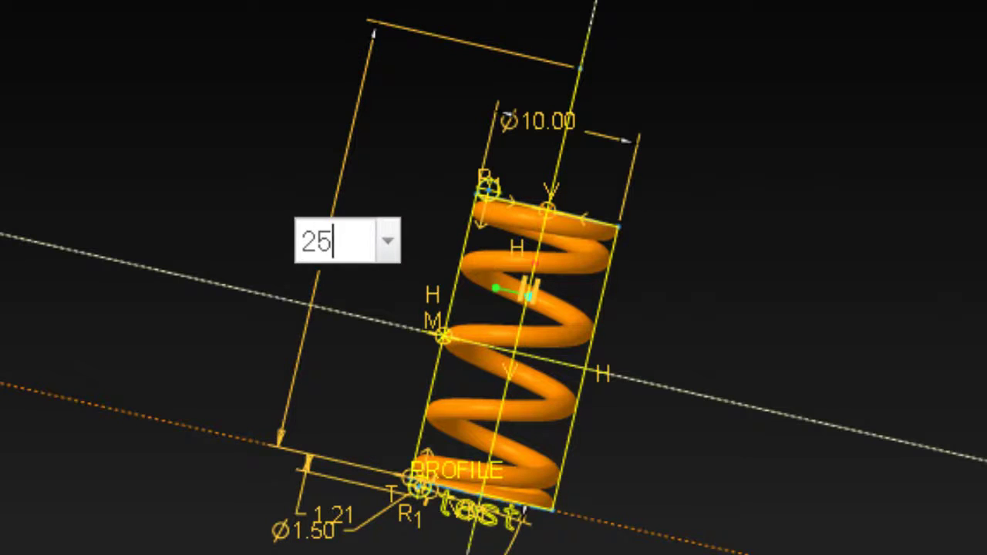
key("Return")
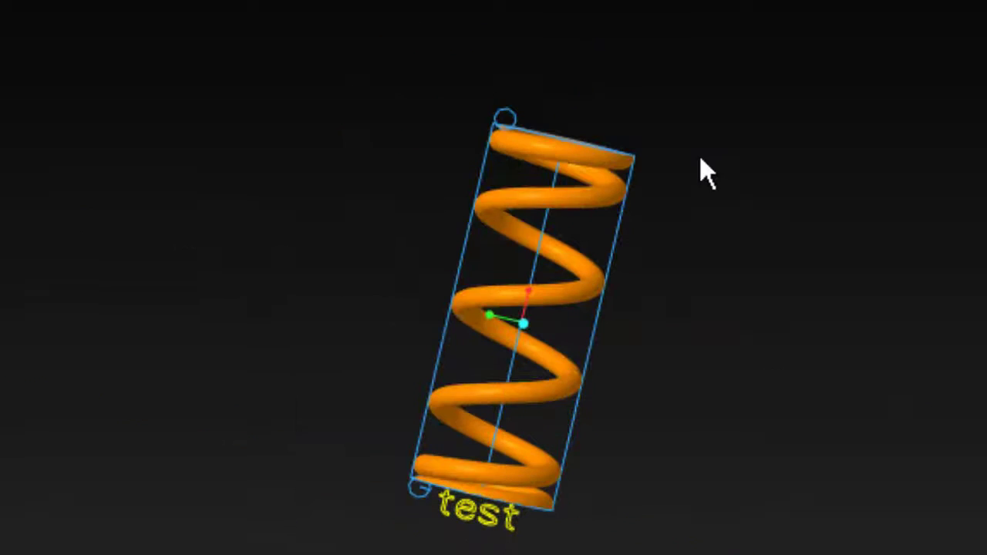
mouse_move(705, 170)
middle_mouse_down()
mouse_move(771, 375)
mouse_move(904, 374)
mouse_move(914, 319)
mouse_move(851, 189)
middle_mouse_up()
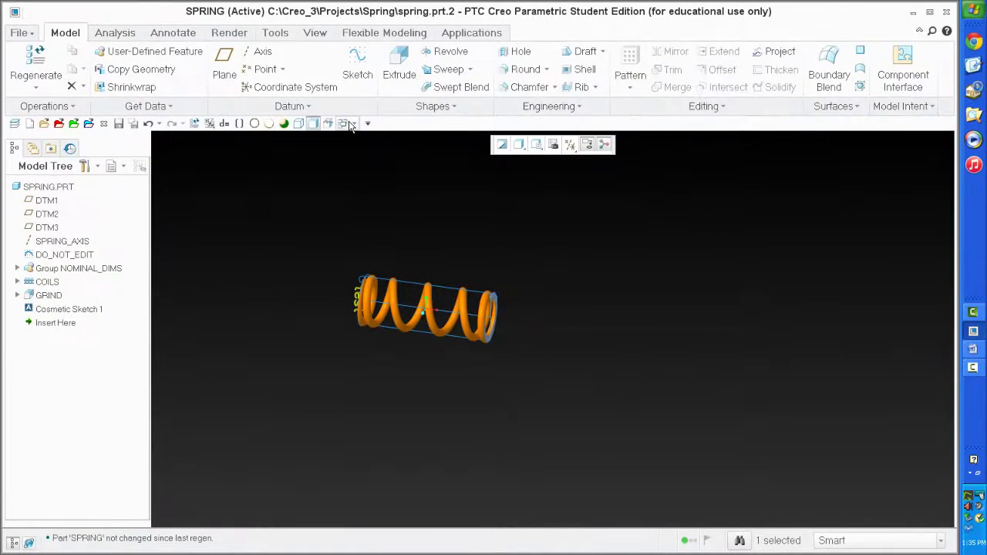
Change the model's unit system to millimeter Newton Second (mmNs), interpreting the dimensions so that 1" becomes 1mm.
left_click(353, 124)
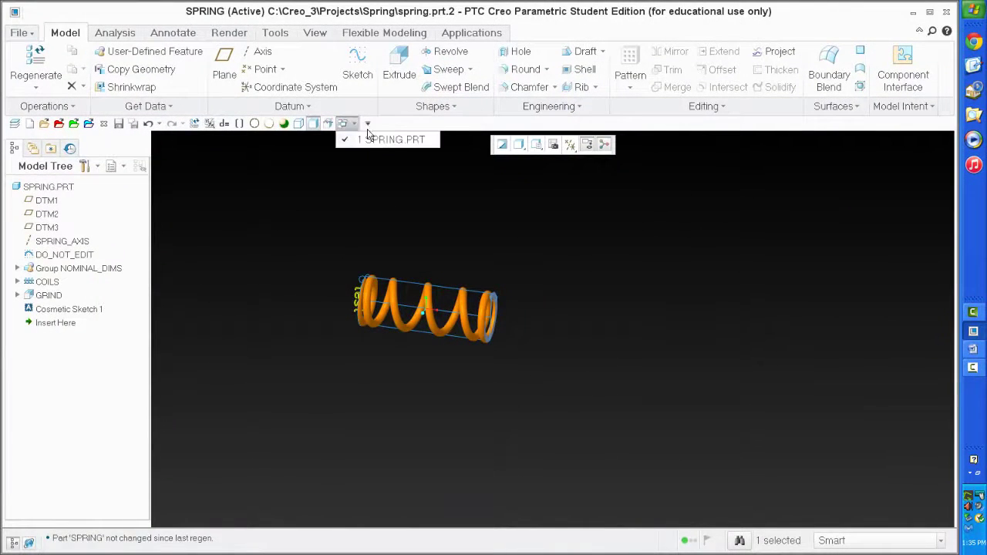
left_click(371, 139)
left_click(327, 124)
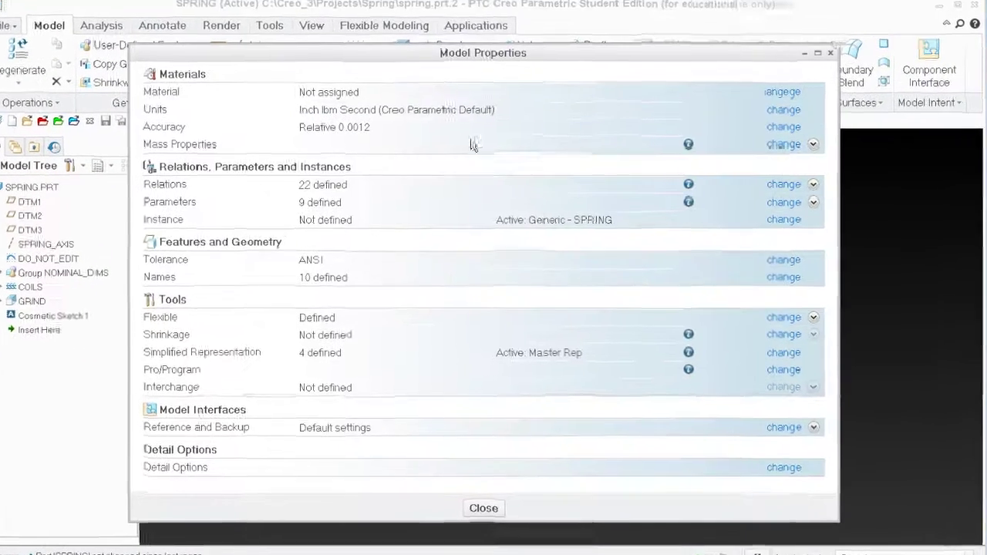
left_click(784, 109)
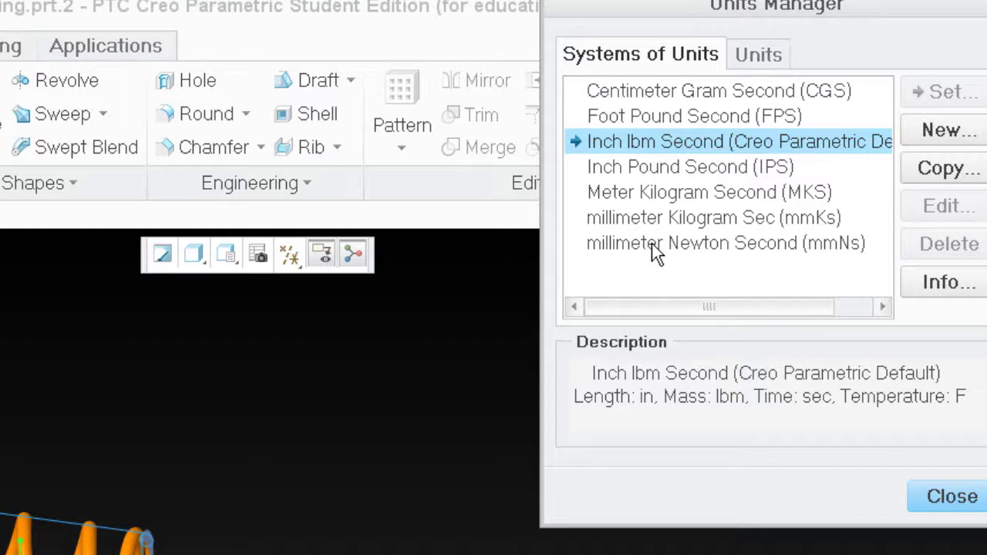
left_click(695, 251)
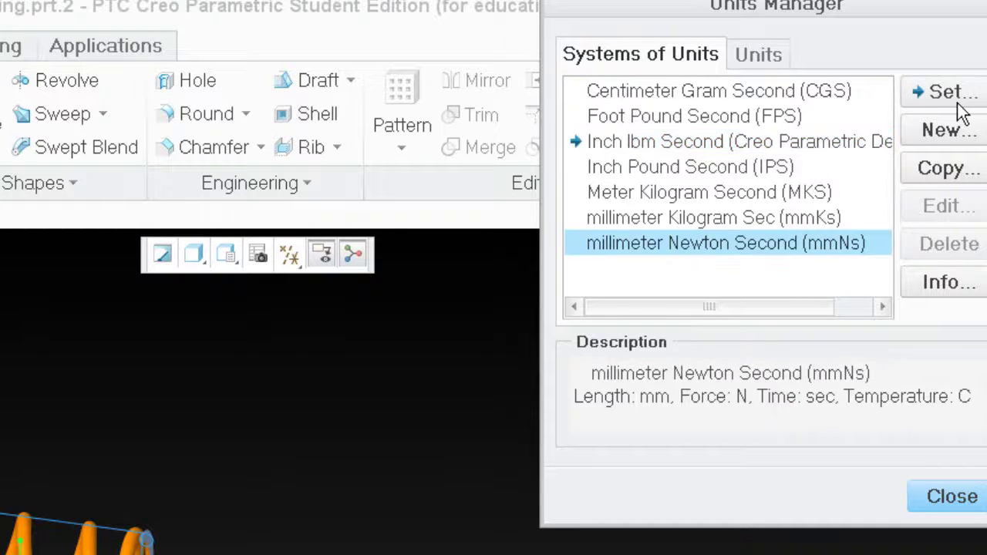
left_click(955, 102)
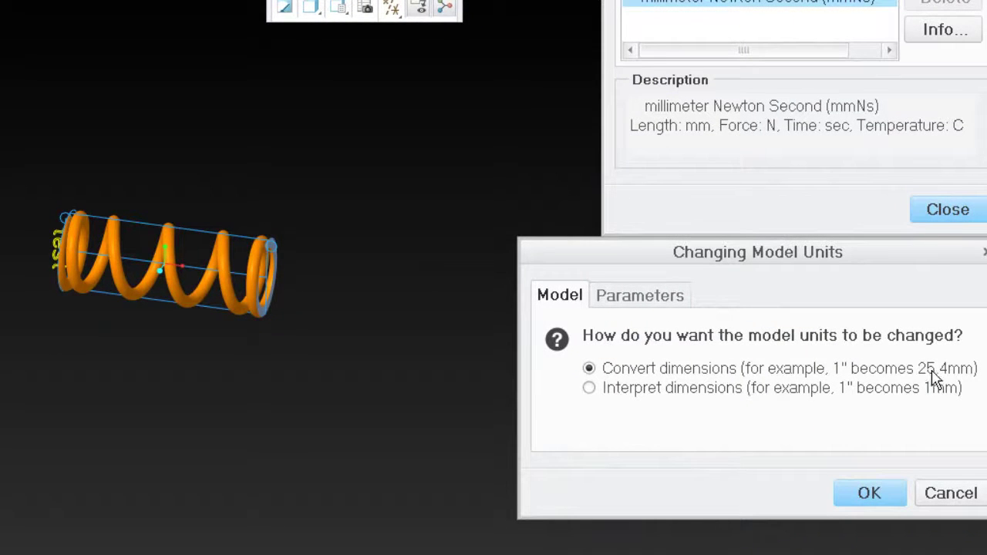
left_click(590, 390)
left_click(890, 489)
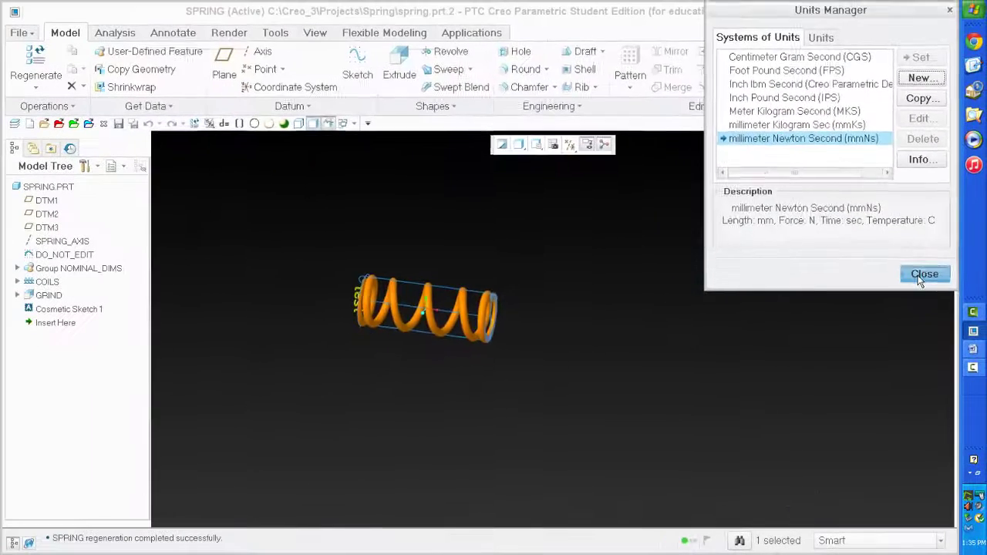
left_click(925, 274)
left_click(480, 494)
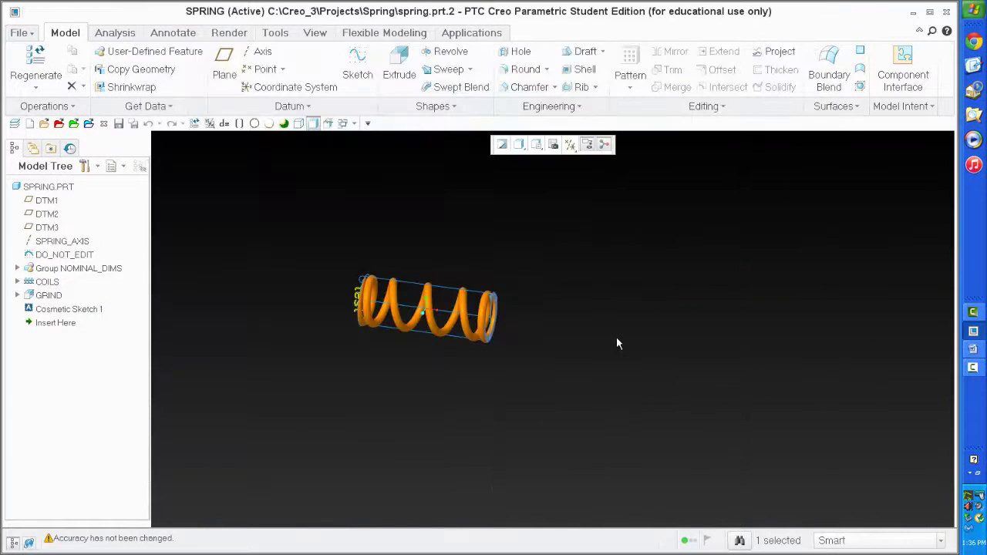
Regenerate the spring part, inspect the coils upright and return the model to its default orientation.
key("ctrl+d")
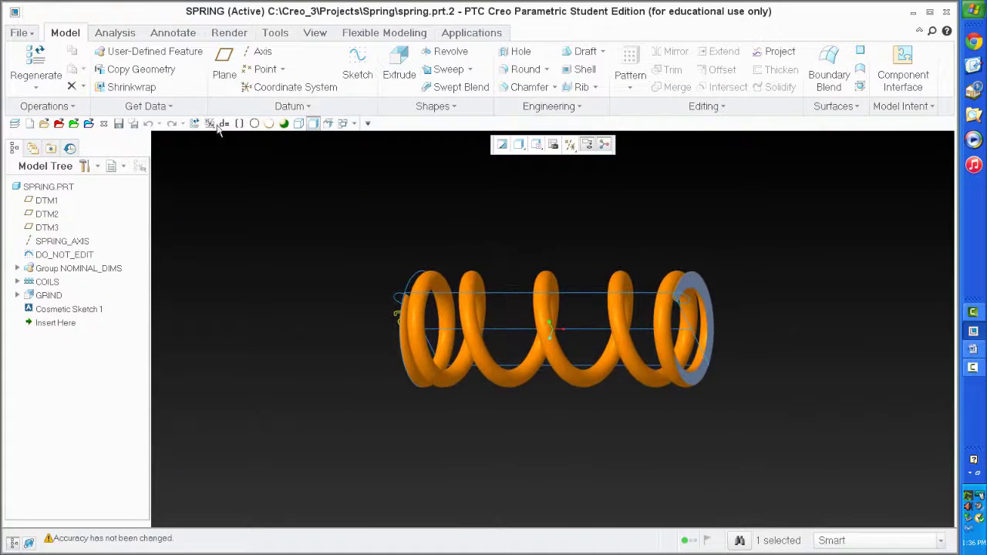
left_click(36, 68)
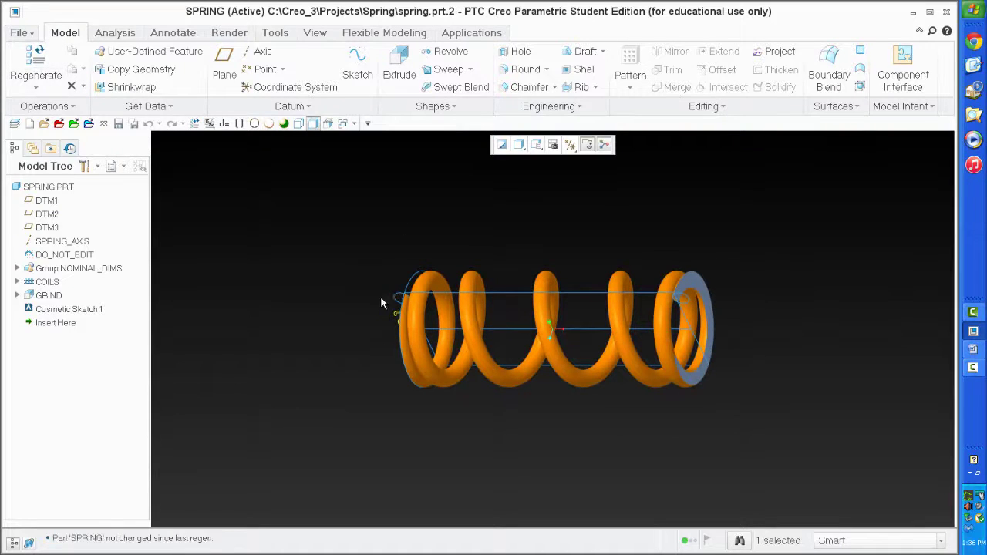
middle_click_drag(705, 384, 686, 307)
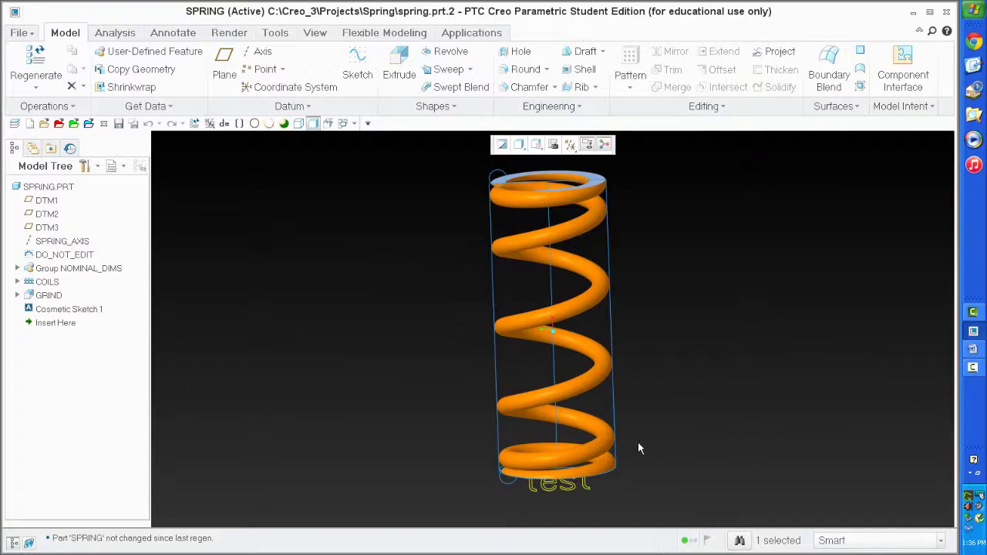
scroll(532, 389, "down", 3)
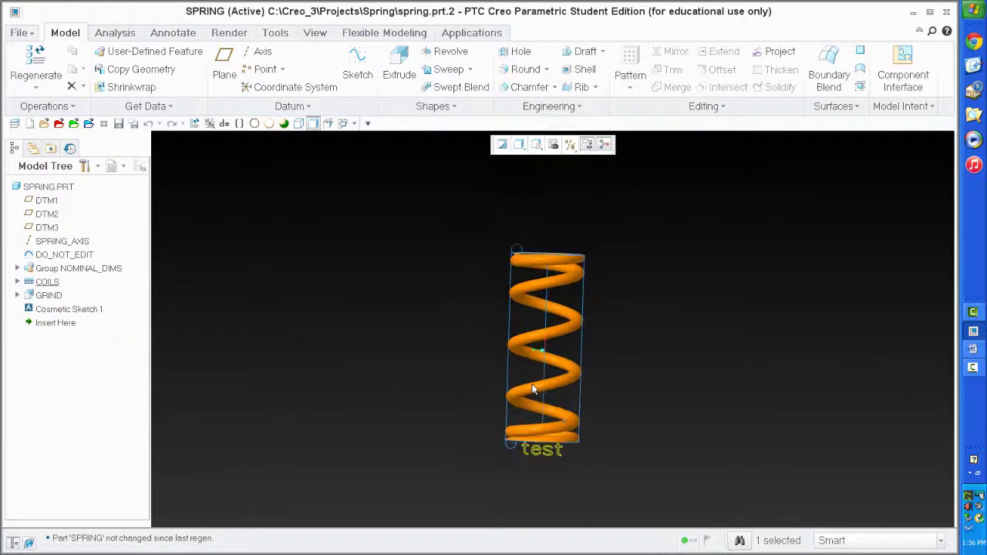
scroll(540, 432, "up", 3)
scroll(546, 486, "down", 2)
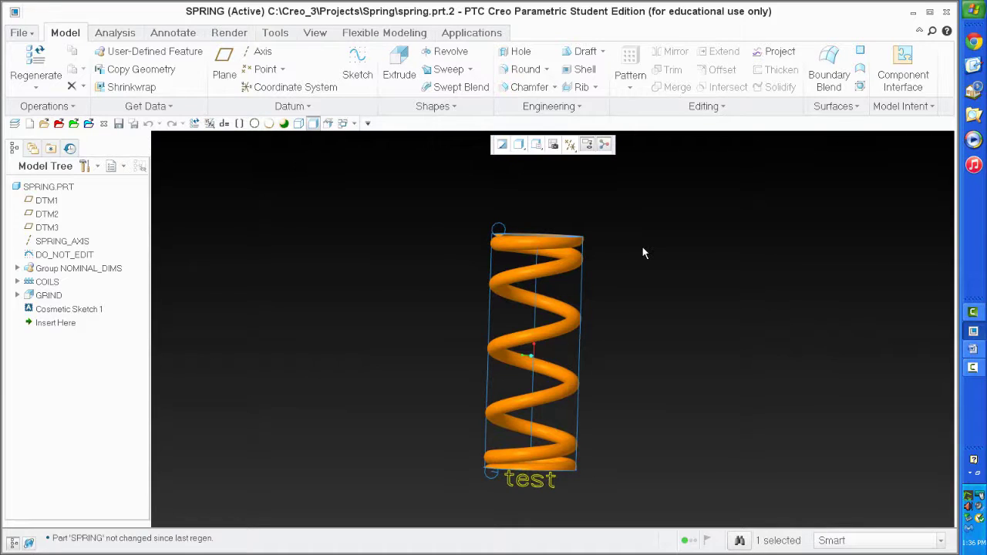
key("ctrl+d")
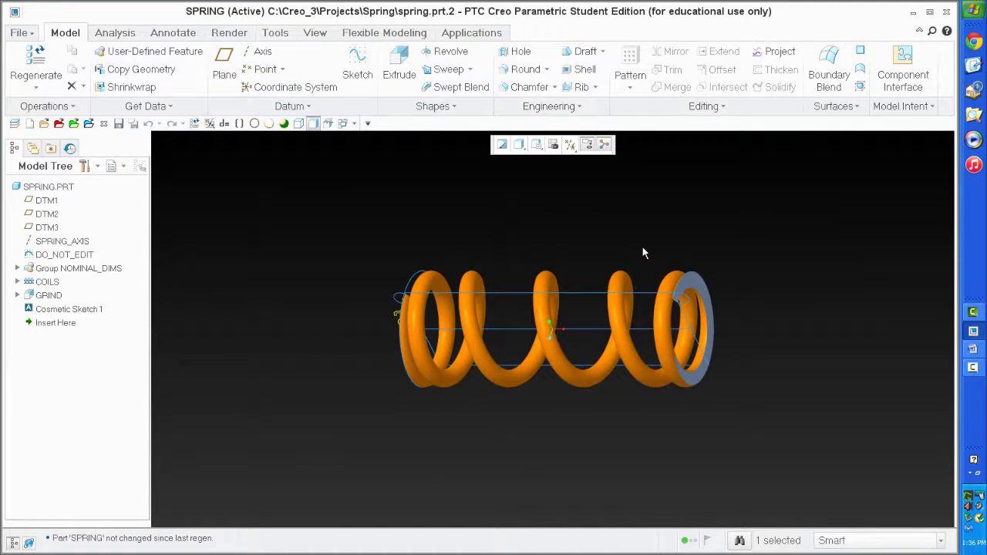
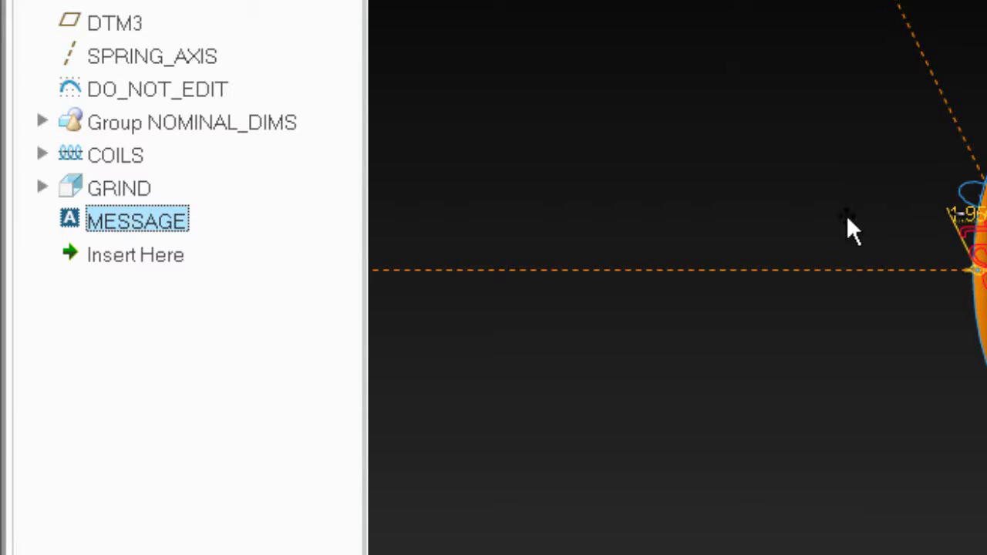
Rename the MESSAGE cosmetic sketch in the spring part to force.
left_click(169, 229)
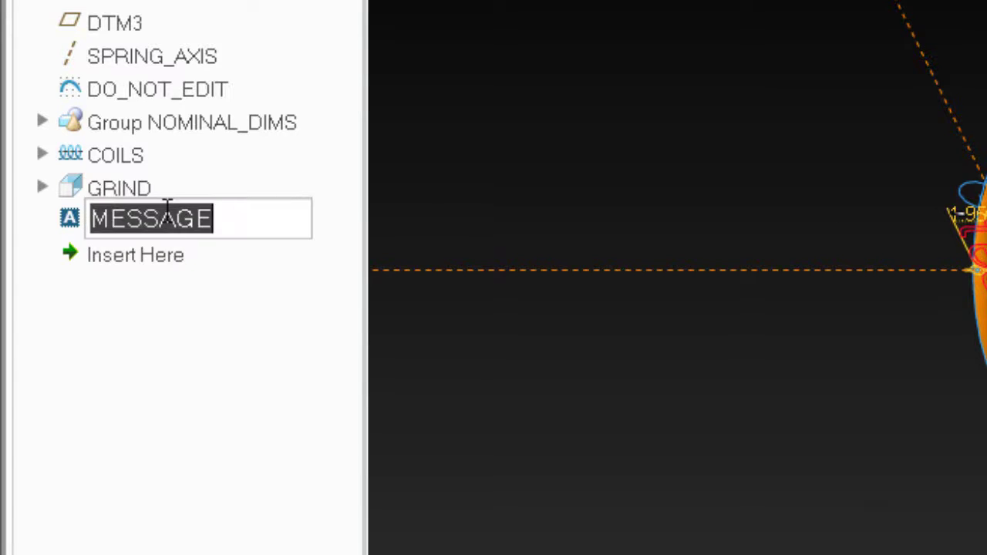
type("force")
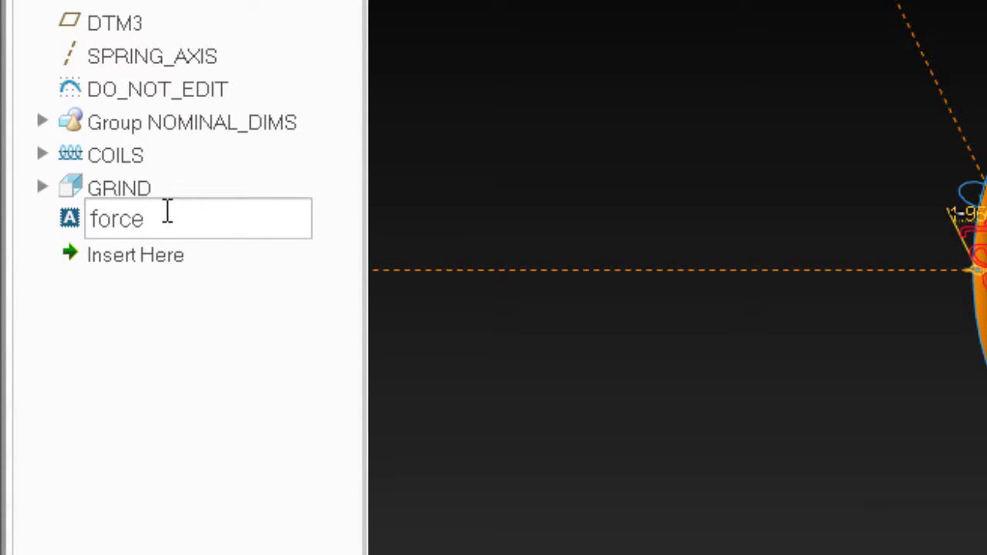
key("Return")
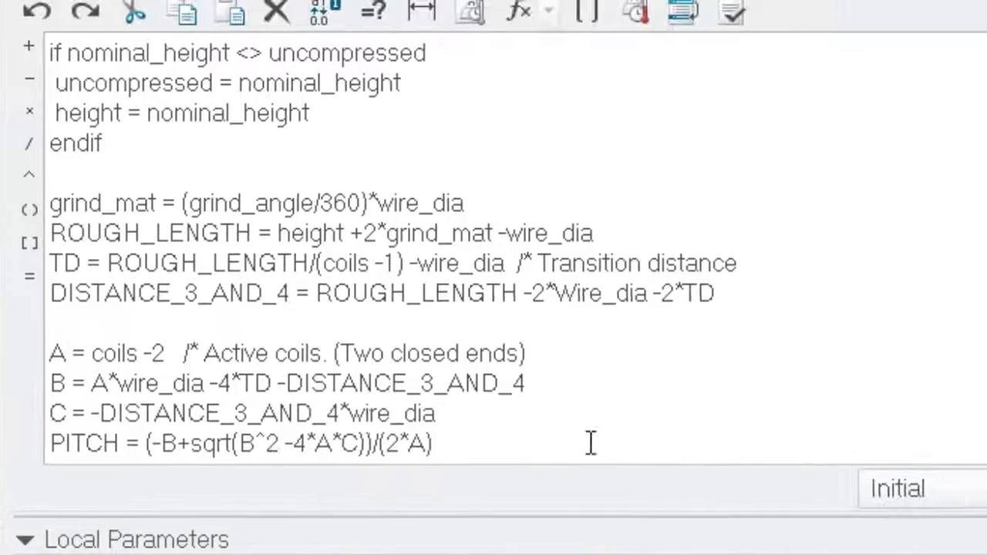
Paste the copied if-blocks that set message, text_height and FORCE into the relations, below the pp_6 line.
scroll(589, 432, "down", 4)
left_click(308, 444)
key("Return")
key("Return")
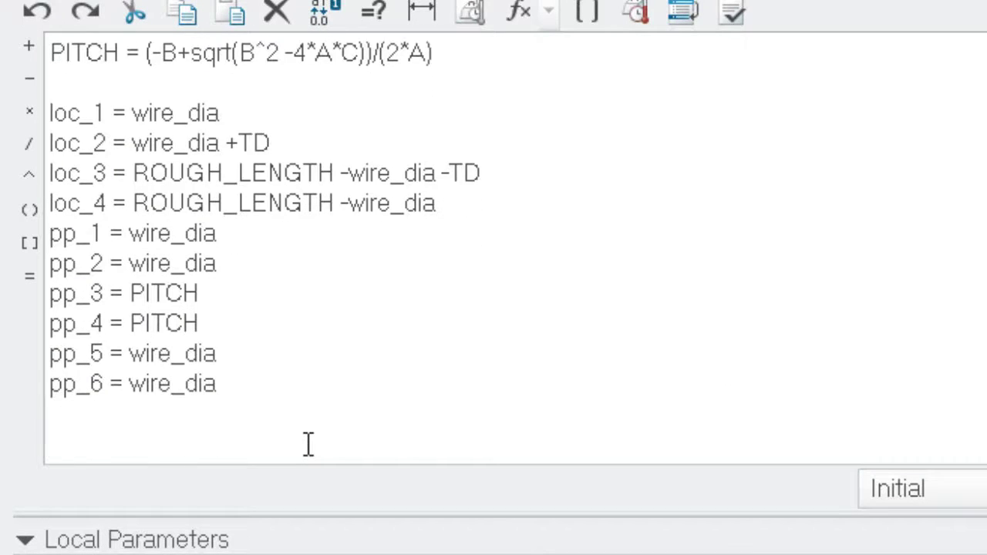
key("ctrl+v")
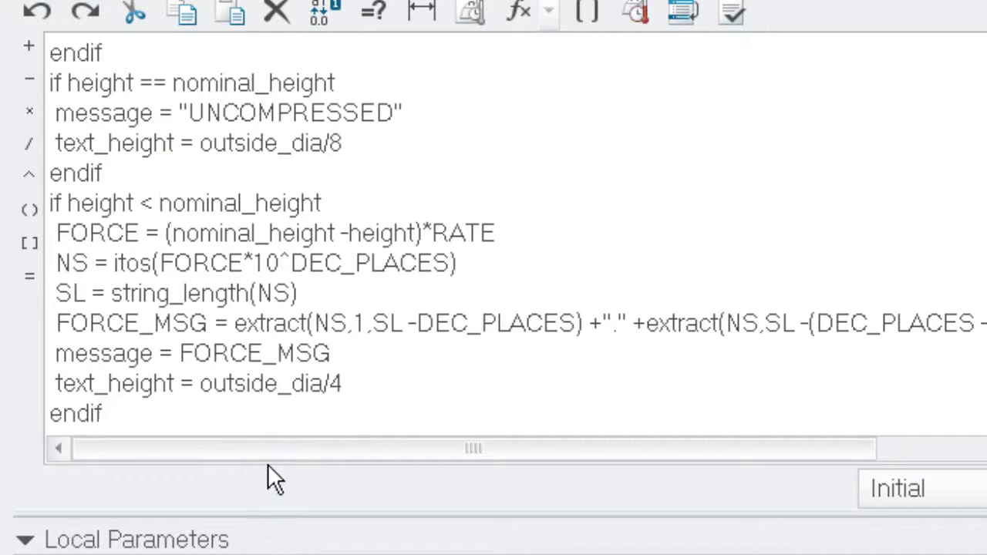
left_click(250, 513)
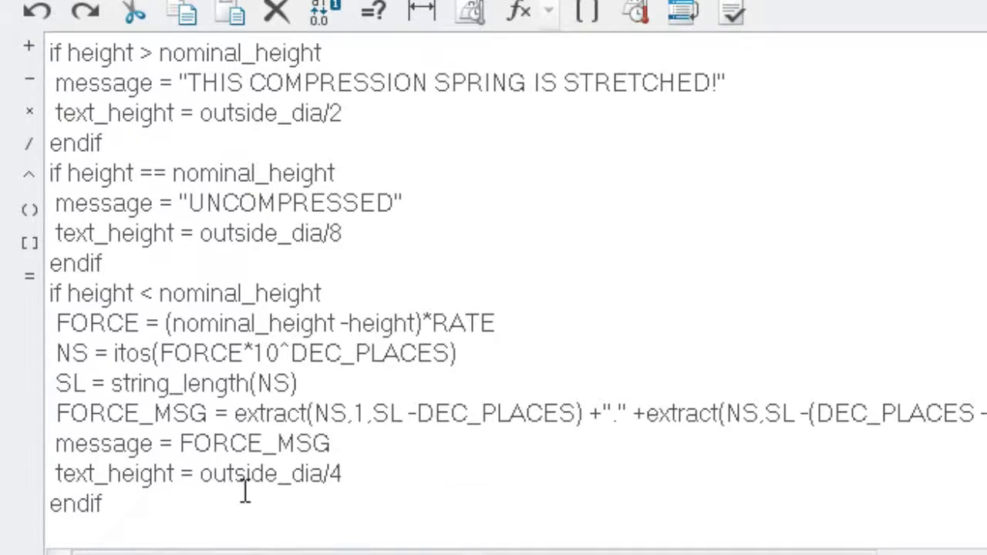
Separate the three height-comparison if-blocks in the relations with a blank line after each of the first two endif lines.
scroll(256, 483, "up", 3)
left_click(133, 409)
key("Return")
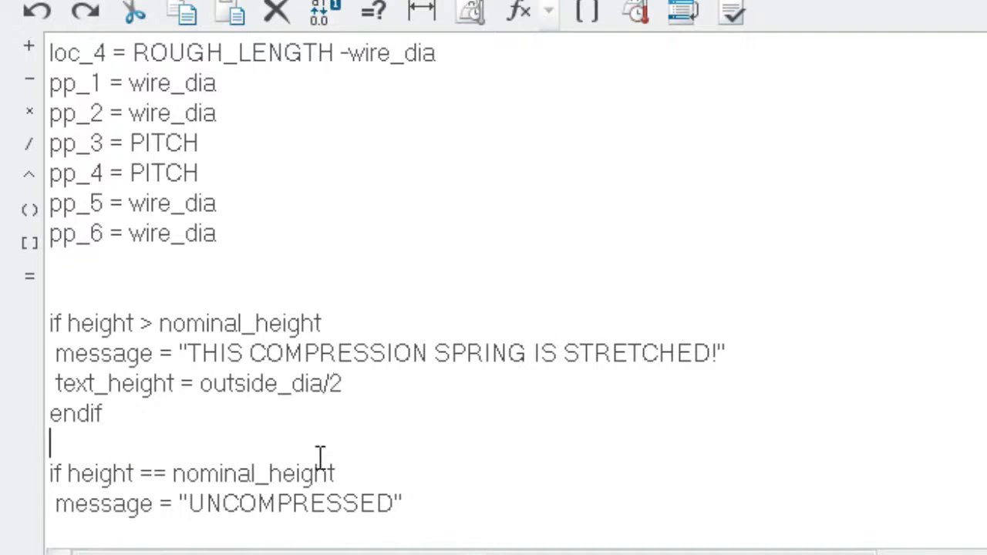
scroll(338, 447, "down", 1)
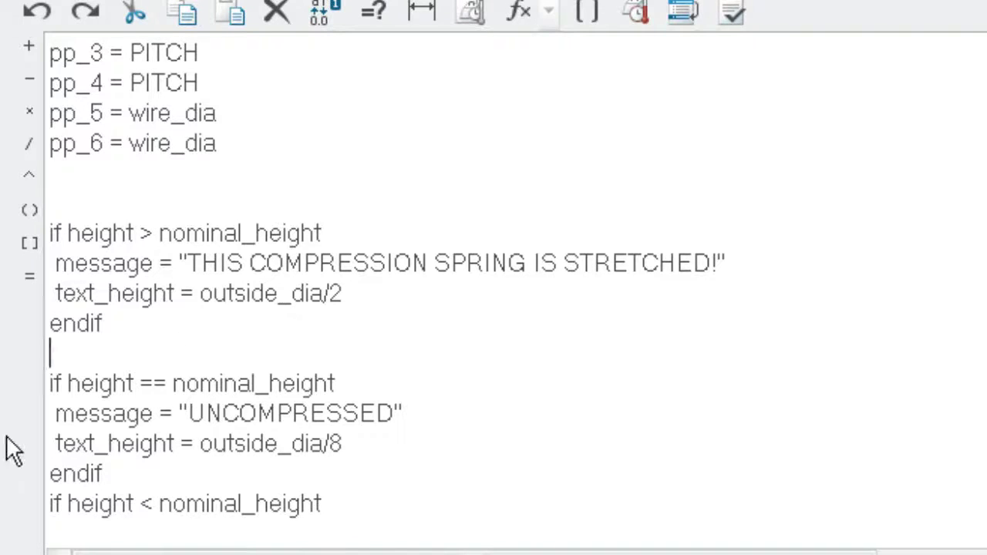
scroll(197, 415, "down", 2)
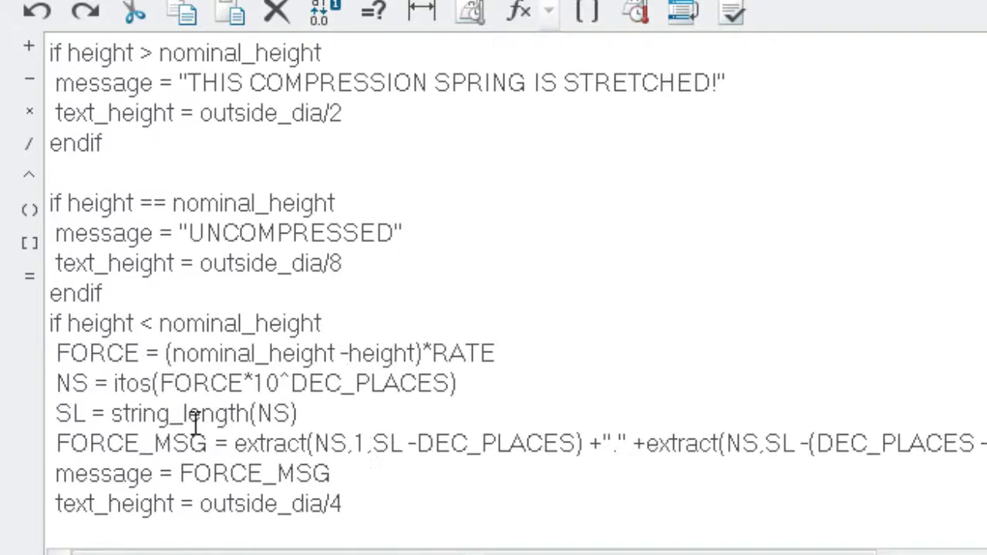
left_click(150, 301)
key("Return")
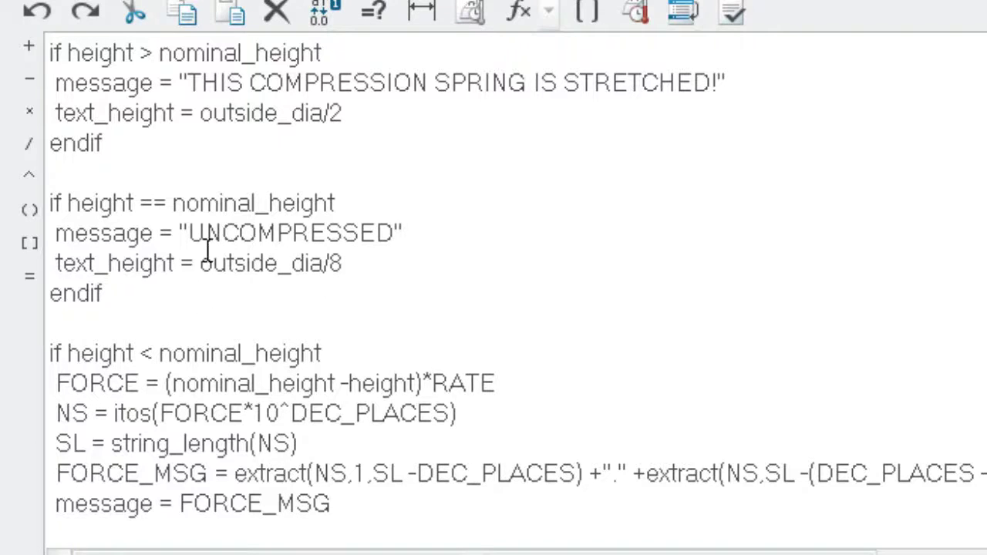
Add a real number parameter named rate with the value 12.35 to the spring's local parameters.
scroll(219, 369, "down", 2)
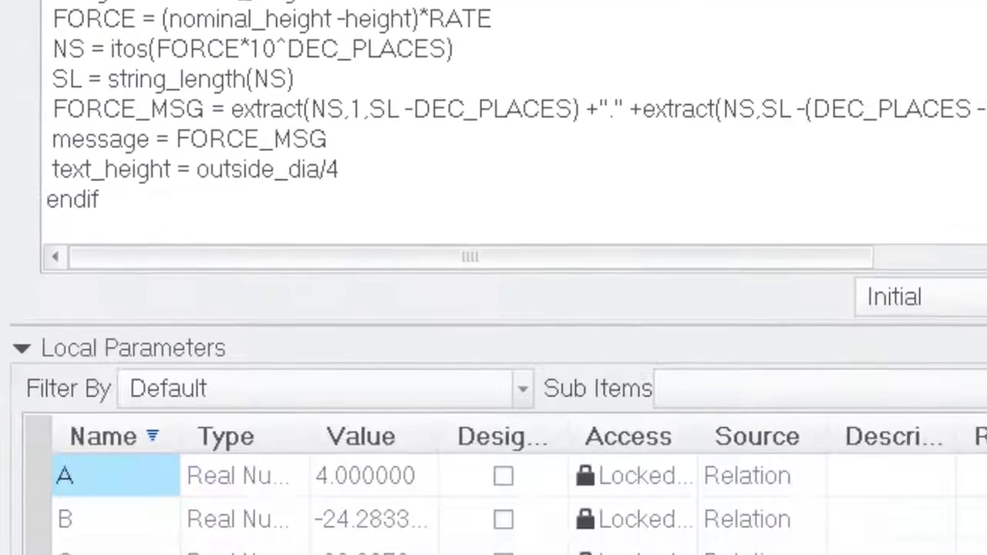
left_click(41, 477)
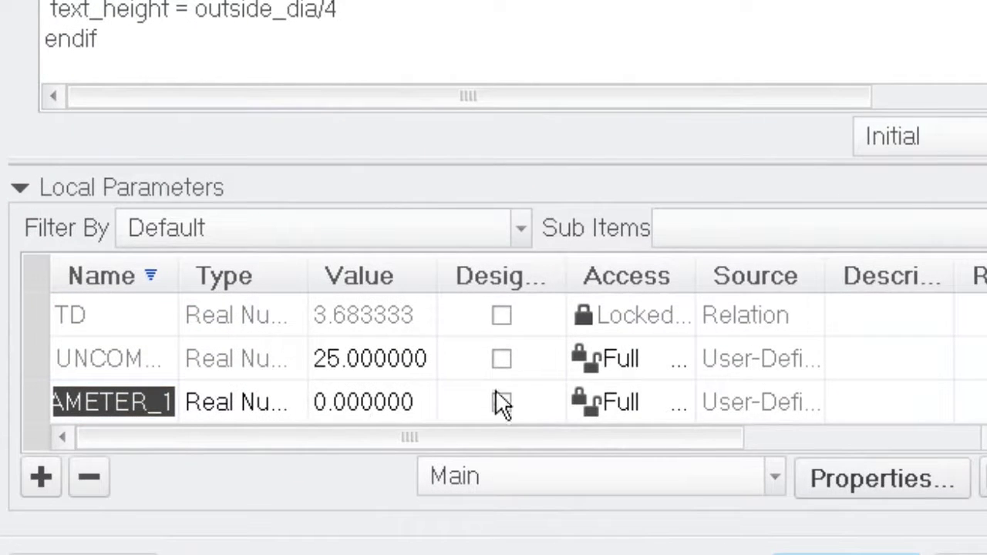
type("rate")
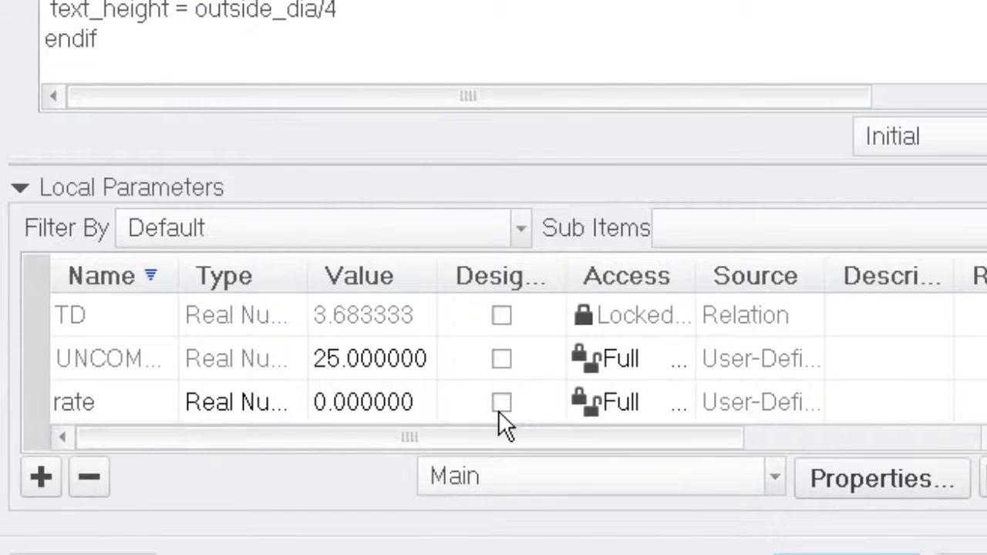
left_click(370, 401)
type("12.3")
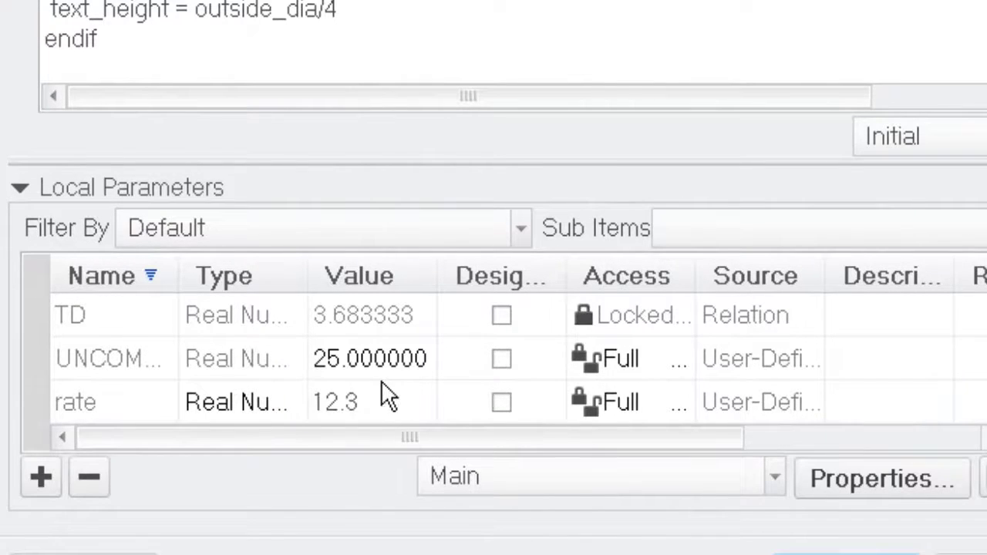
type("5")
key("Return")
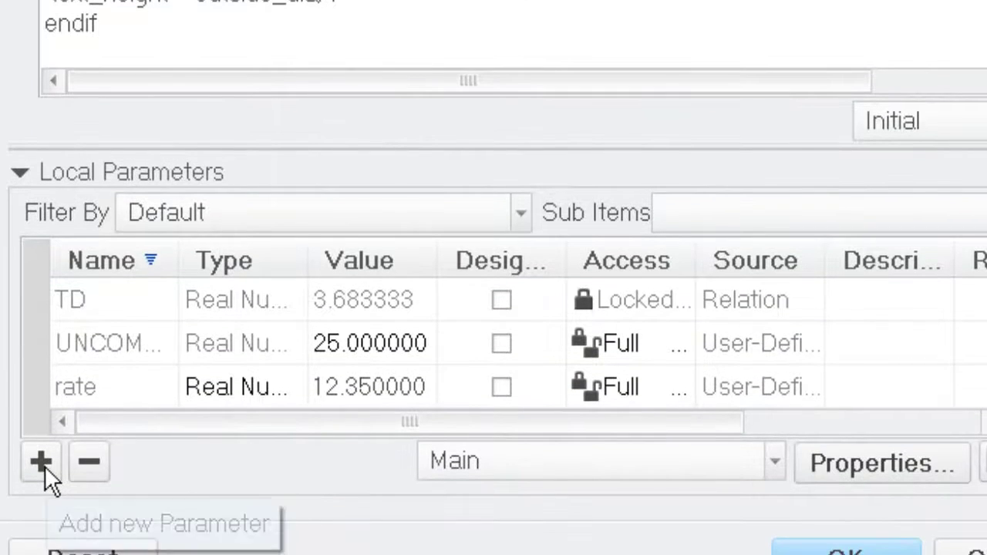
Add a local parameter named decimal_places, set its type to Integer and give it the value 2.
left_click(42, 463)
type("d")
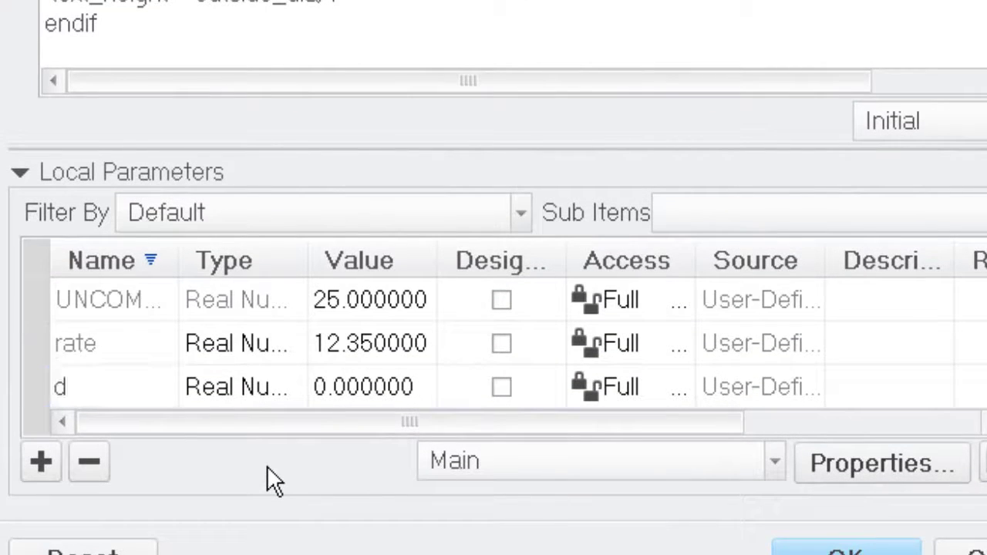
type("ecimal")
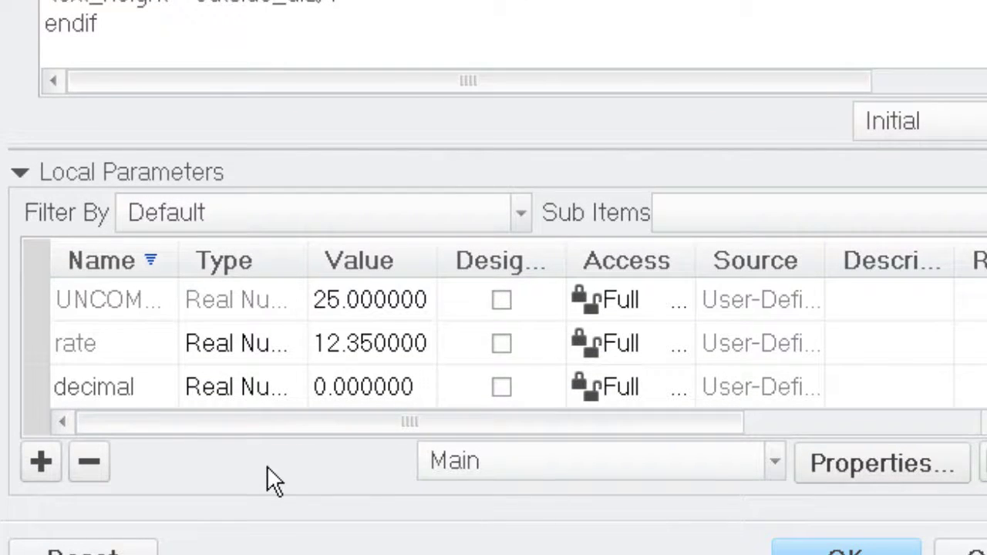
type("_places")
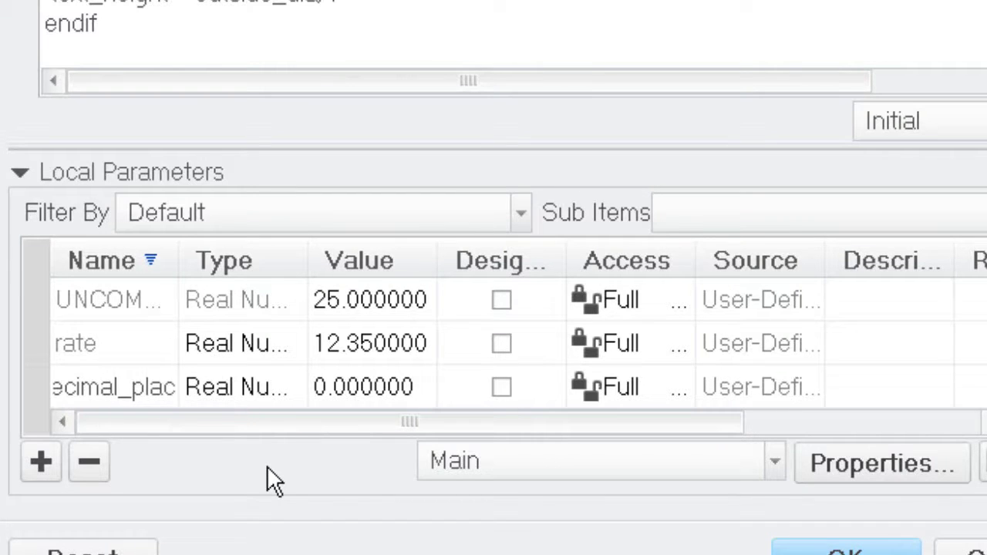
left_click(280, 385)
left_click(297, 386)
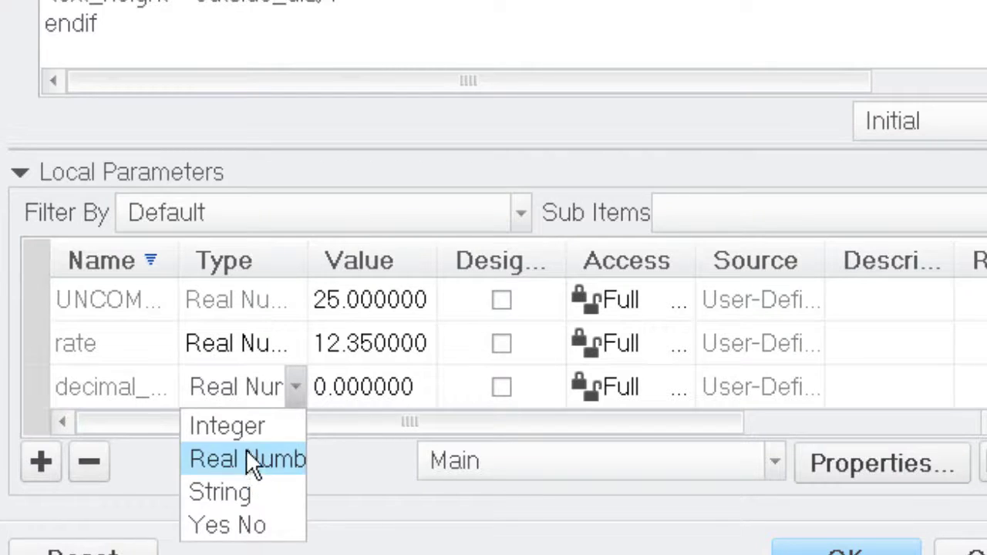
left_click(240, 428)
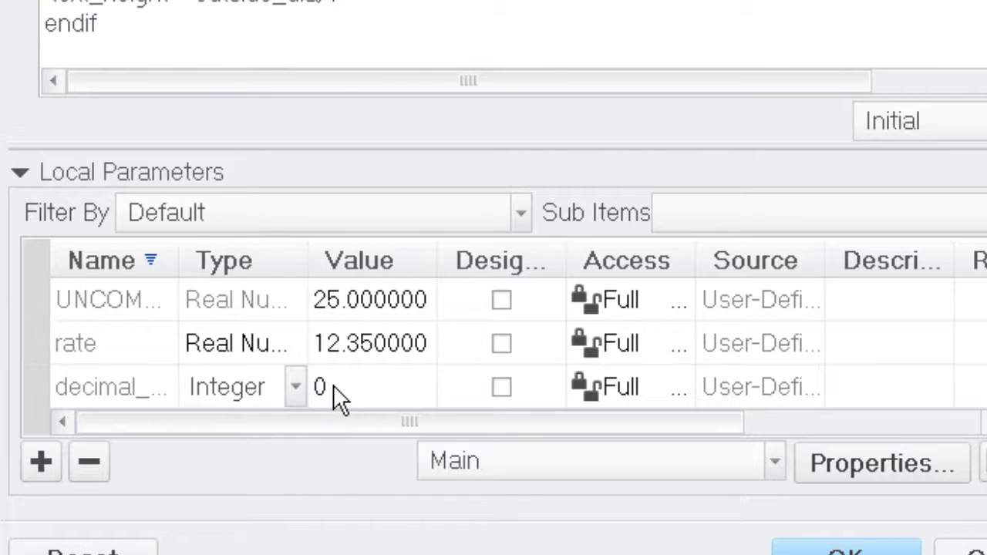
left_click(333, 385)
type("2")
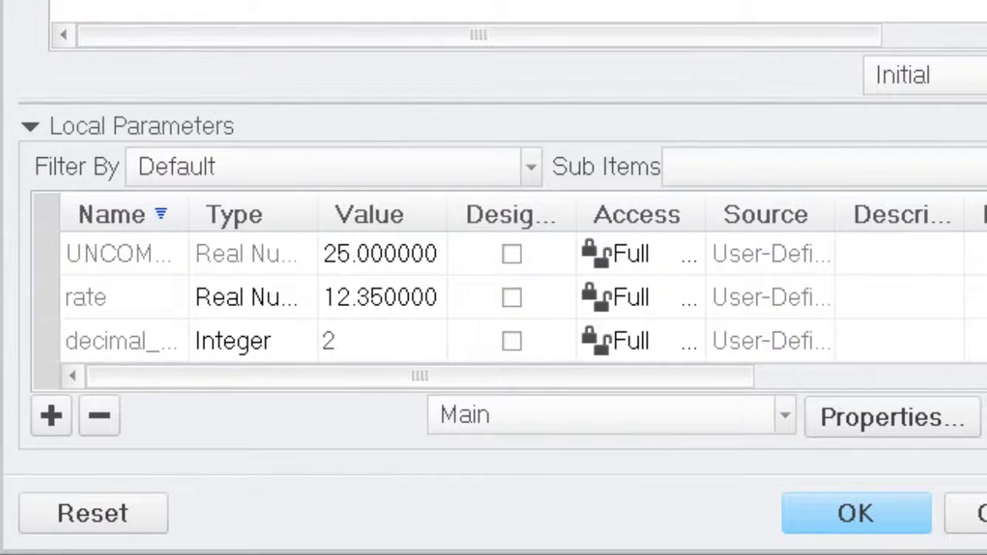
Add a local parameter named sl and set its type to Integer.
left_click(42, 414)
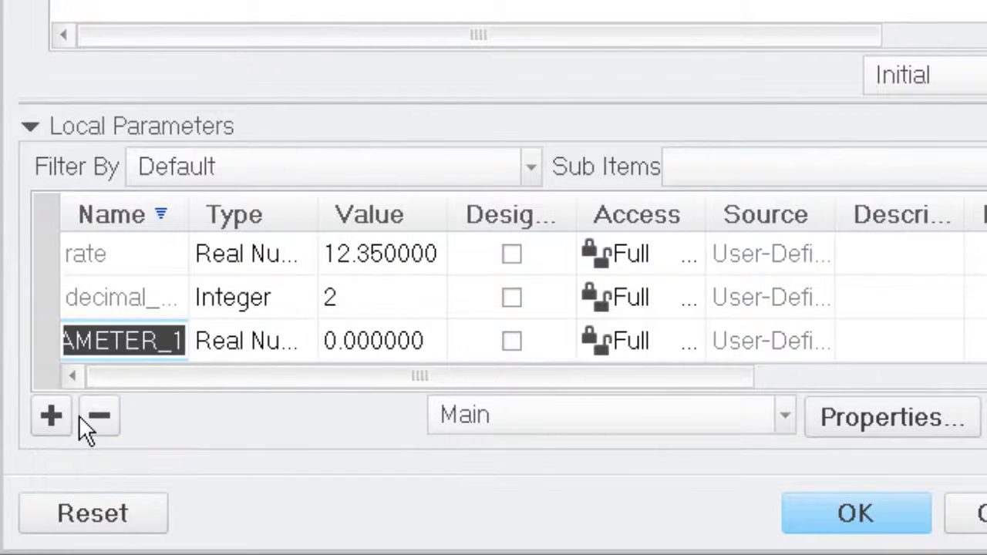
type("sl")
left_click(266, 347)
left_click(305, 339)
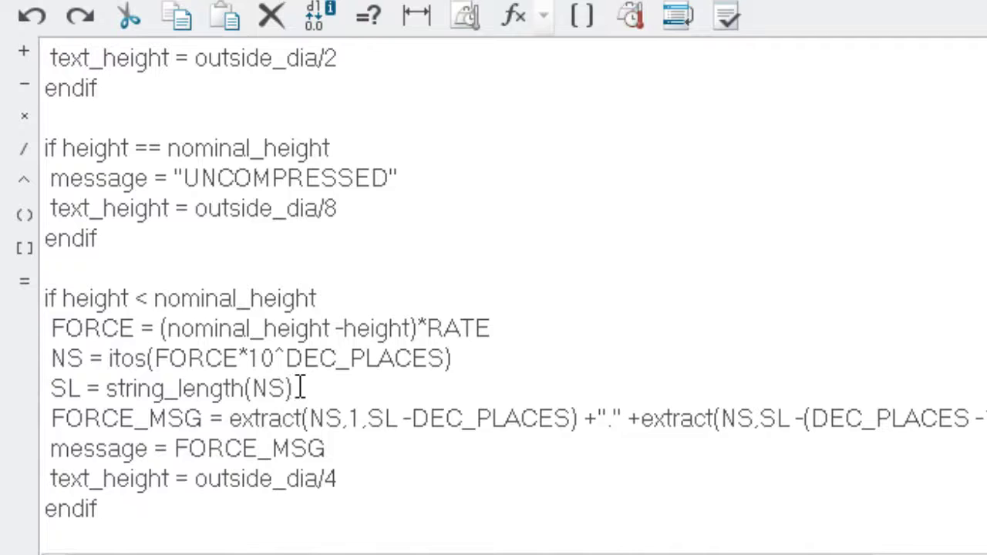
Review the FORCE_MSG relation through to its end and verify the spring's relations.
left_click(206, 418)
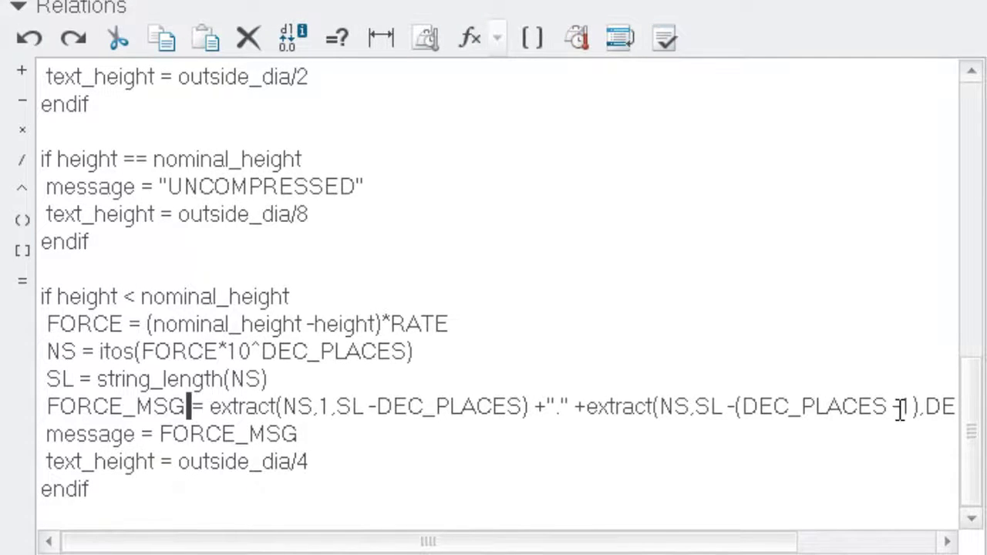
left_click_drag(765, 549, 903, 545)
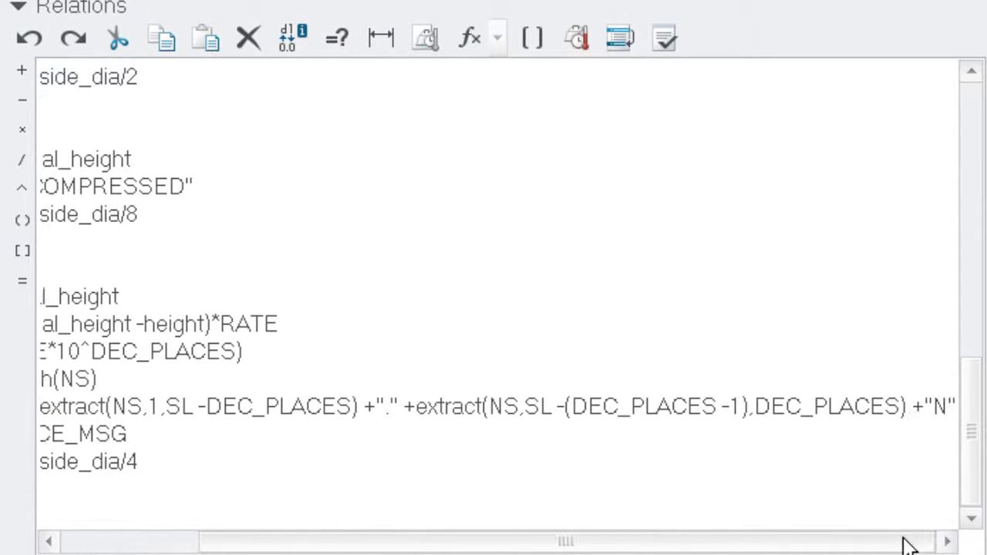
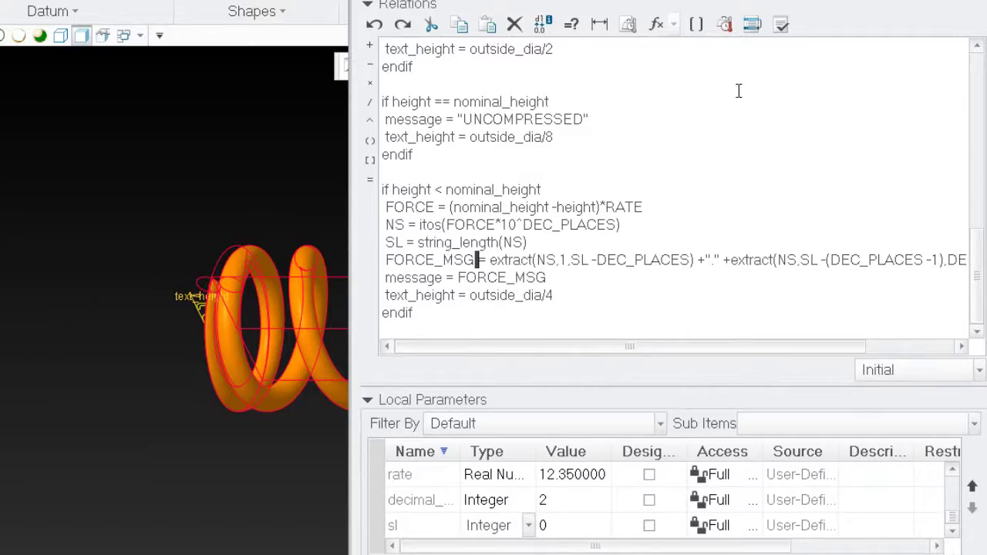
left_click(781, 26)
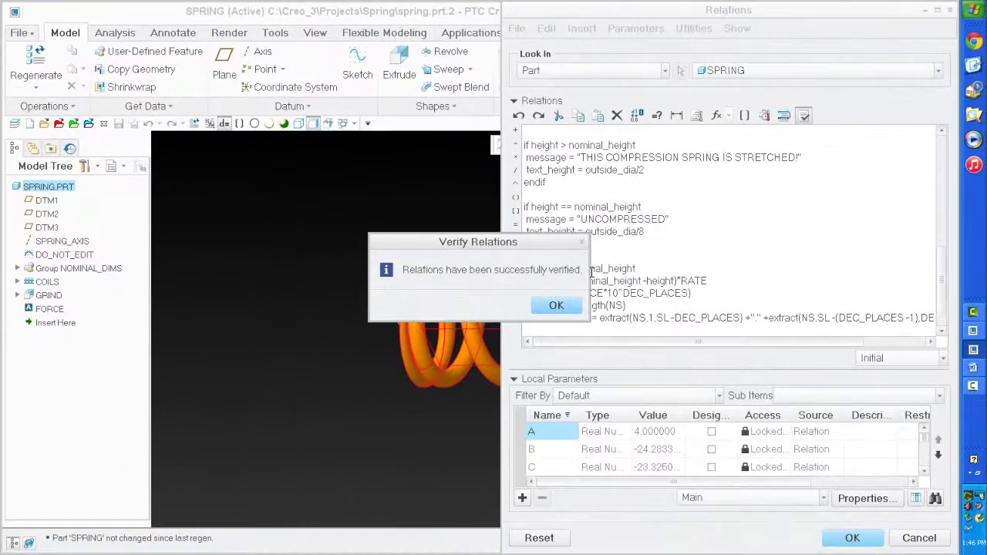
left_click(569, 307)
scroll(602, 287, "down", 1)
scroll(603, 287, "up", 10)
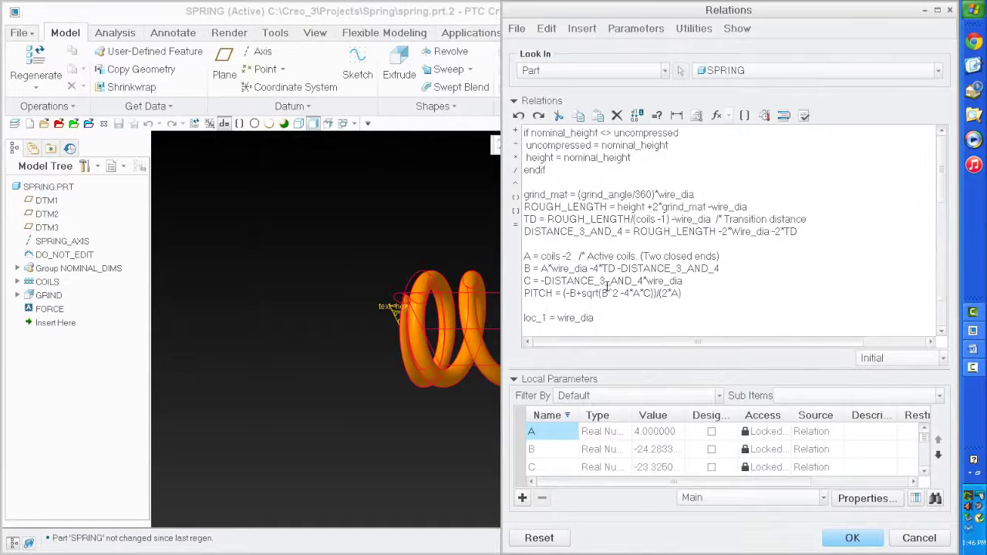
Accept the edited relations and regenerate the spring, turning it upright to inspect its message text.
left_click(852, 538)
left_click(36, 60)
middle_click_drag(743, 428, 710, 316)
scroll(522, 360, "down", 3)
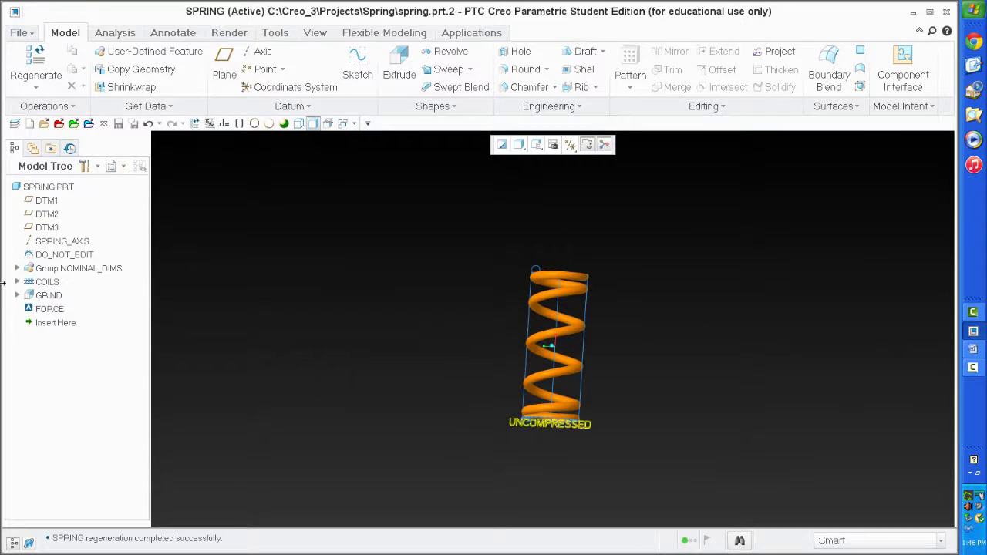
Set the height dimension of the DO_NOT_EDIT curve to 30 and regenerate the spring to test the stretched message.
left_click(70, 255)
right_click(75, 258)
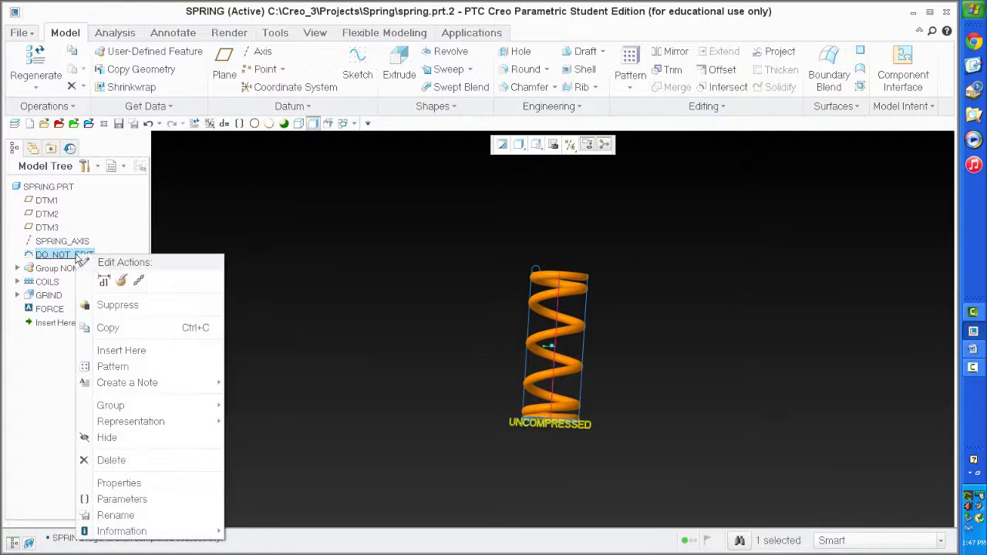
left_click(106, 281)
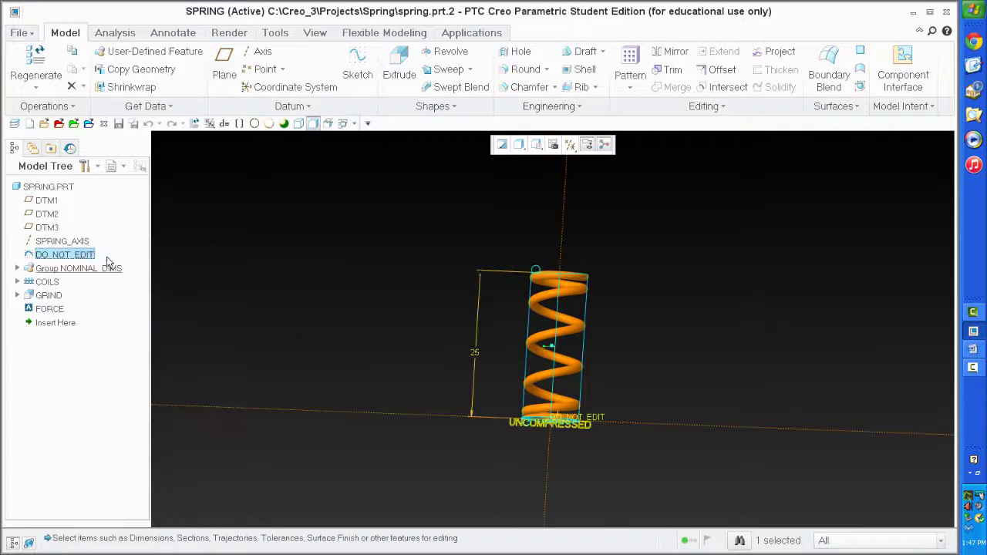
double_click(475, 352)
type("3")
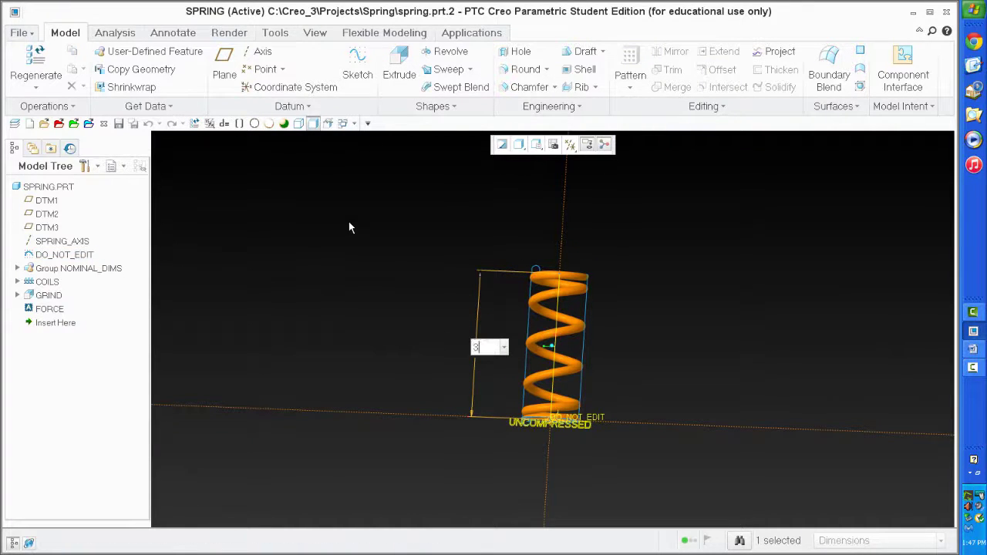
type("0")
key("Return")
key("ctrl+g")
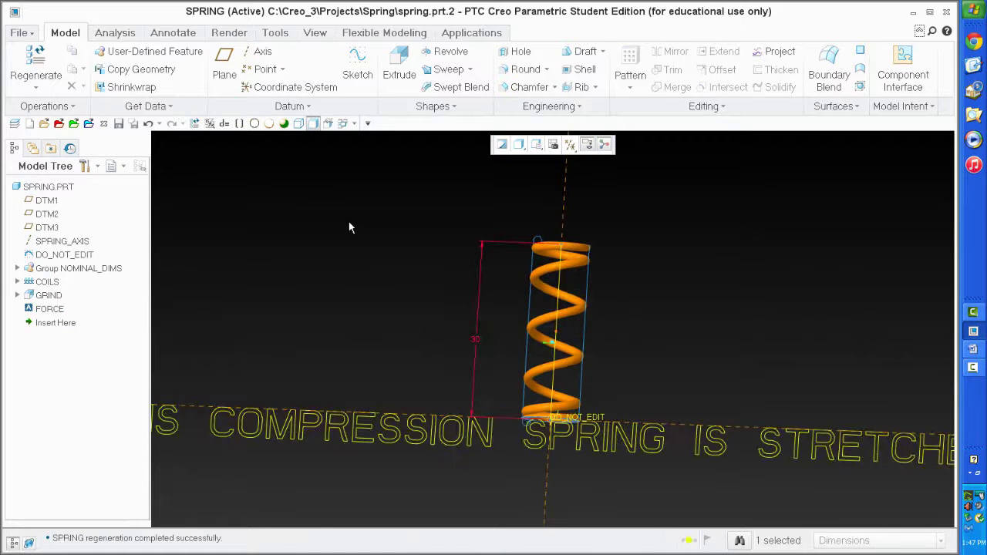
scroll(485, 262, "down", 2)
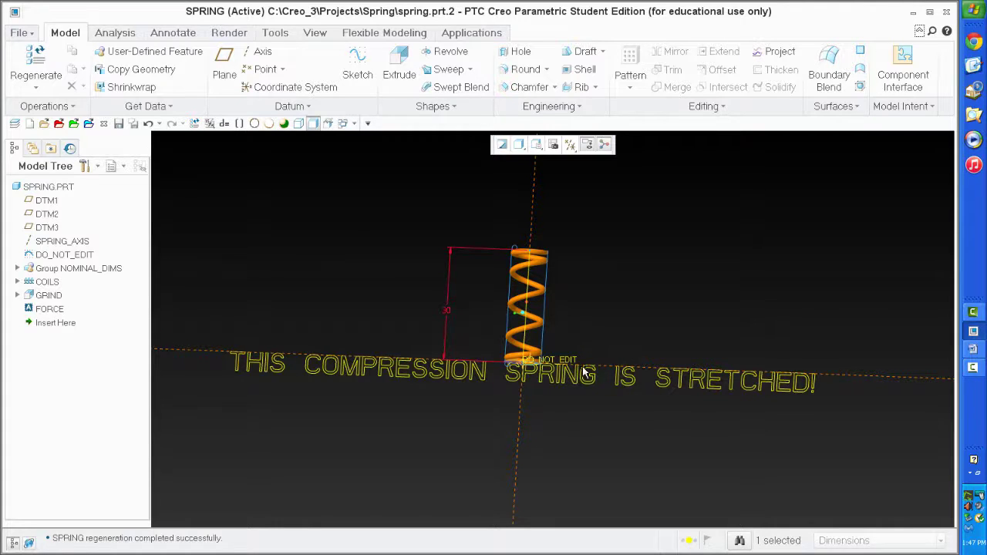
Set the DO_NOT_EDIT height dimension to 25 and regenerate the spring.
double_click(446, 313)
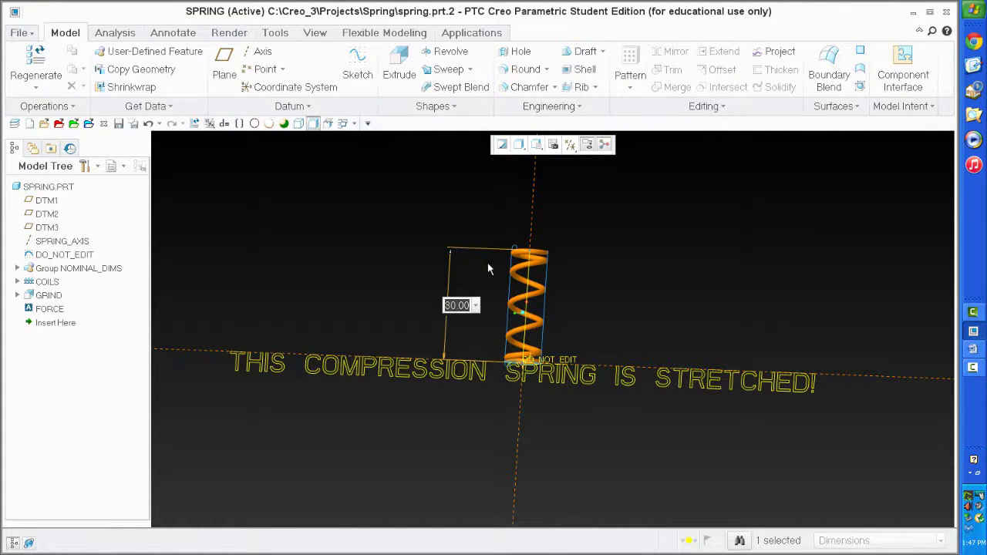
type("25")
key("Return")
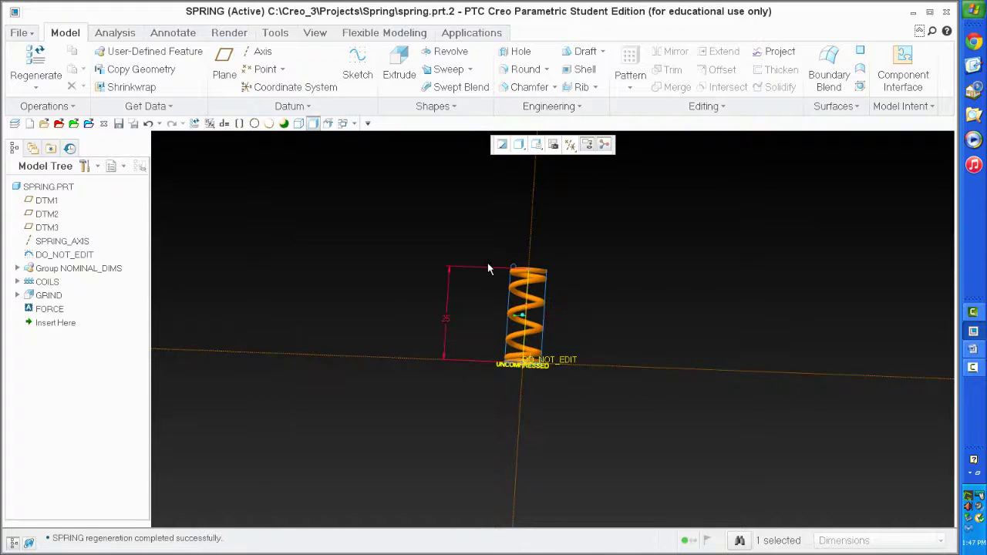
Set the DO_NOT_EDIT height dimension to 20 to compress the spring.
scroll(538, 377, "up", 3)
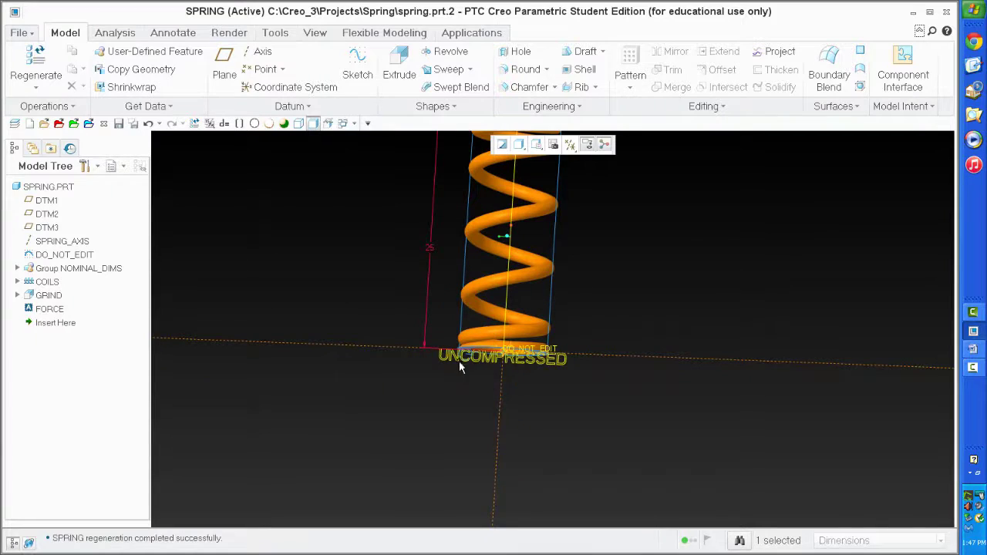
double_click(430, 245)
type("20")
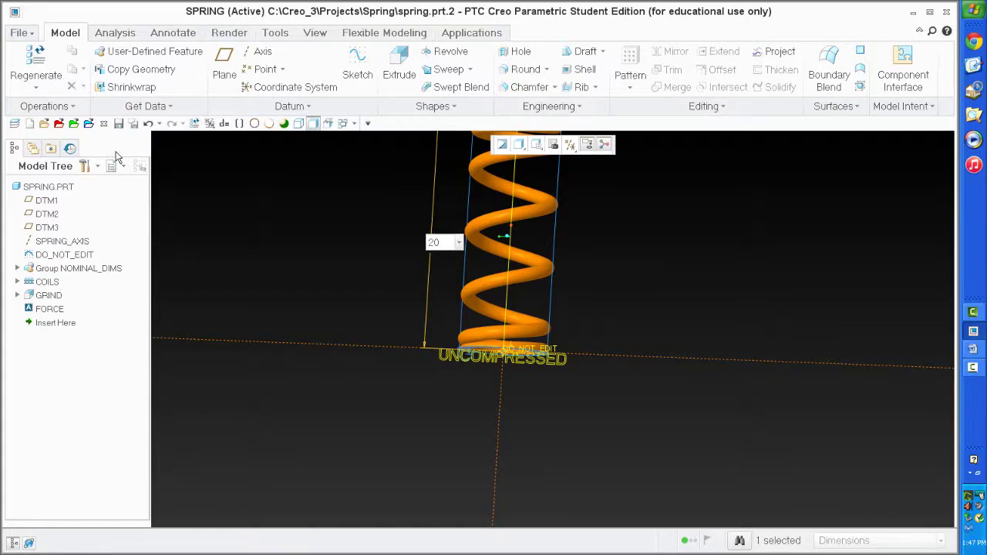
key("Return")
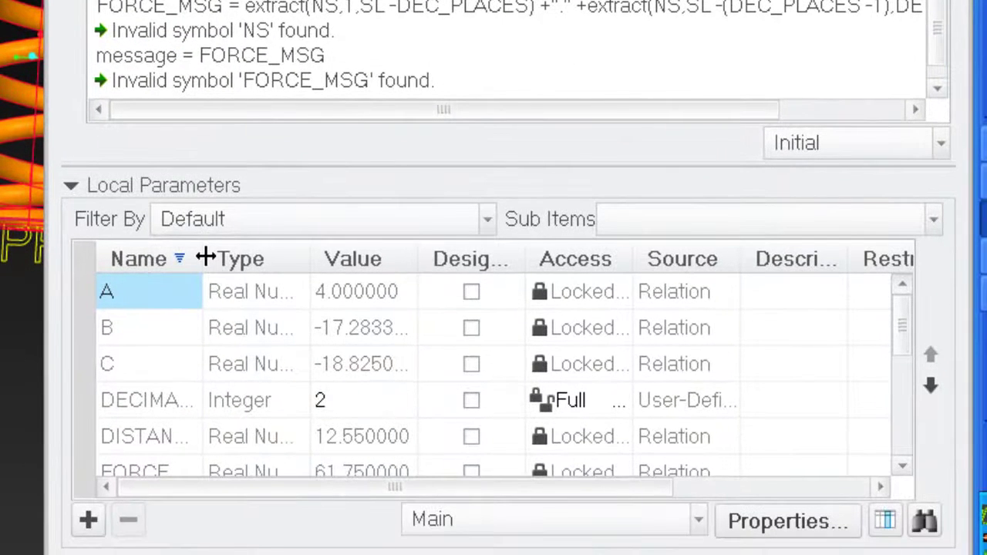
Widen the Name column of the local parameters and delete the DECIMAL_PLACES parameter.
left_click_drag(205, 259, 317, 257)
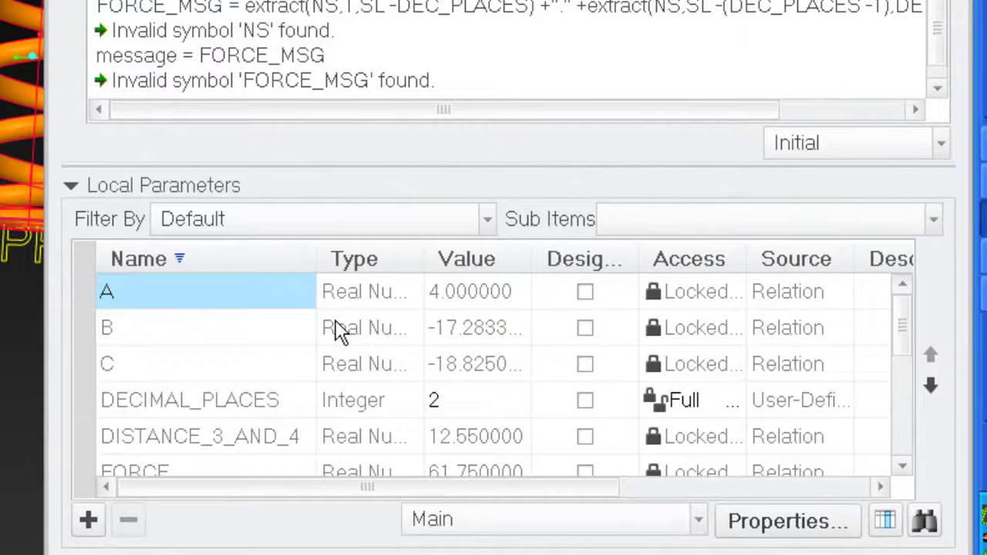
scroll(336, 328, "down", 3)
scroll(342, 353, "up", 1)
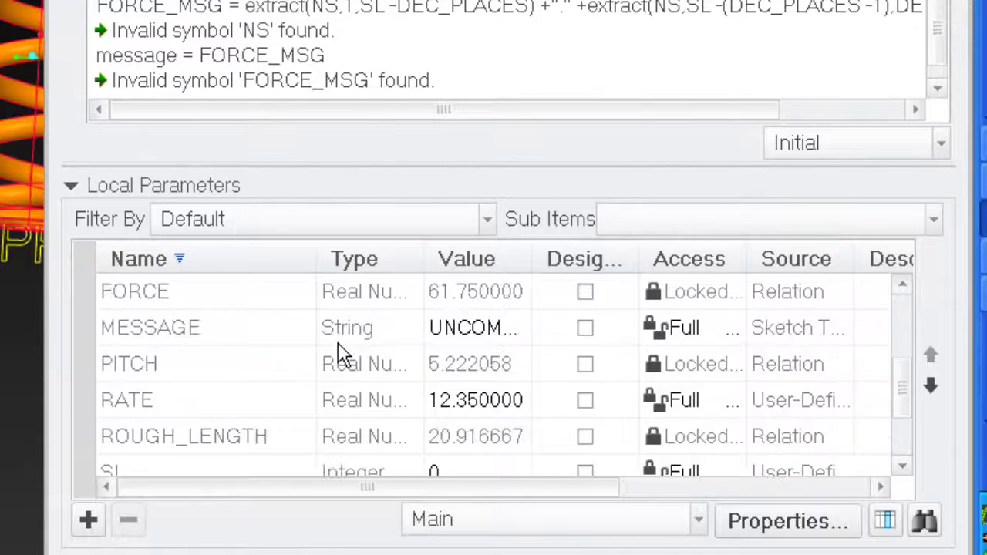
scroll(342, 353, "up", 1)
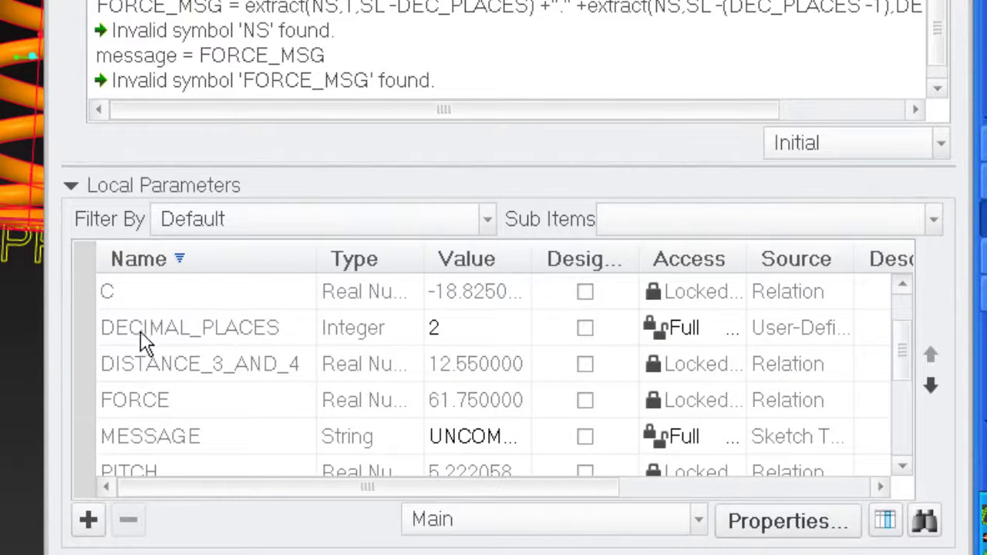
left_click(230, 328)
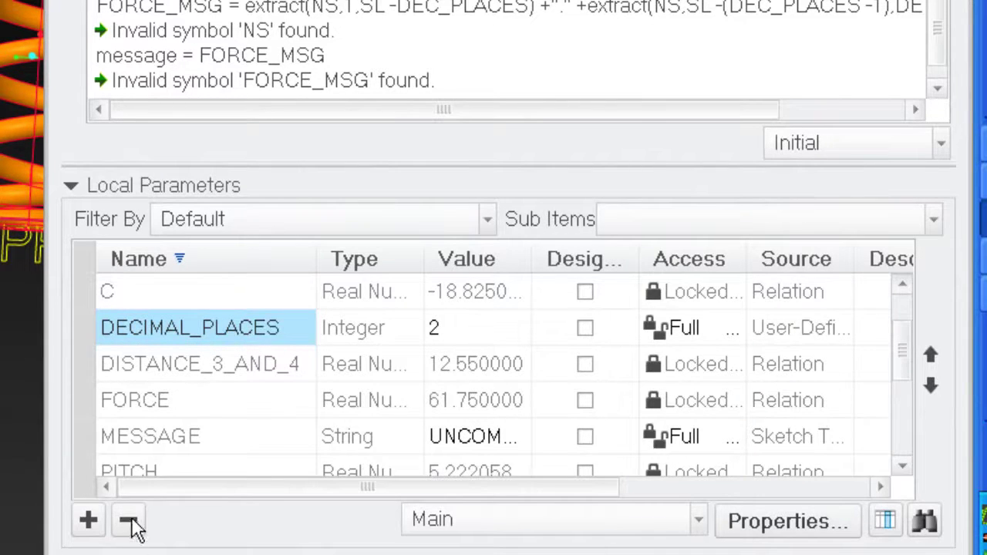
left_click(131, 526)
Add a local parameter named dec_places and set its type to Integer.
left_click(88, 521)
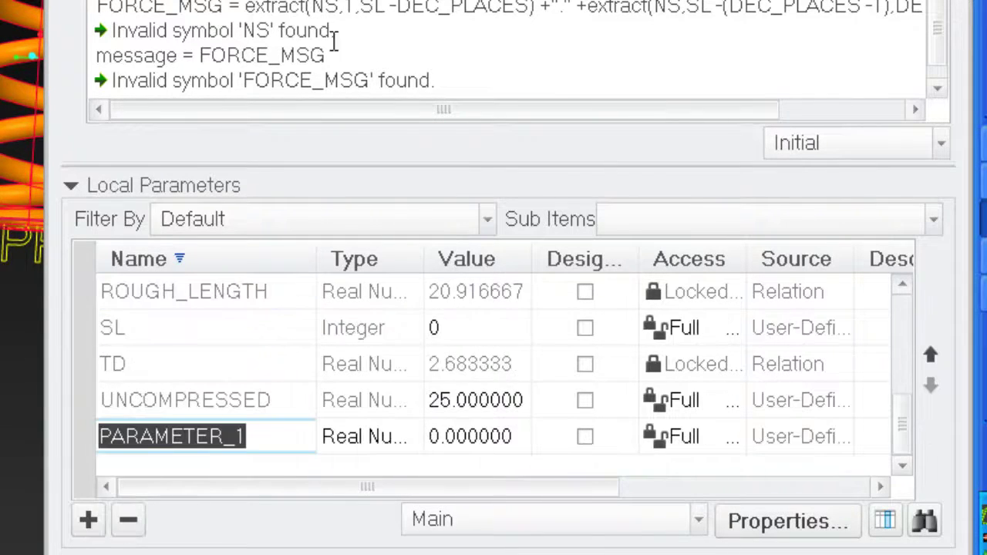
type("dec_places")
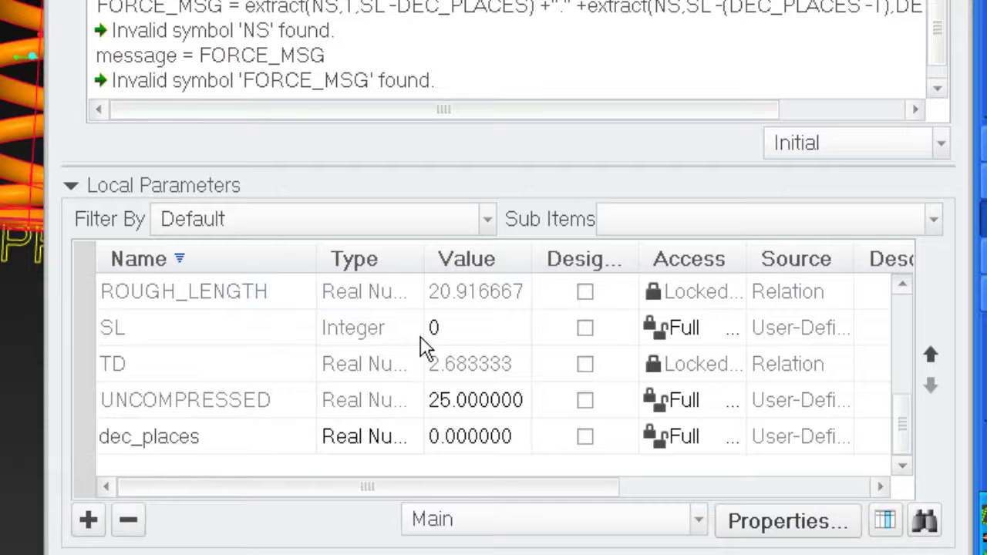
left_click(385, 436)
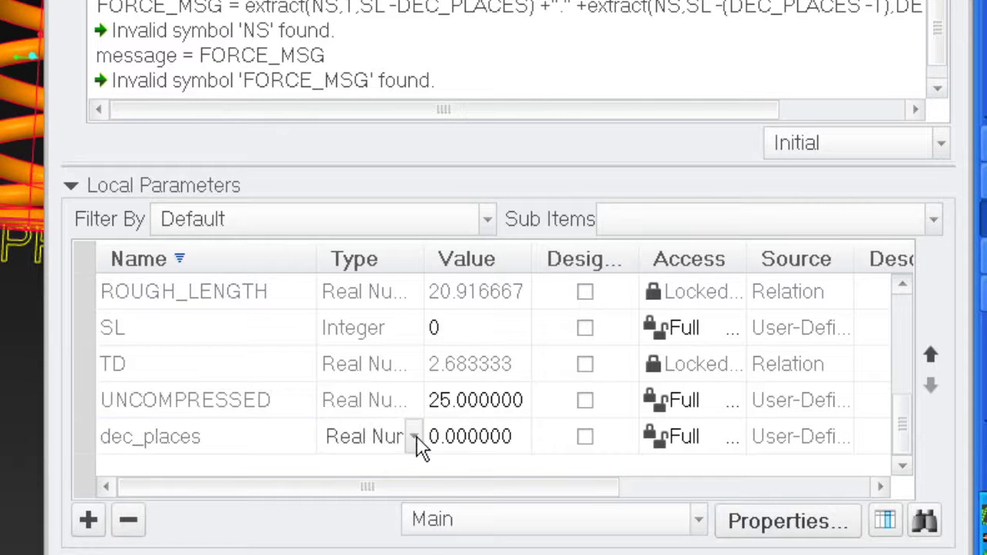
left_click(414, 437)
left_click(369, 469)
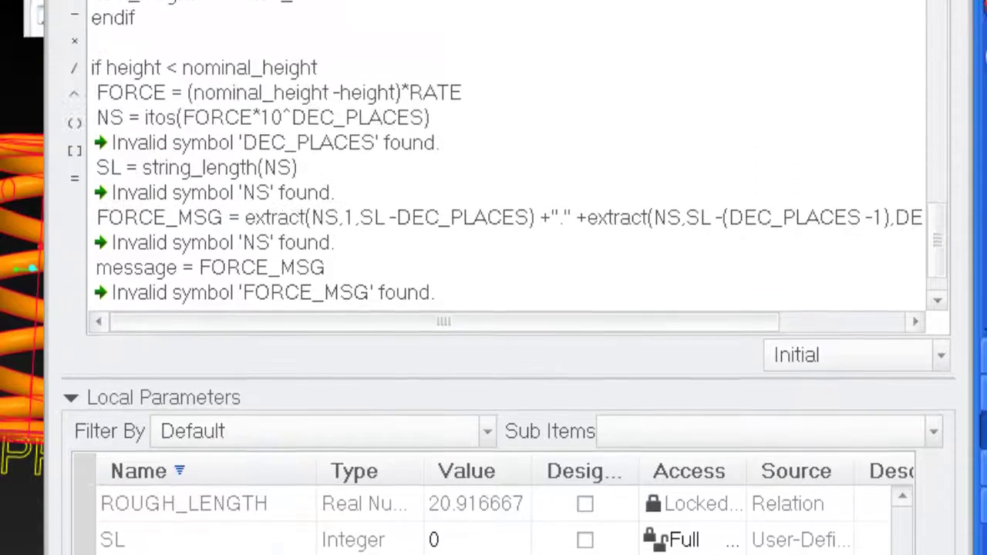
Verify the relations, accept them and regenerate the spring.
left_click(661, 60)
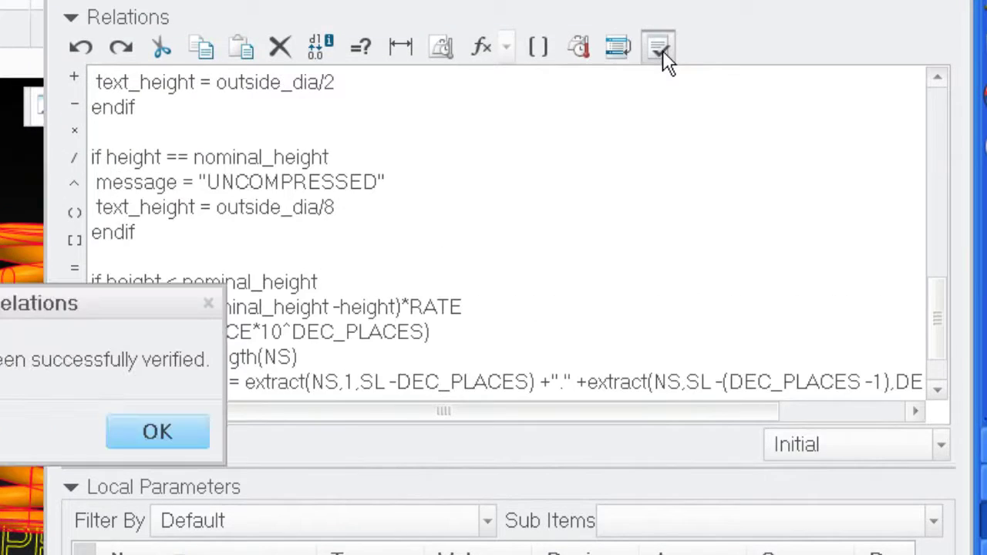
left_click(174, 432)
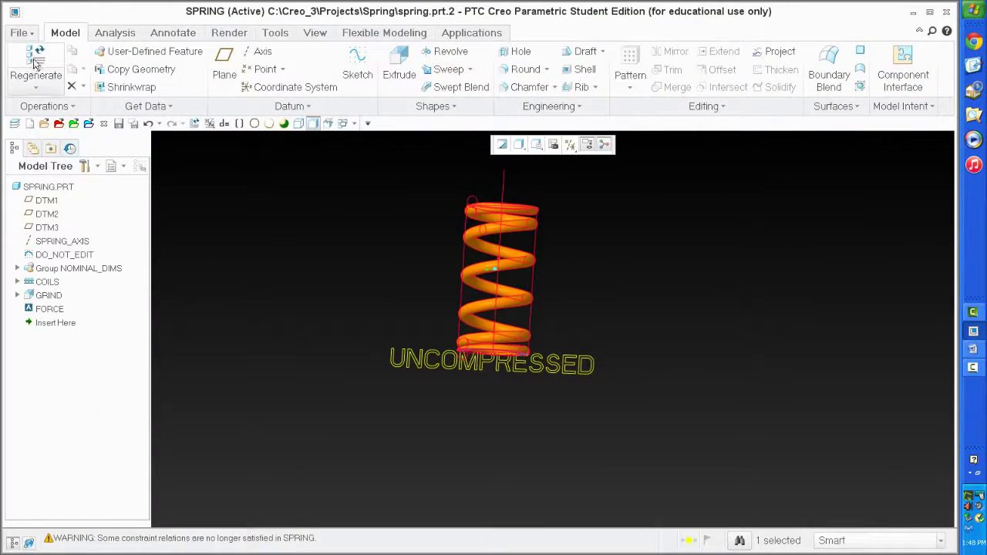
left_click(34, 62)
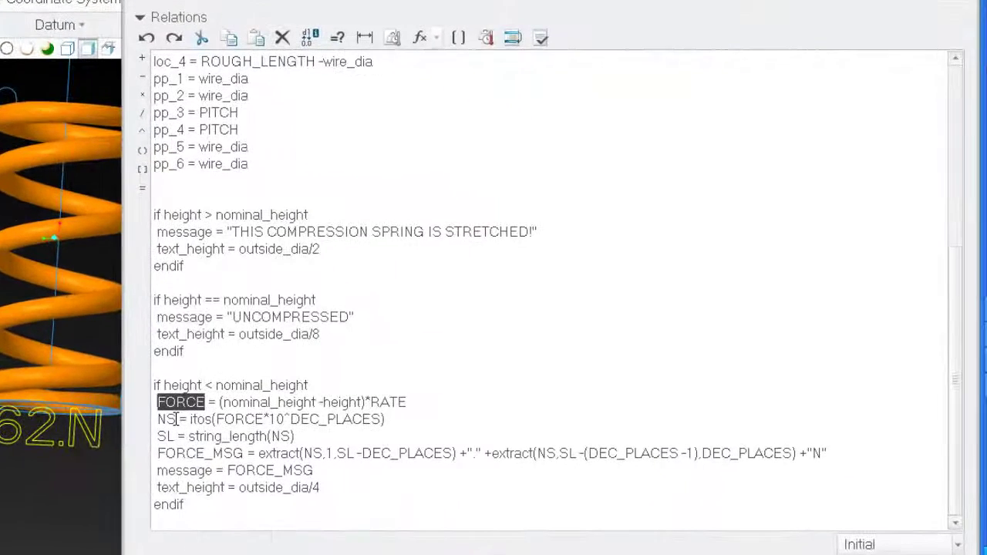
Evaluate the NS expression in the spring's relations and close the evaluation.
left_click_drag(271, 407, 253, 407)
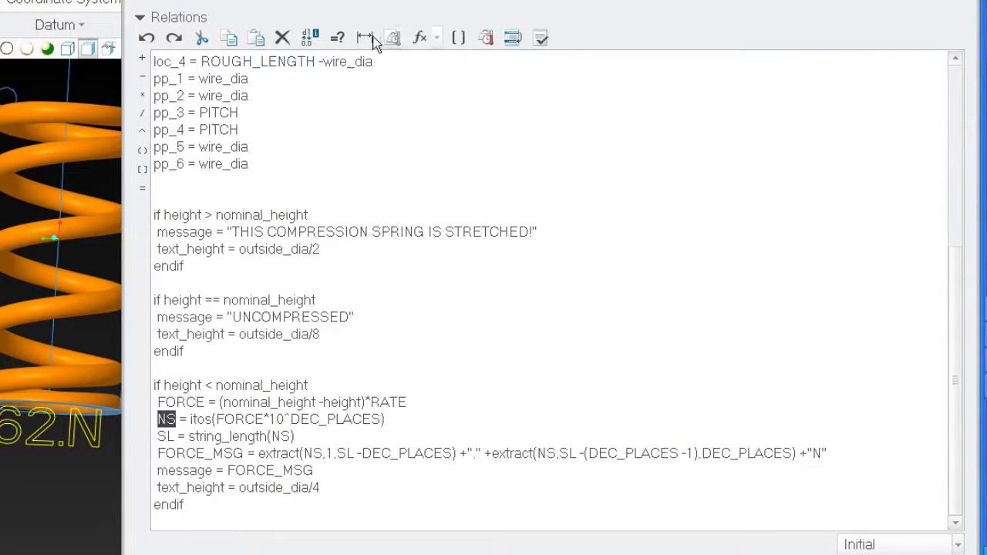
left_click(337, 37)
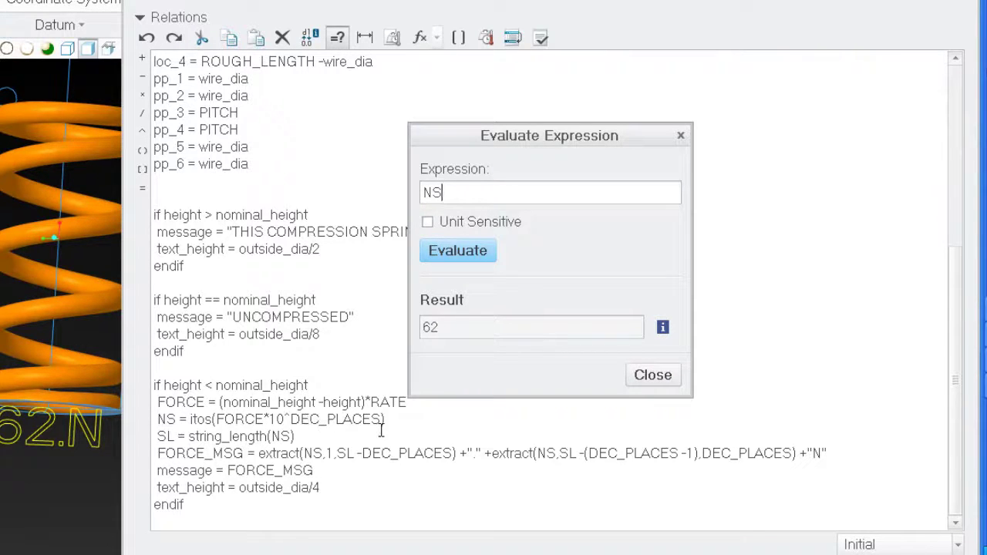
left_click(653, 376)
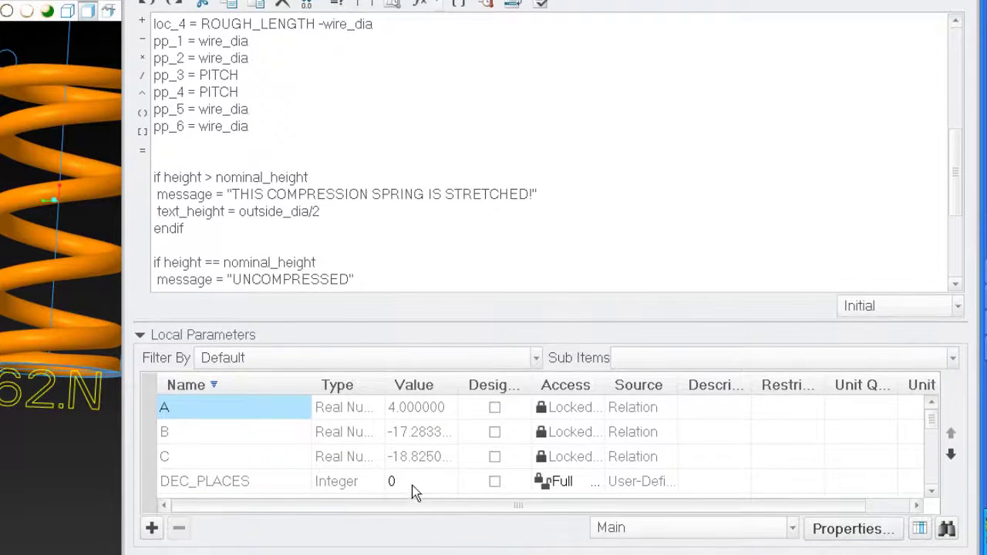
Set the DEC_PLACES parameter to 2, accept the relations and regenerate the spring to inspect its force text.
left_click(413, 485)
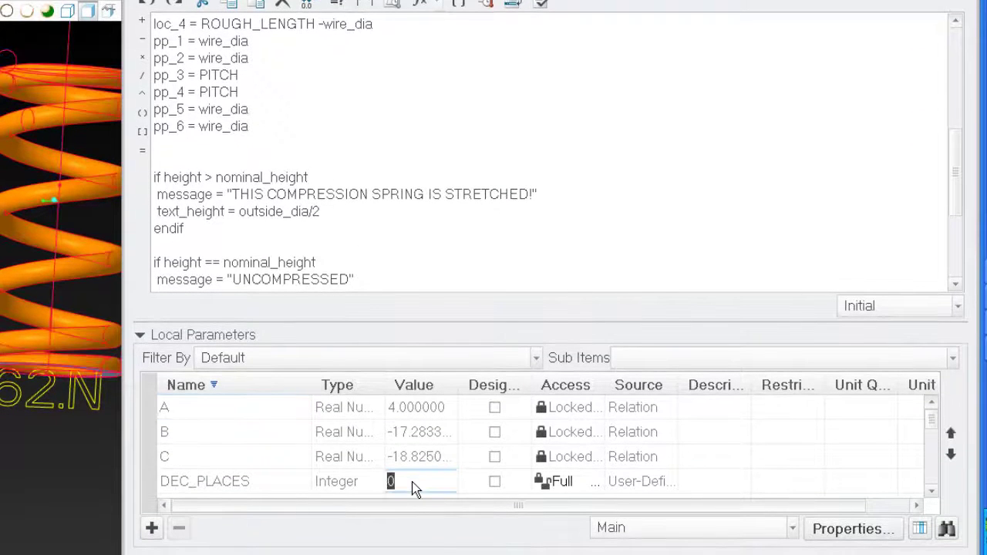
type("2")
key("Return")
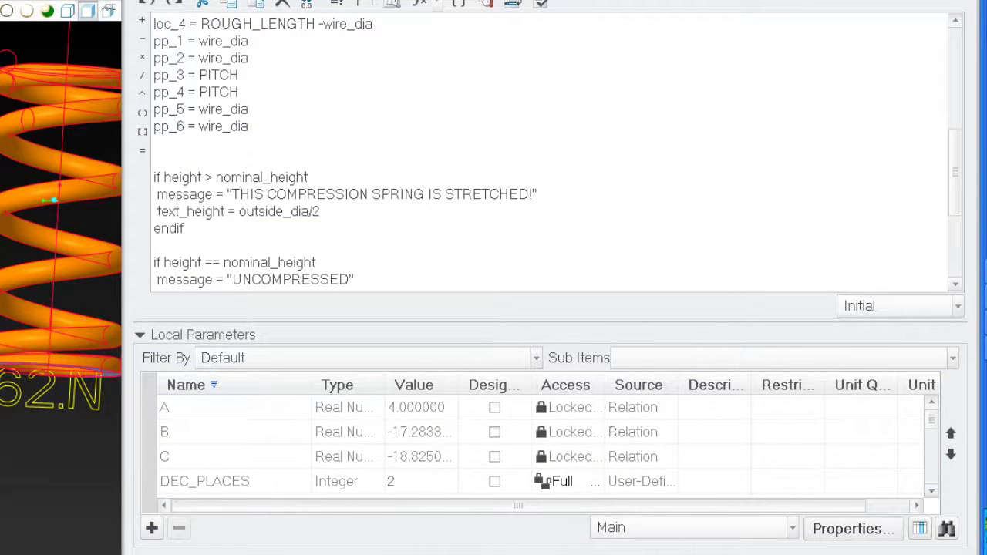
left_click(384, 438)
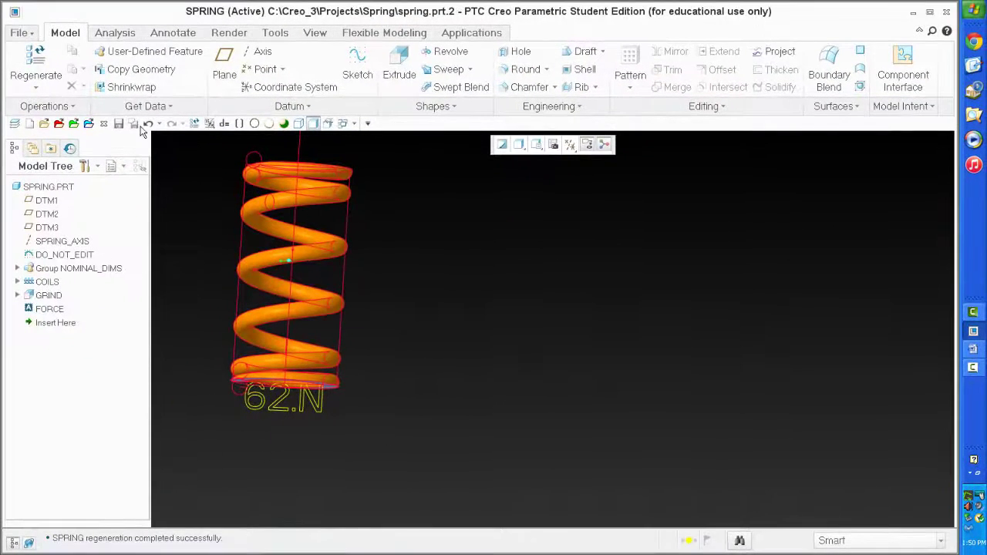
left_click(36, 66)
scroll(509, 399, "up", 2)
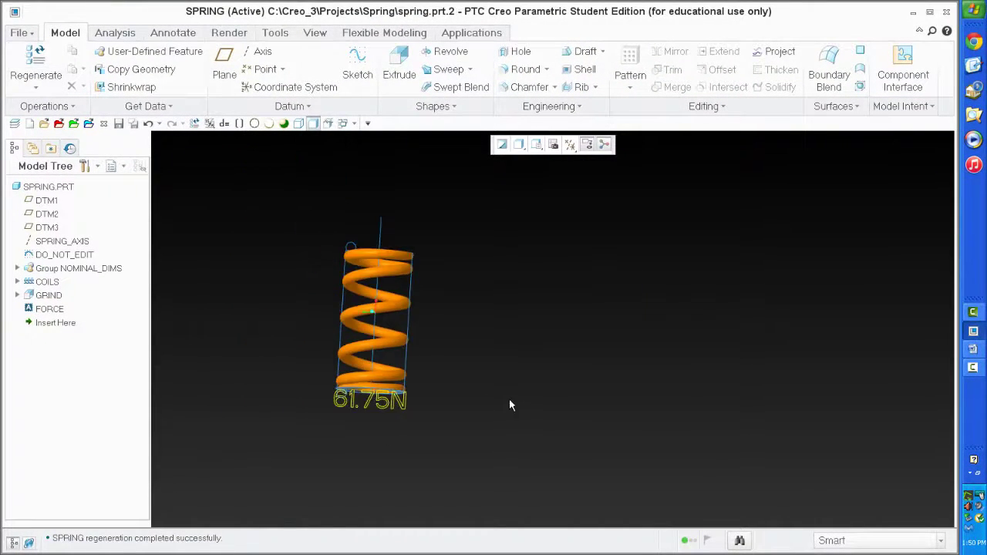
mouse_move(471, 391)
middle_mouse_down()
mouse_move(467, 342)
mouse_move(460, 381)
middle_mouse_up()
scroll(460, 389, "down", 4)
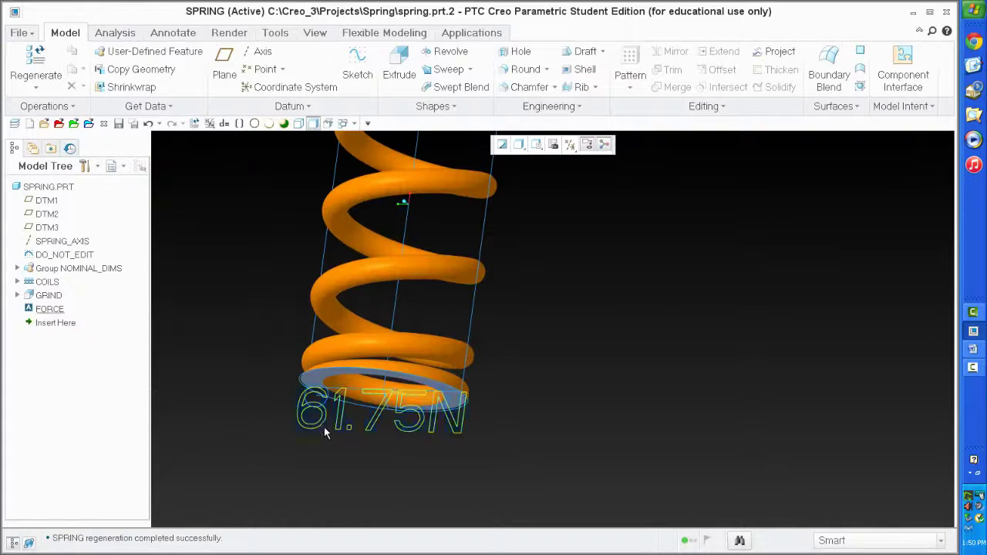
middle_click_drag(527, 402, 519, 421)
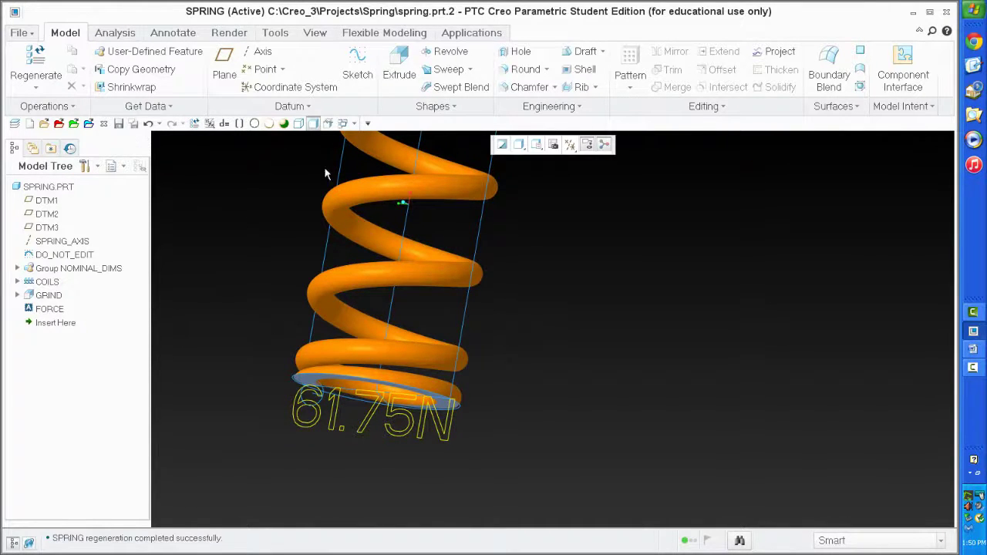
Change the DEC_PLACES value to 1 in the part parameters and regenerate the spring.
left_click(238, 124)
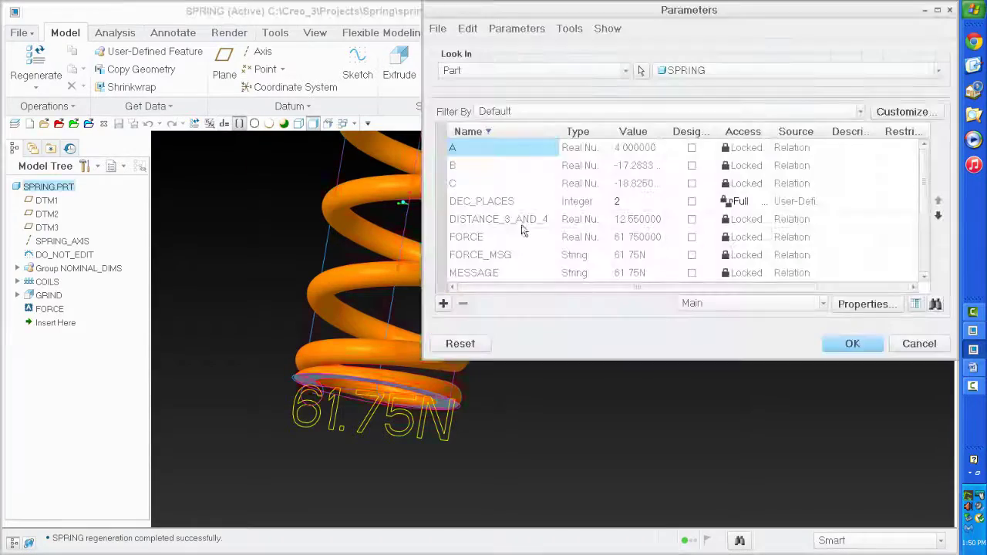
scroll(486, 258, "down", 3)
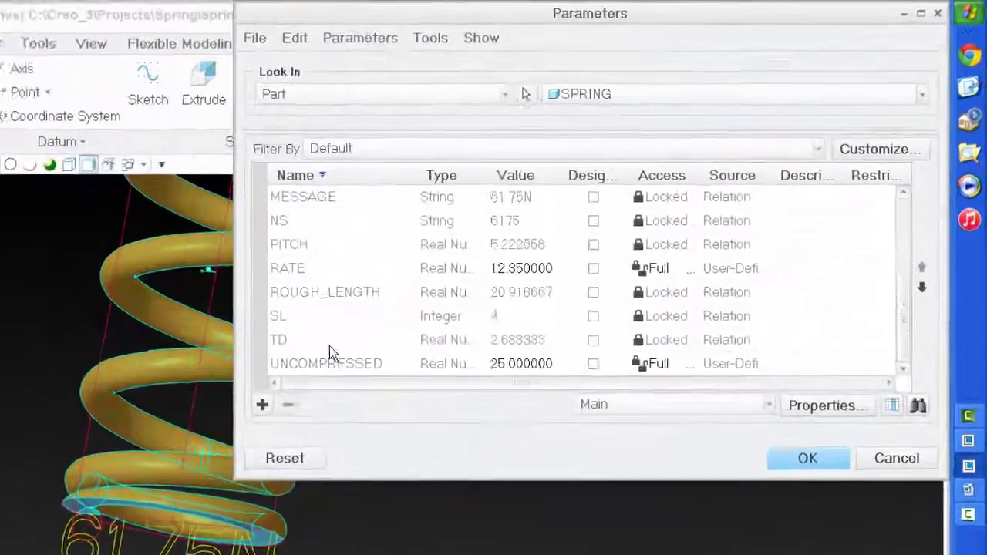
scroll(257, 438, "up", 3)
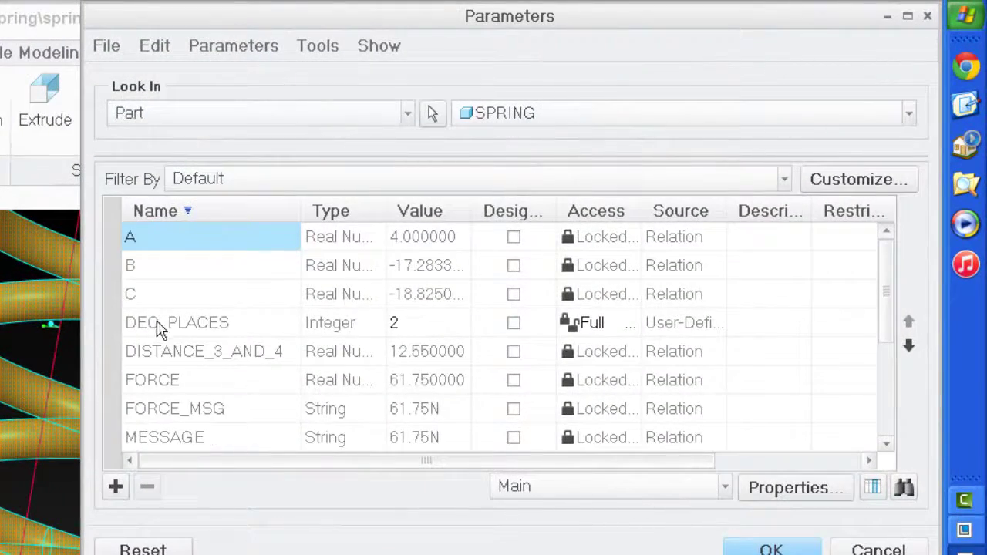
left_click(410, 323)
type("1")
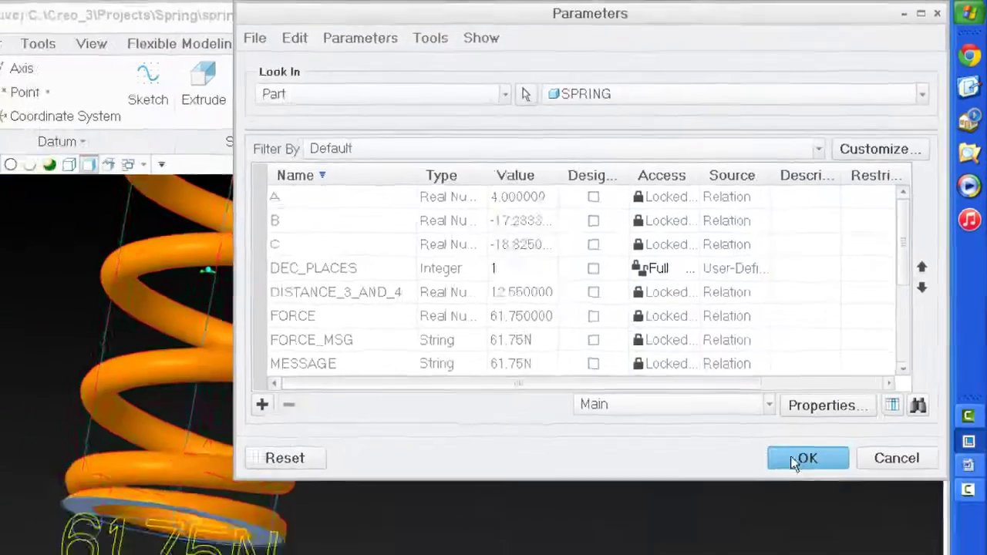
left_click(771, 549)
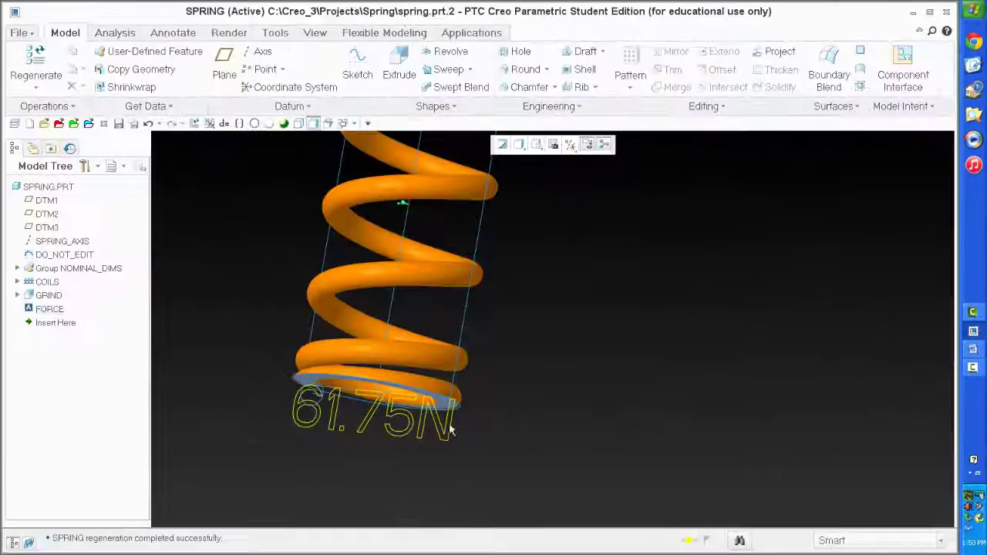
left_click(26, 55)
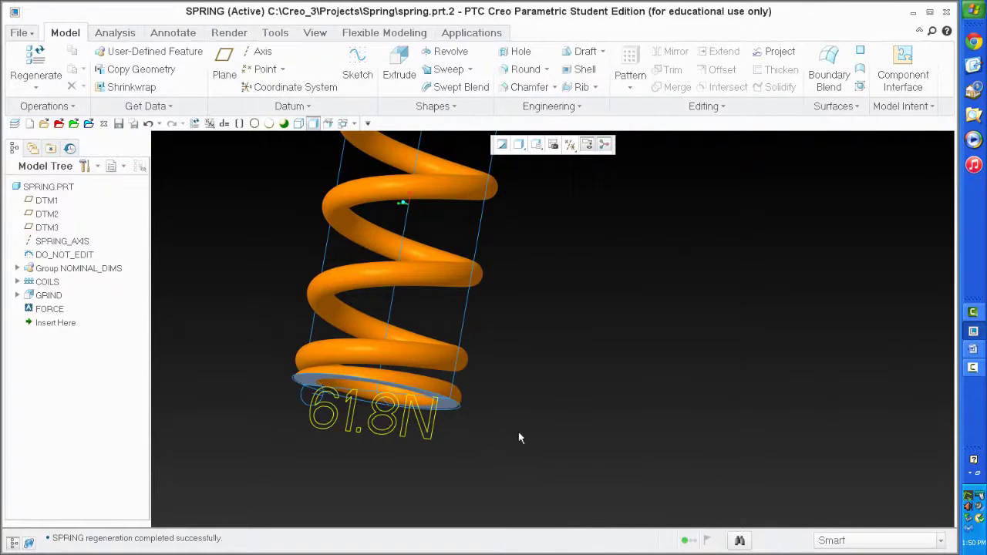
Redefine the DO_NOT_EDIT sketch, placing its length dimension directly on the line, and accept the sketch.
scroll(523, 438, "down", 3)
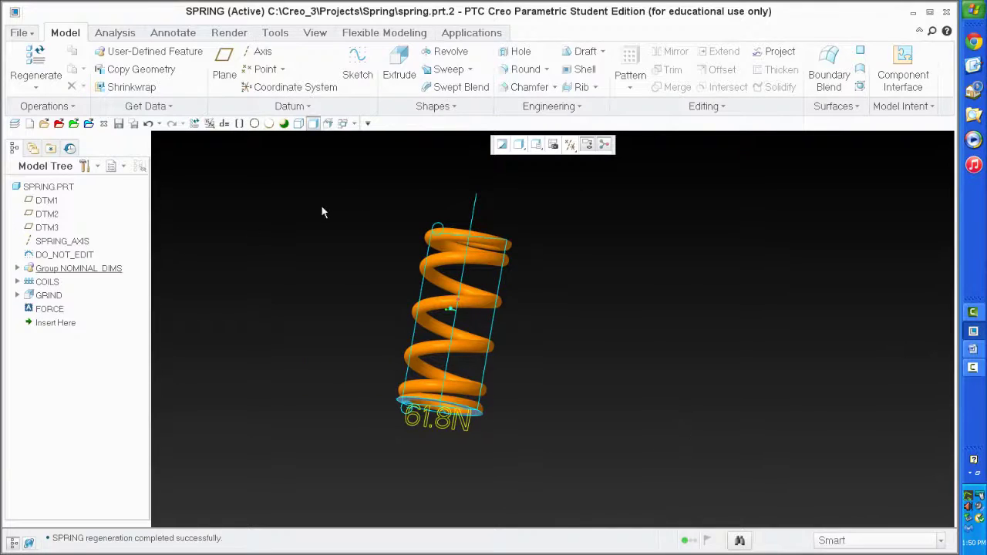
left_click(80, 262)
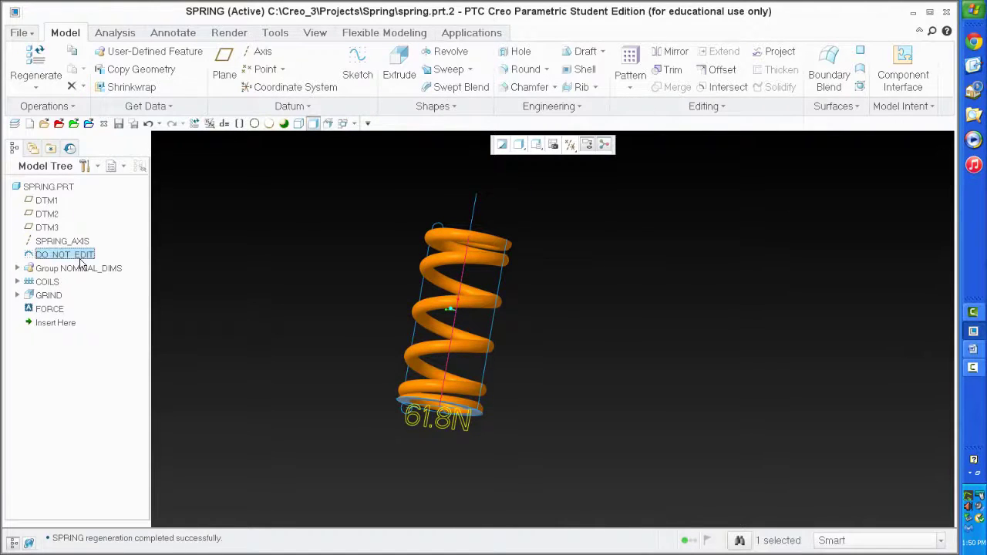
right_click(80, 262)
left_click(126, 287)
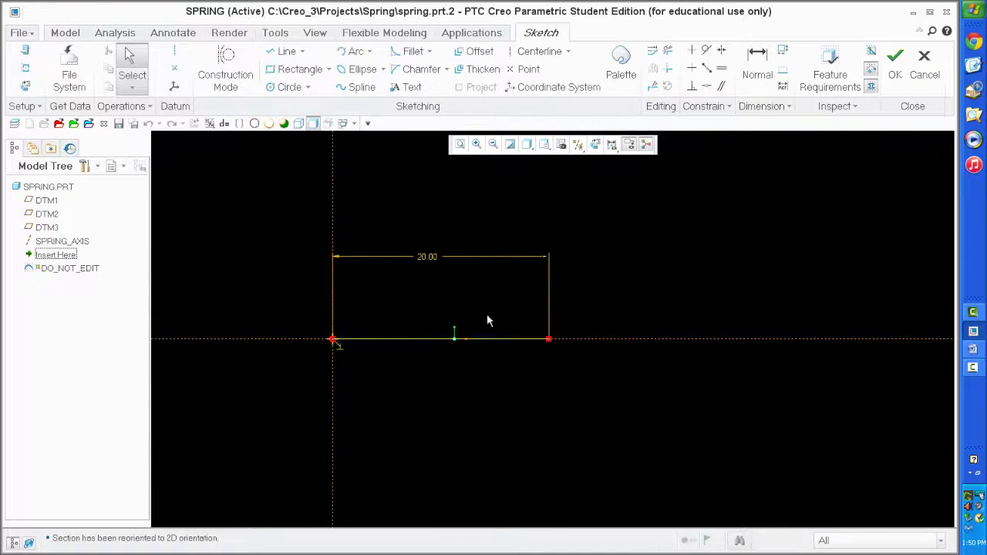
left_click_drag(432, 259, 448, 334)
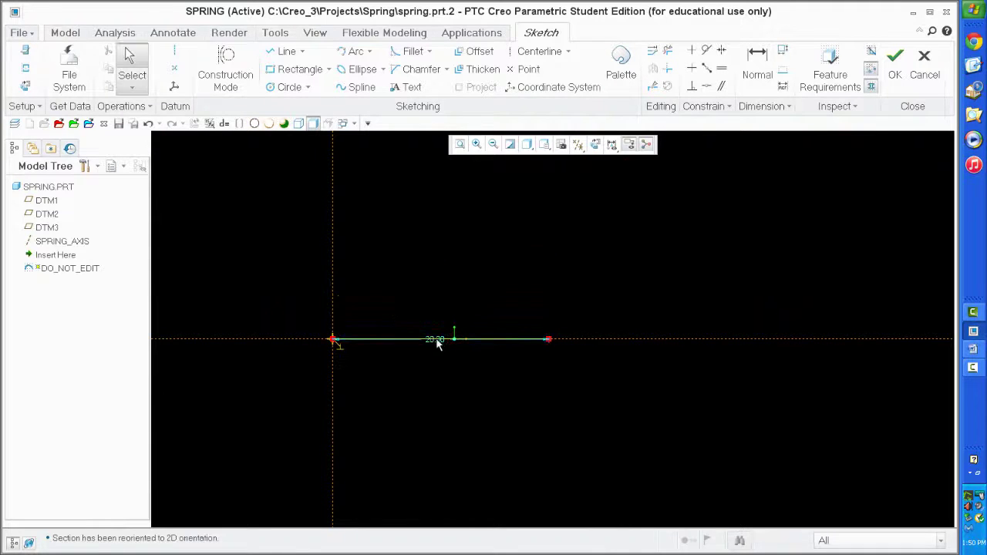
left_click(894, 61)
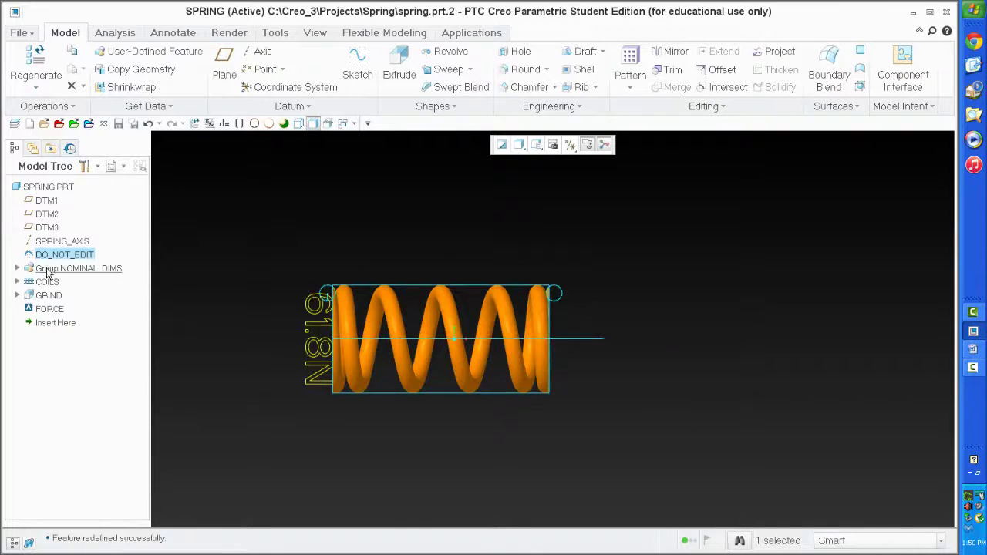
Set the length dimension of the DO_NOT_EDIT sketch to 25.
right_click(71, 255)
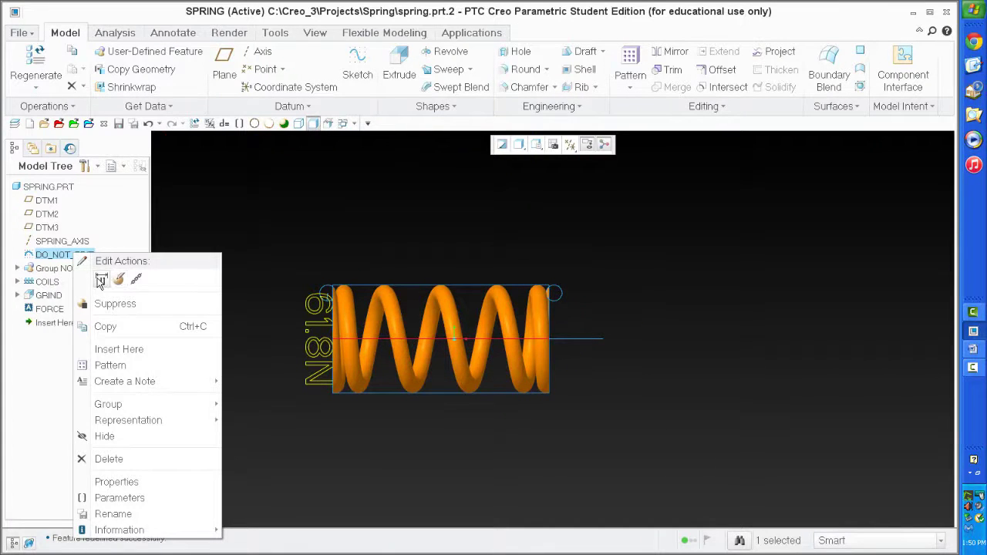
left_click(101, 280)
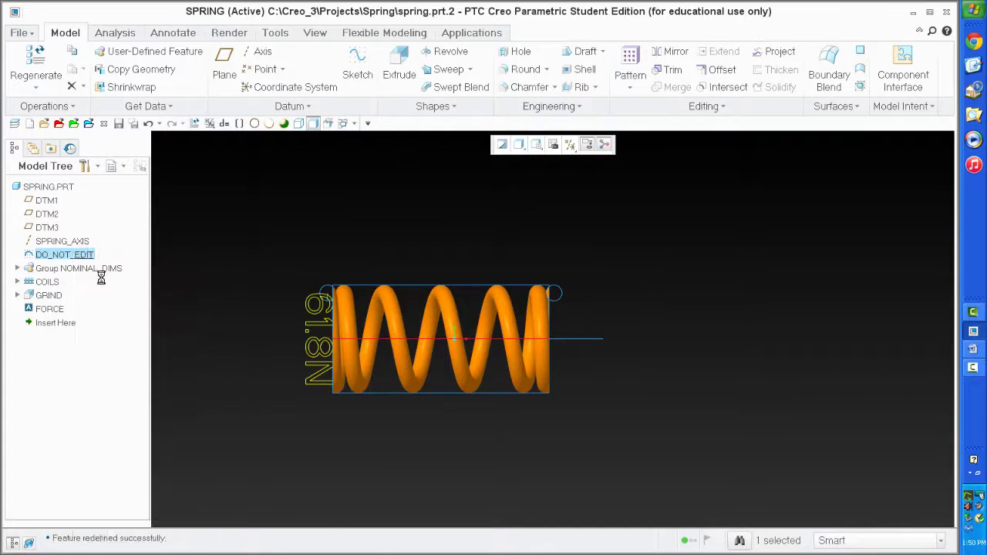
left_click(440, 346)
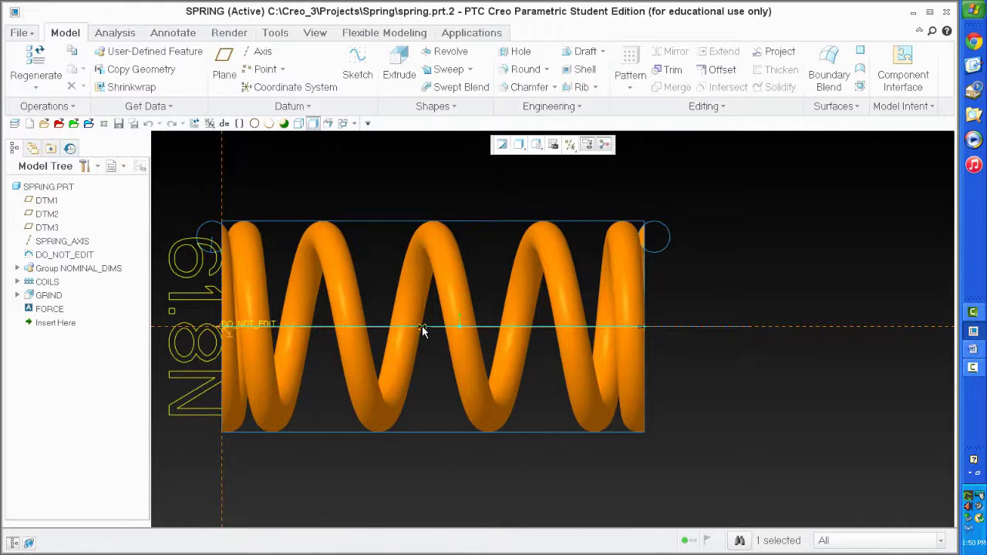
double_click(424, 330)
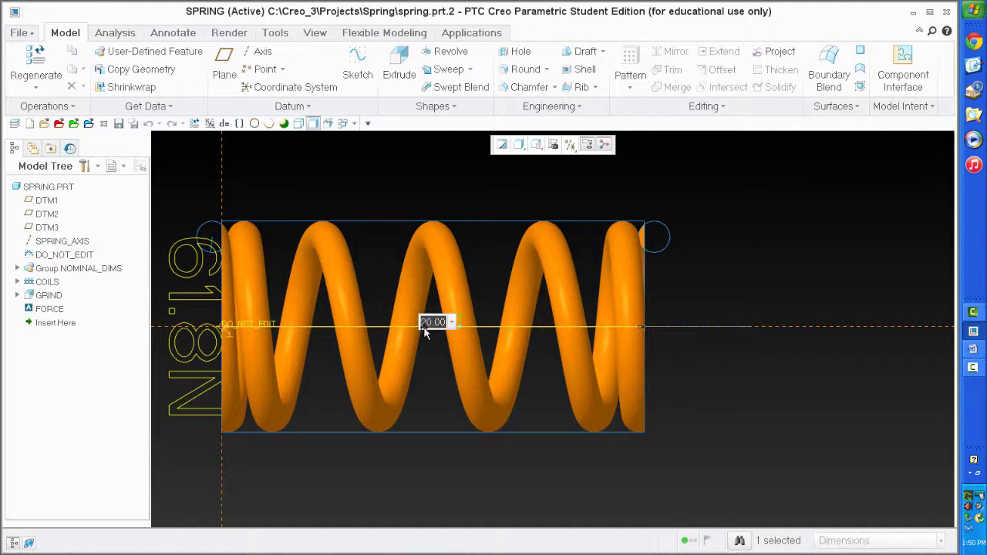
type("25")
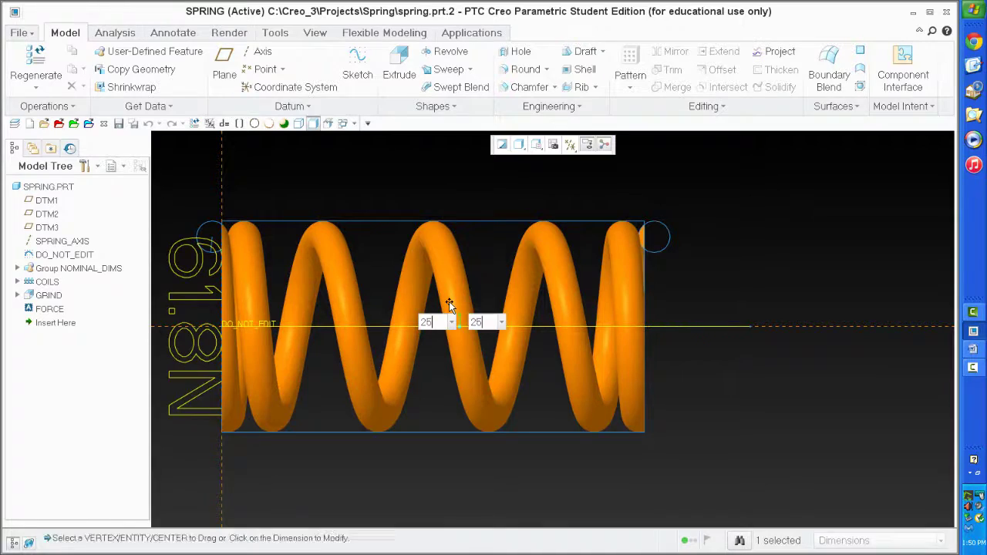
key("Return")
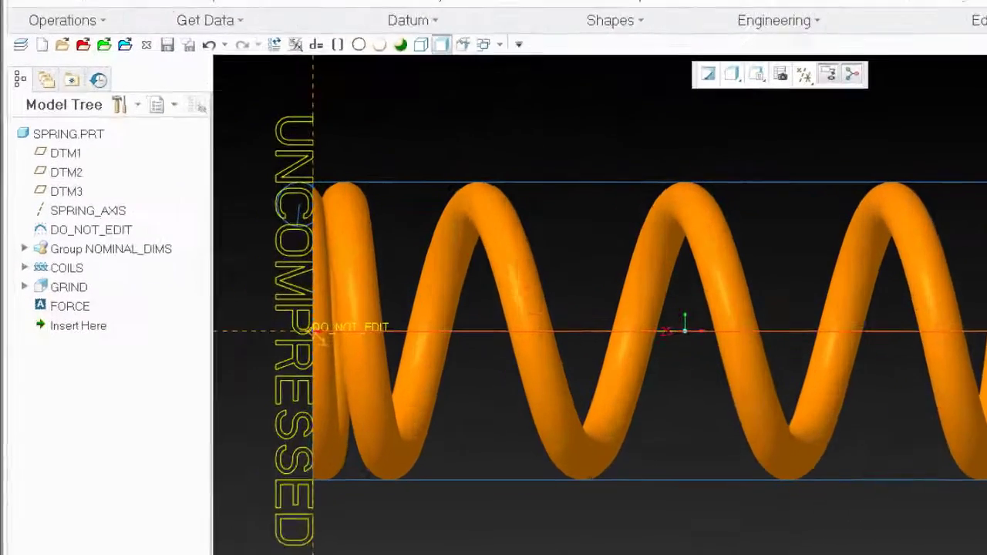
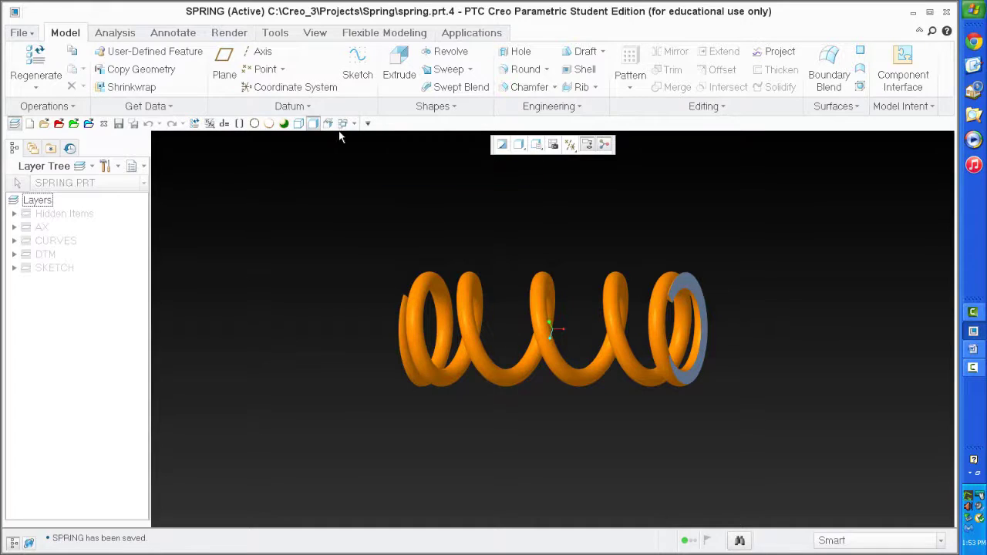
Add the comment "/* Compression spring August 1, 2015" and a blank line at the start of the spring's relations.
left_click(224, 124)
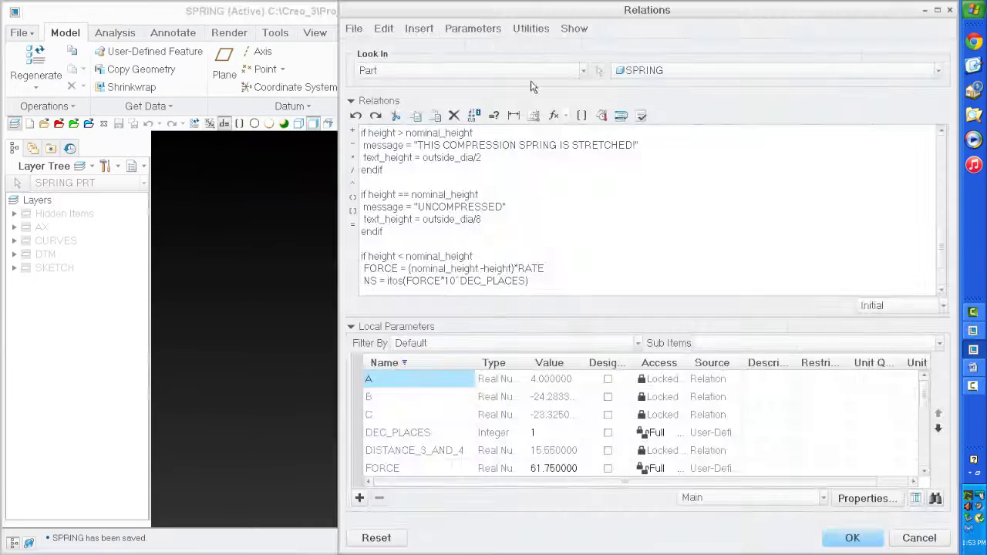
scroll(462, 190, "up", 4)
scroll(462, 190, "up", 5)
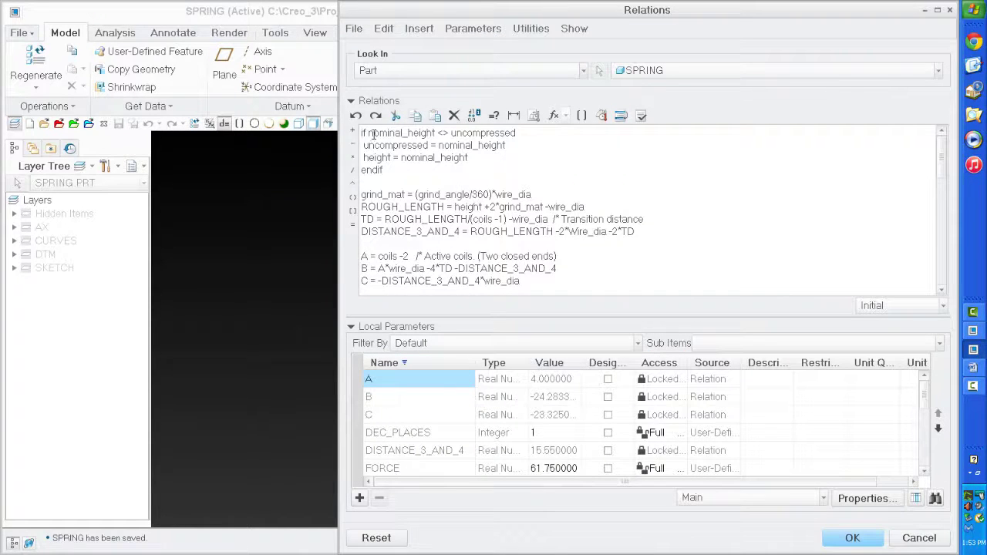
key("Return")
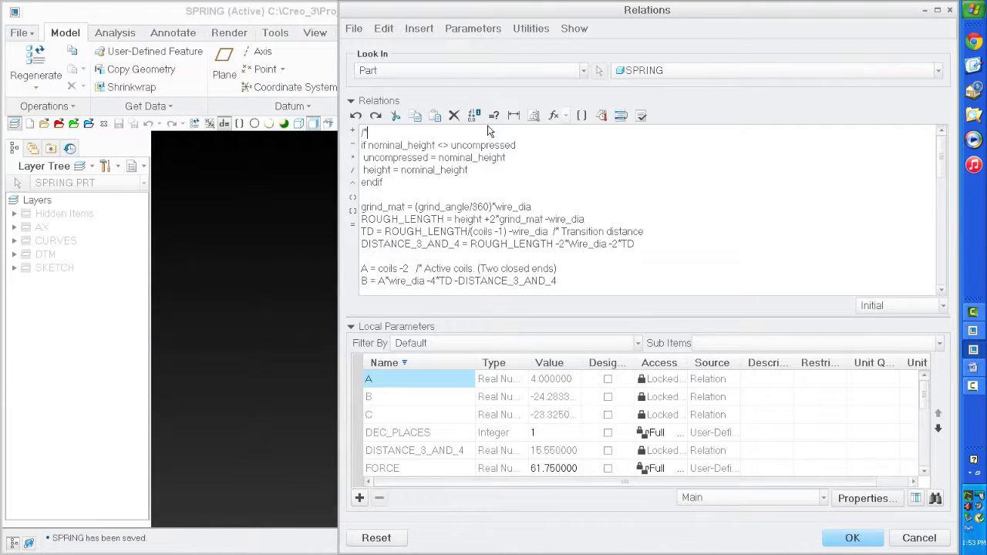
type("/*")
type(" Comp")
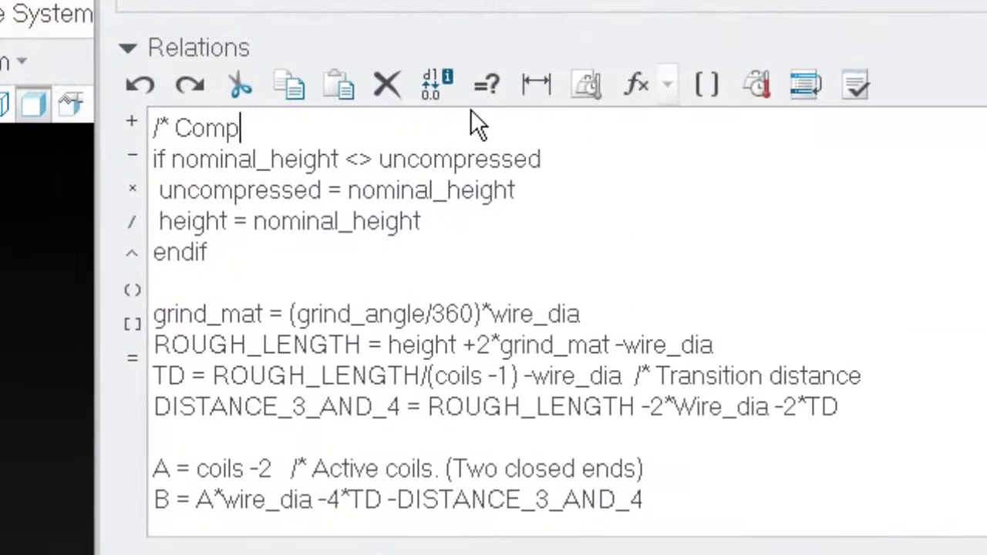
type("ression spring Augu")
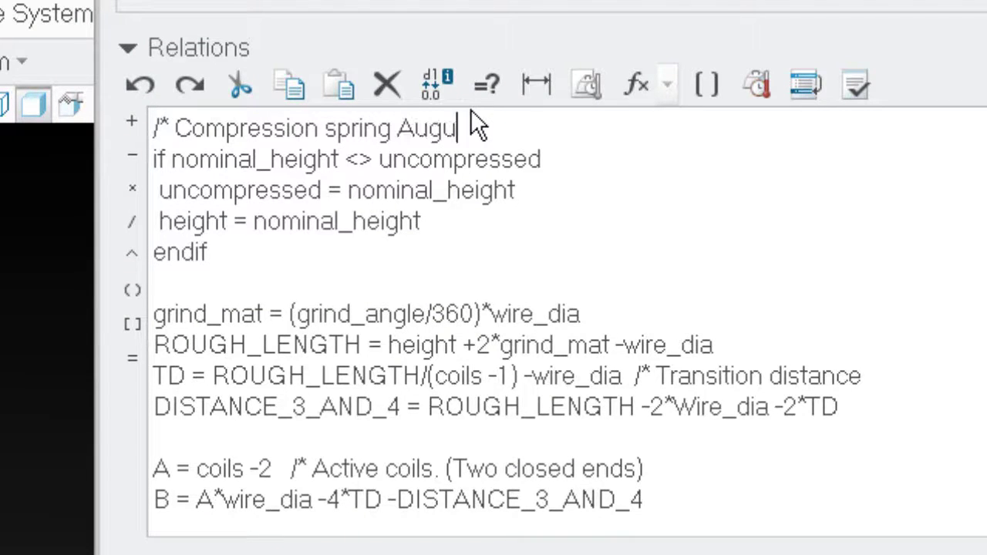
type("st 1, 2015")
key("Return")
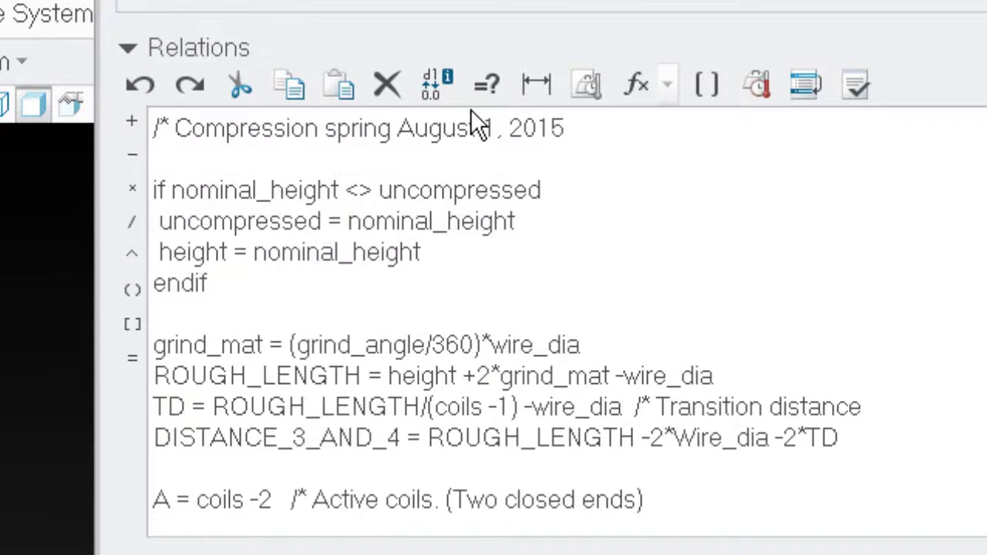
Split the header comment in the relations so that "/* August 1, 2015" stands on its own comment line.
key("ctrl+Right")
key("ctrl+Right")
key("ctrl+Right")
key("Return")
type("/*")
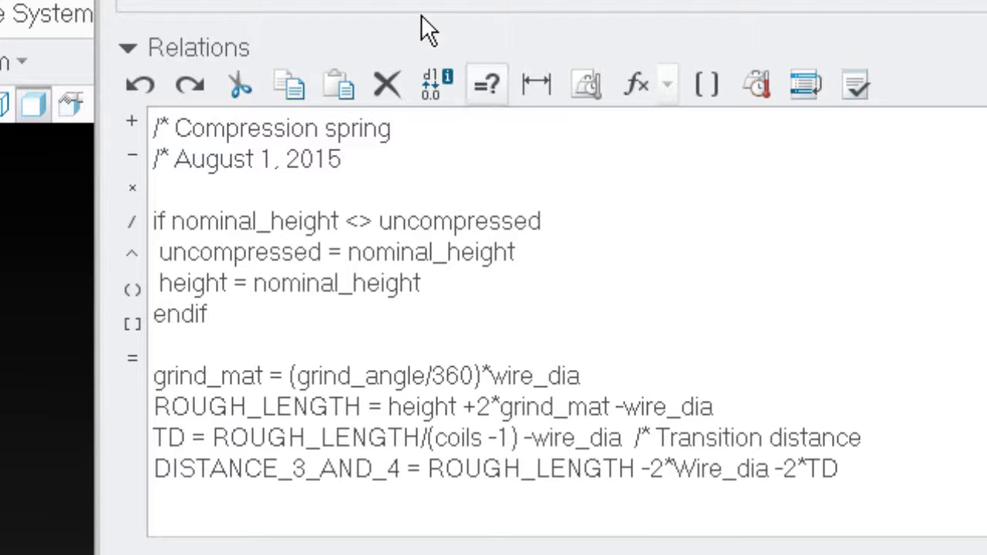
Delete the extra blank line between the pp_6 relation and the "if height > nominal_height" block, and return to the header comment.
scroll(378, 279, "down", 8)
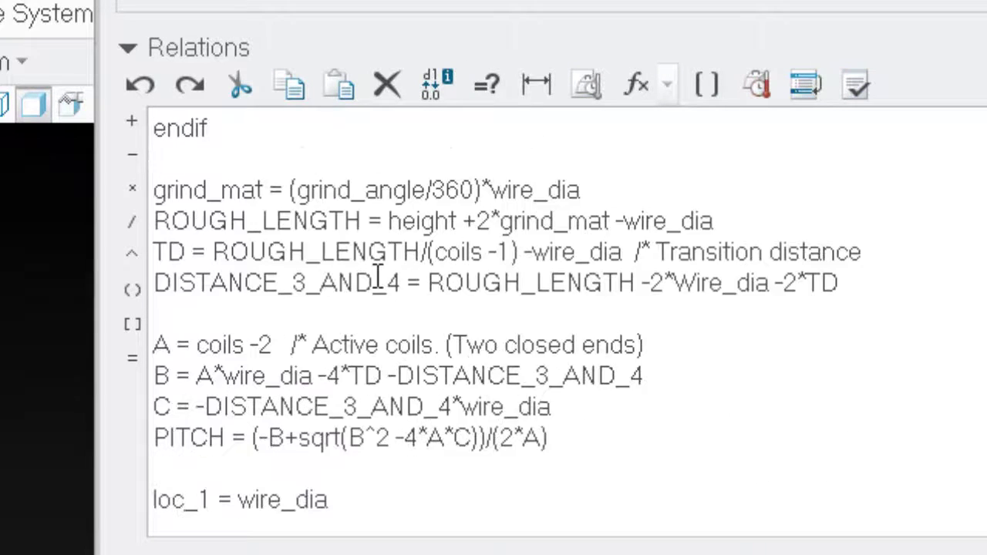
scroll(426, 301, "down", 2)
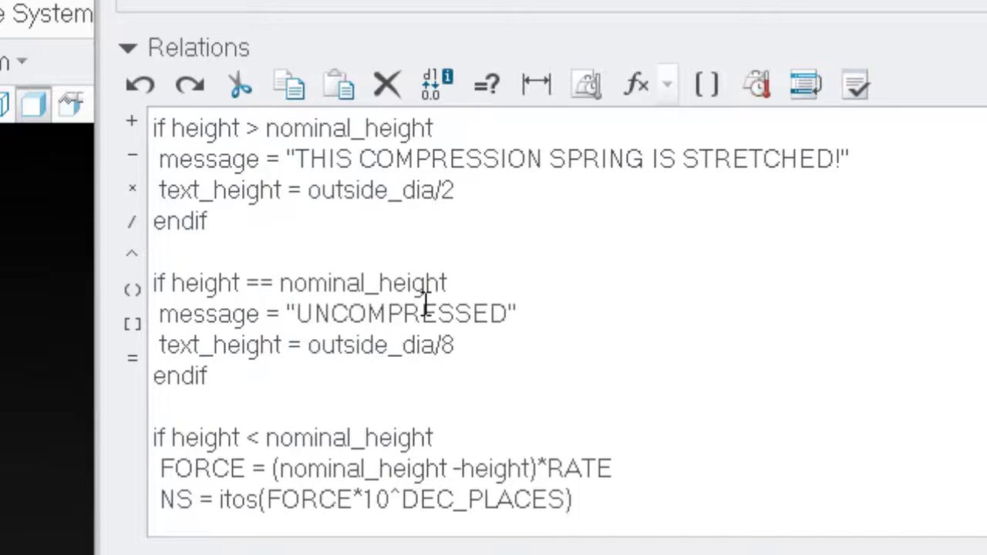
scroll(416, 293, "up", 2)
left_click(246, 251)
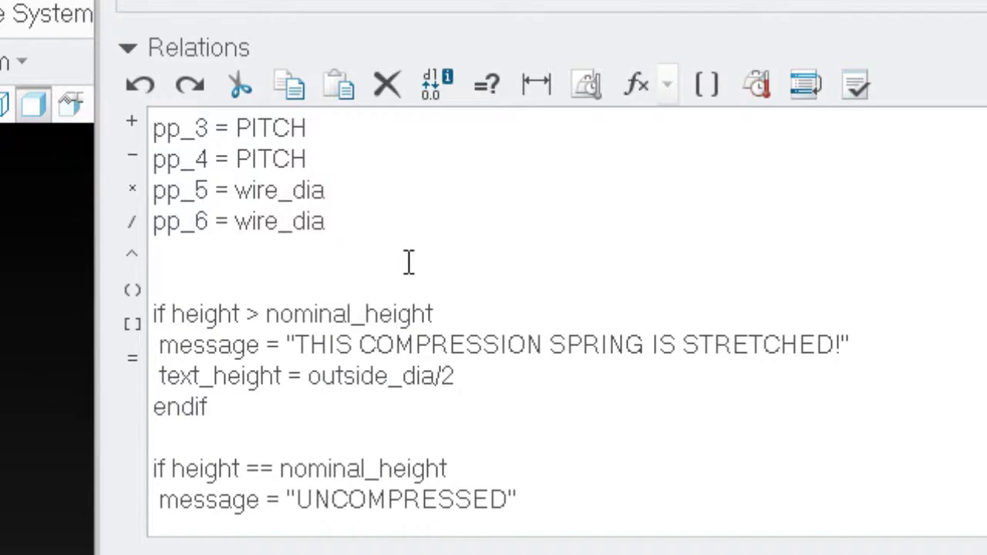
key("Delete")
scroll(426, 430, "up", 8)
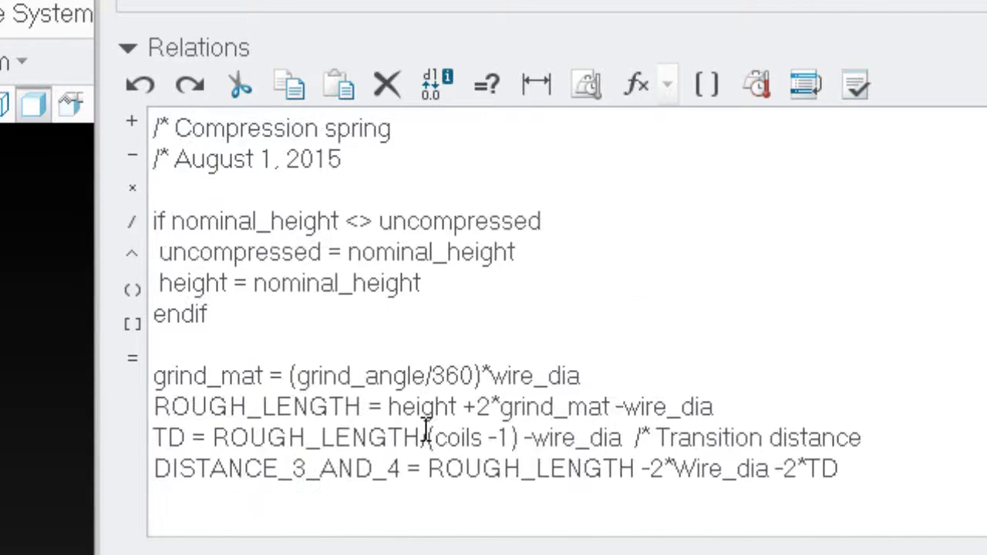
left_click(176, 129)
left_click(158, 128)
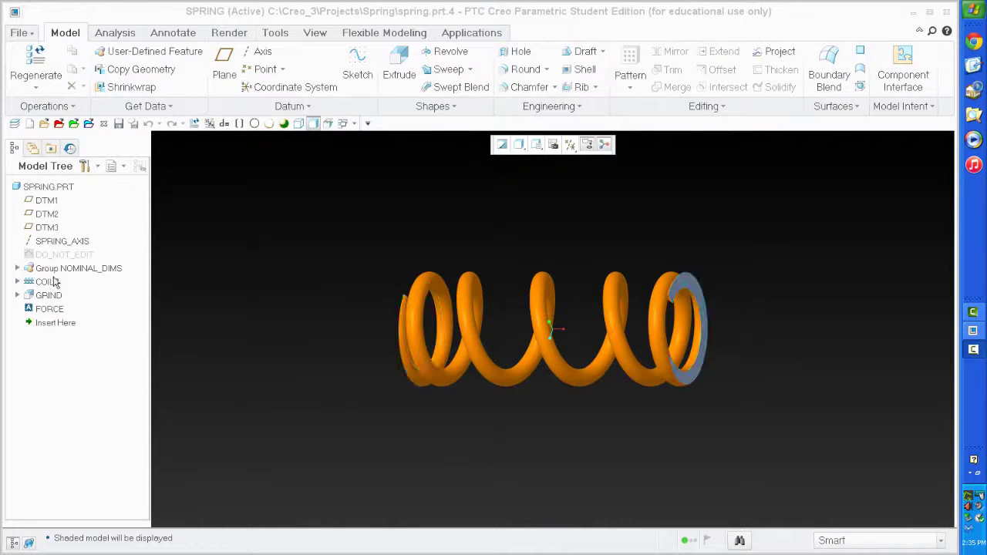
Display the dimensions of the NOMINAL_DIMS group and of the COILS feature, focusing on the pitch points at one end.
right_click(108, 277)
left_click(136, 298)
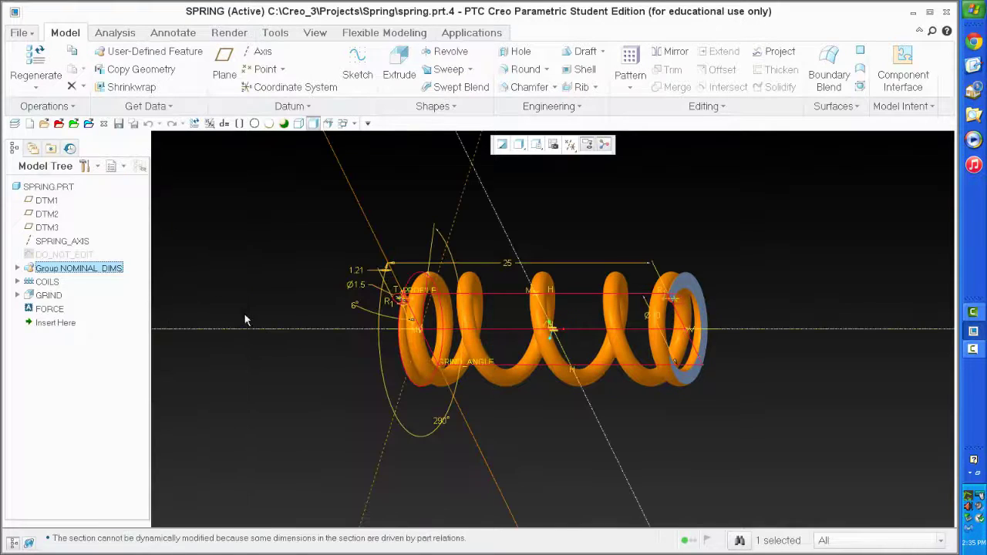
left_click(48, 283)
middle_click_drag(336, 361, 398, 289)
scroll(398, 288, "up", 5)
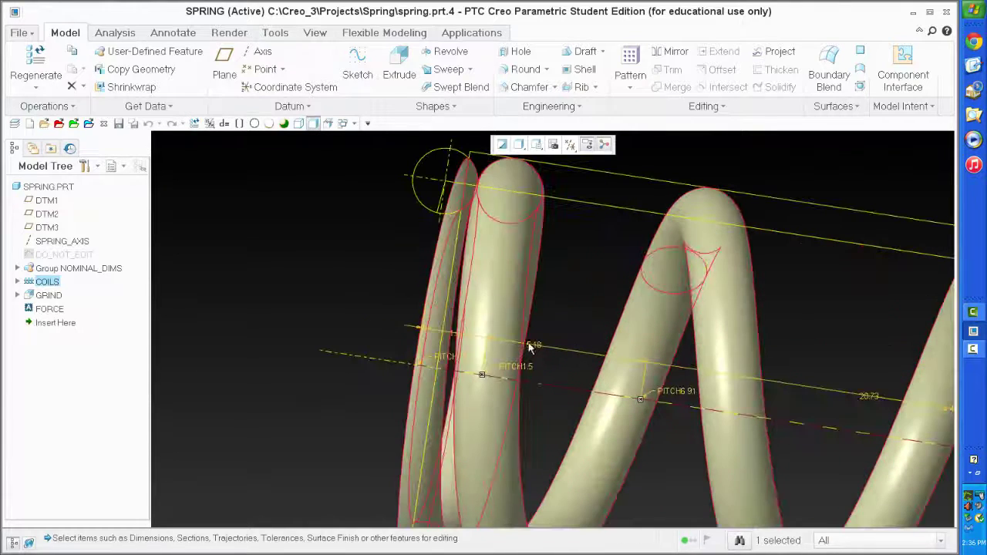
Show the model in No Hidden style and examine the pitch points and distances along the whole spring axis.
left_click(520, 146)
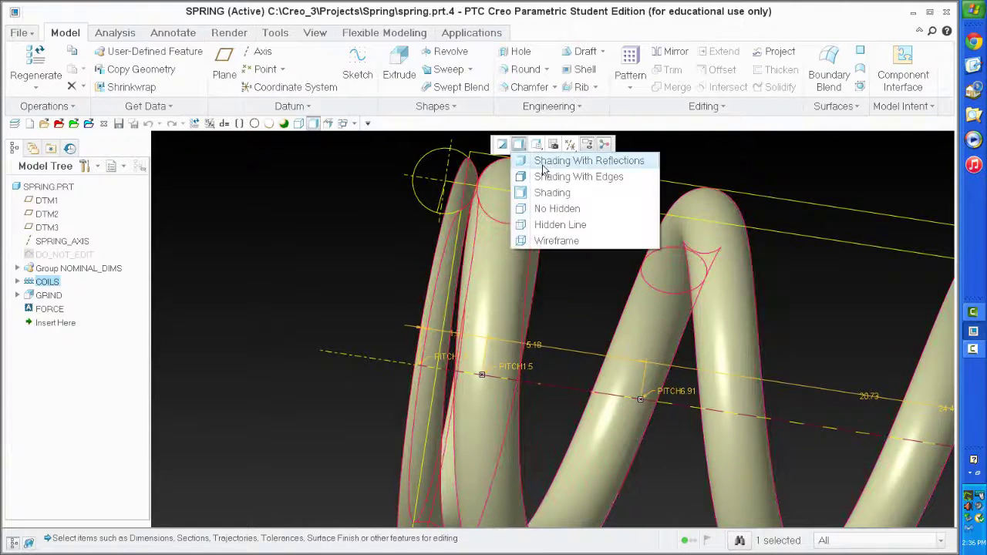
left_click(549, 209)
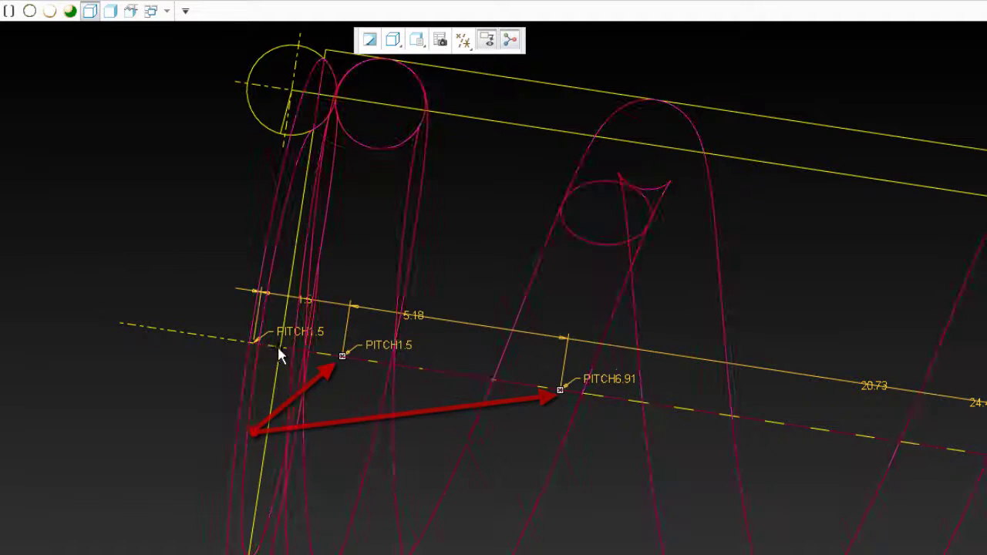
middle_click_drag(388, 392, 239, 263)
scroll(240, 262, "down", 3)
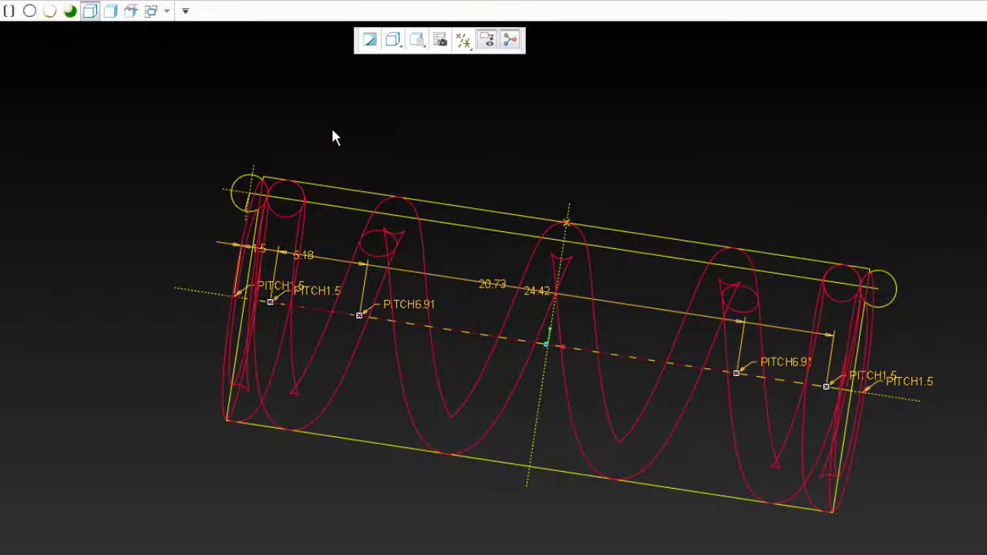
Set the display style to Shading With Edges and repaint the view to clear the shown dimensions.
left_click(394, 40)
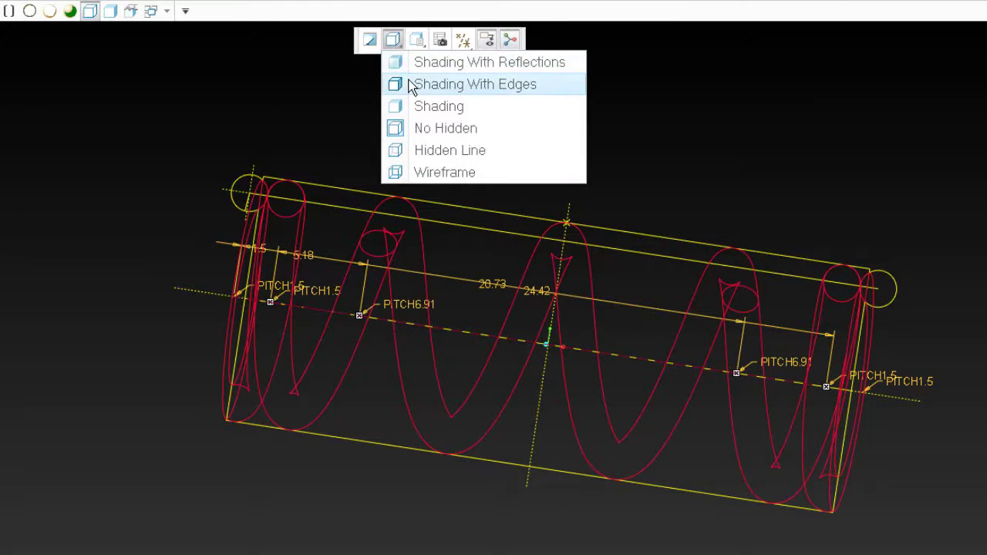
left_click(392, 83)
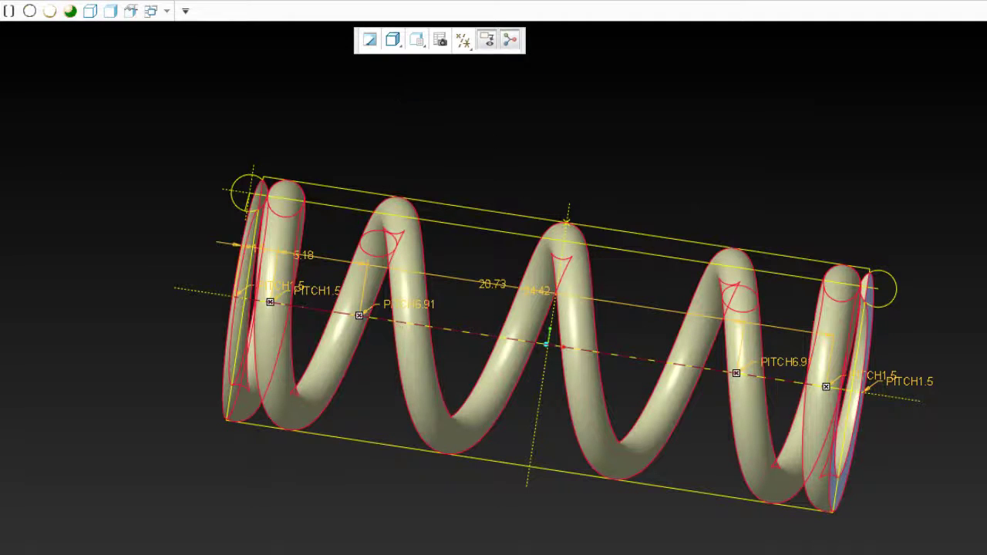
left_click(371, 40)
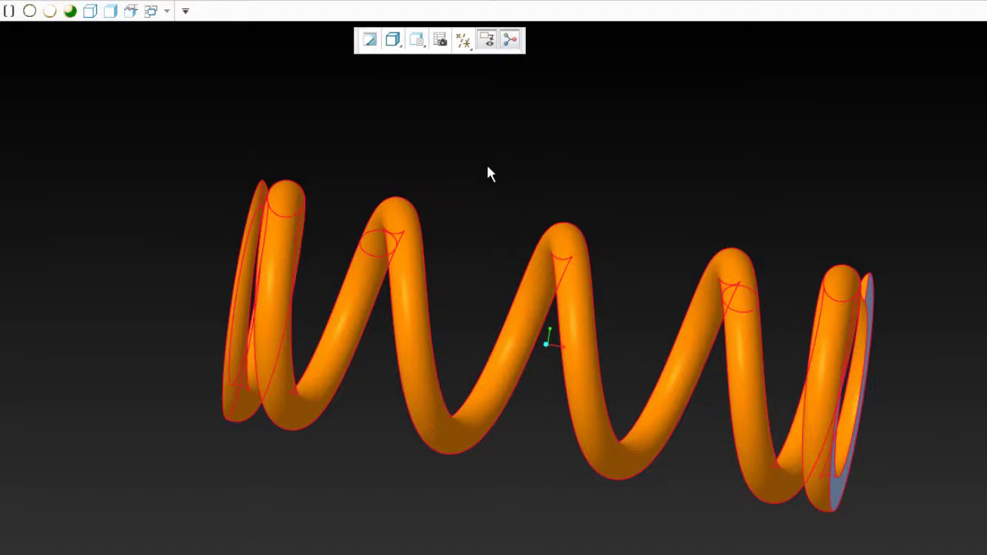
Examine the segment edges along the coils and the ground ends of the spring from several angles.
middle_click_drag(501, 165, 463, 189)
scroll(344, 166, "up", 3)
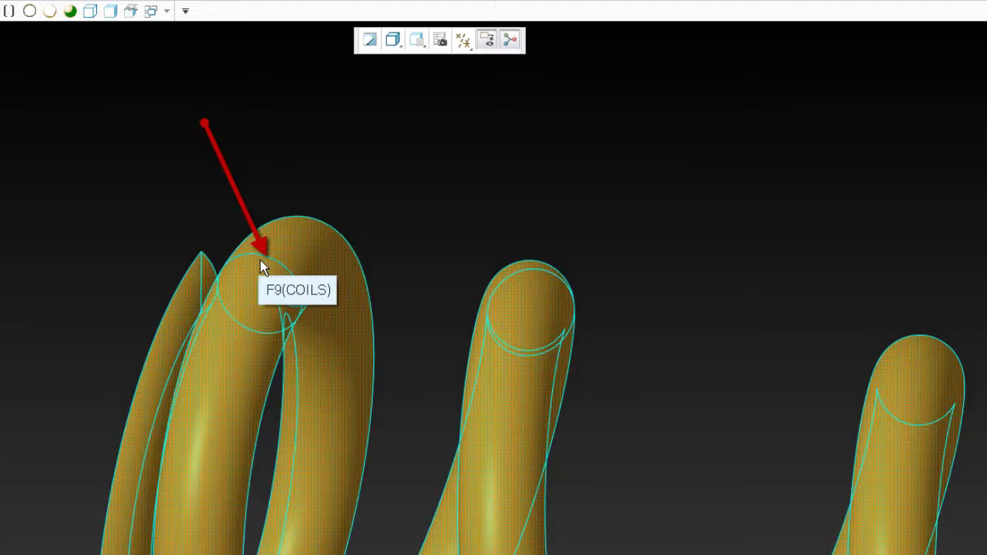
scroll(477, 225, "down", 5)
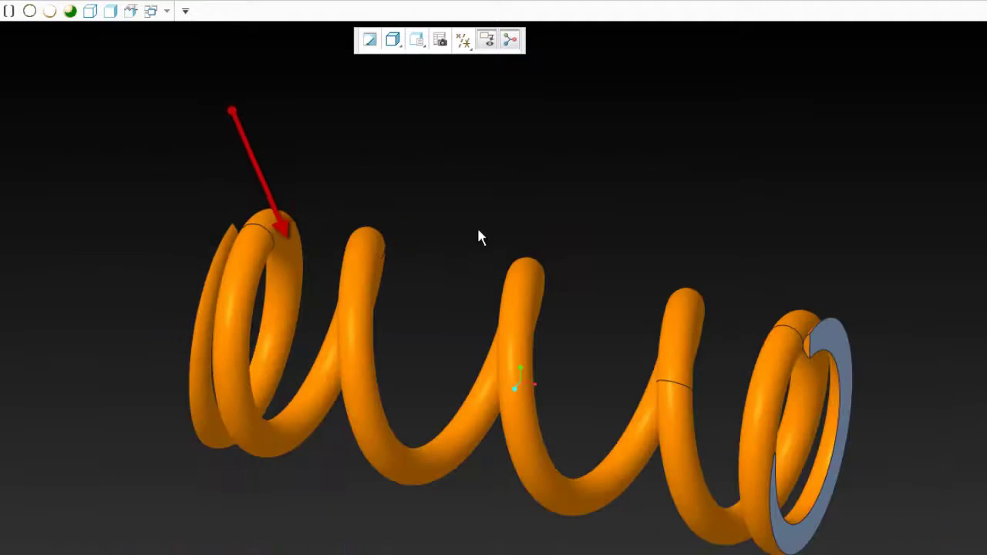
middle_click_drag(481, 237, 453, 287)
scroll(419, 221, "up", 4)
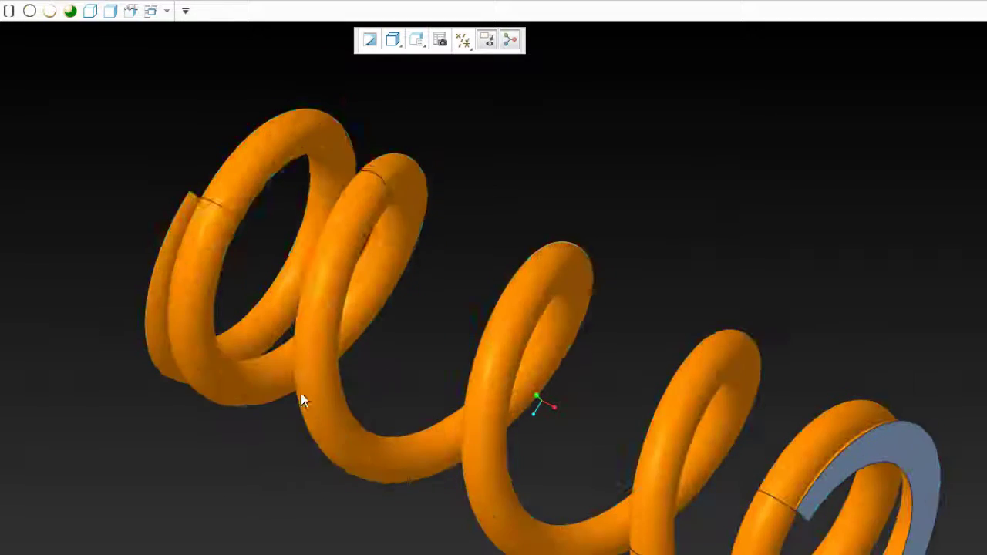
middle_click_drag(302, 397, 435, 278)
scroll(424, 259, "down", 3)
scroll(230, 303, "up", 5)
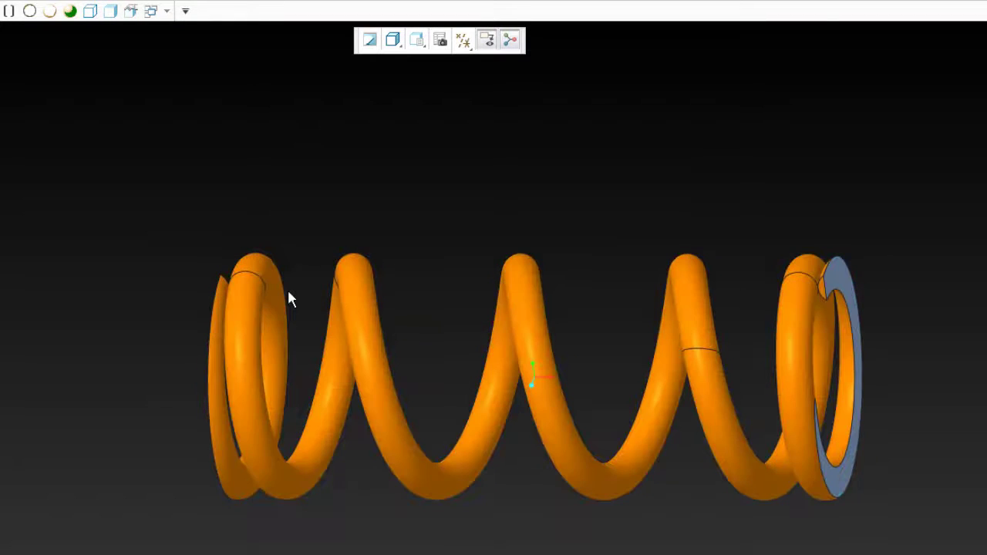
scroll(270, 207, "down", 4)
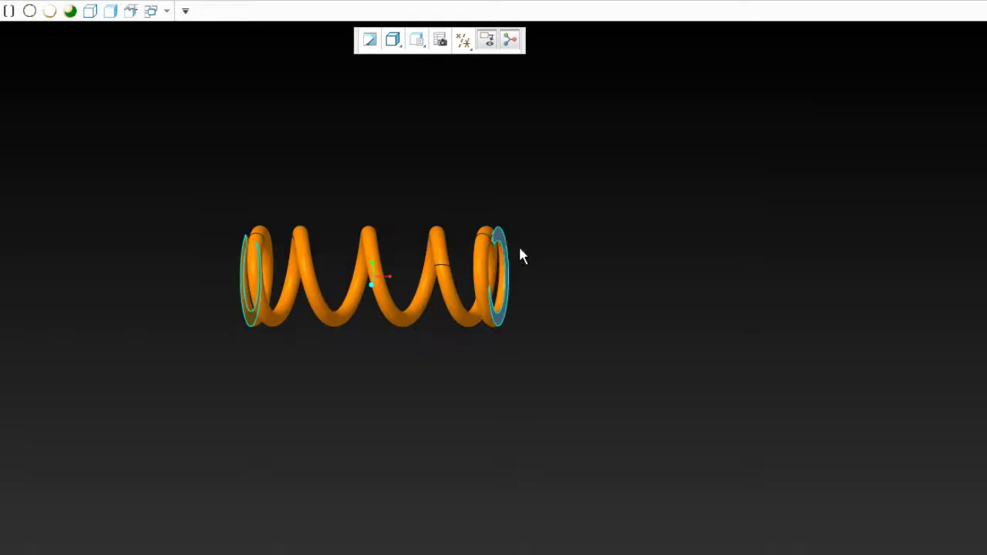
middle_click_drag(520, 254, 496, 242)
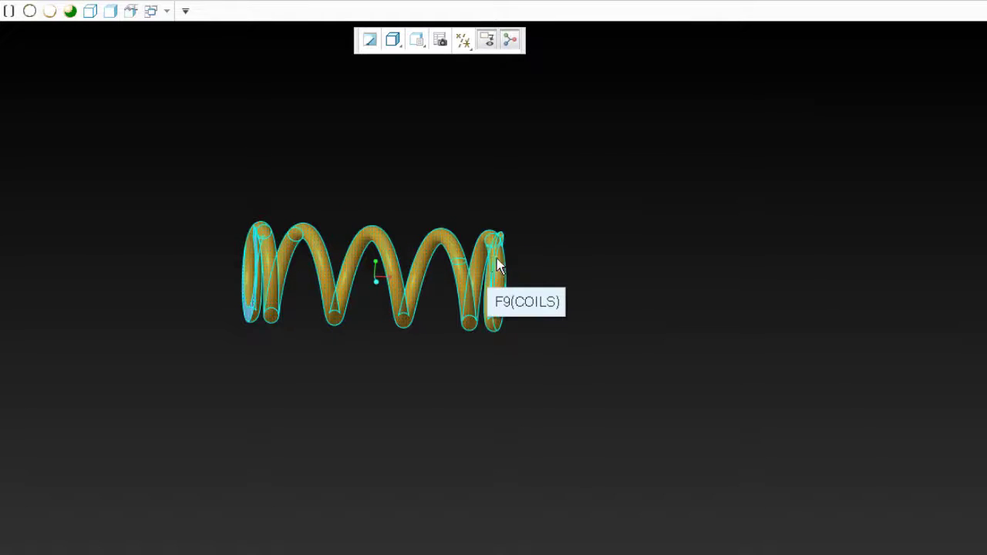
middle_click_drag(611, 286, 591, 263)
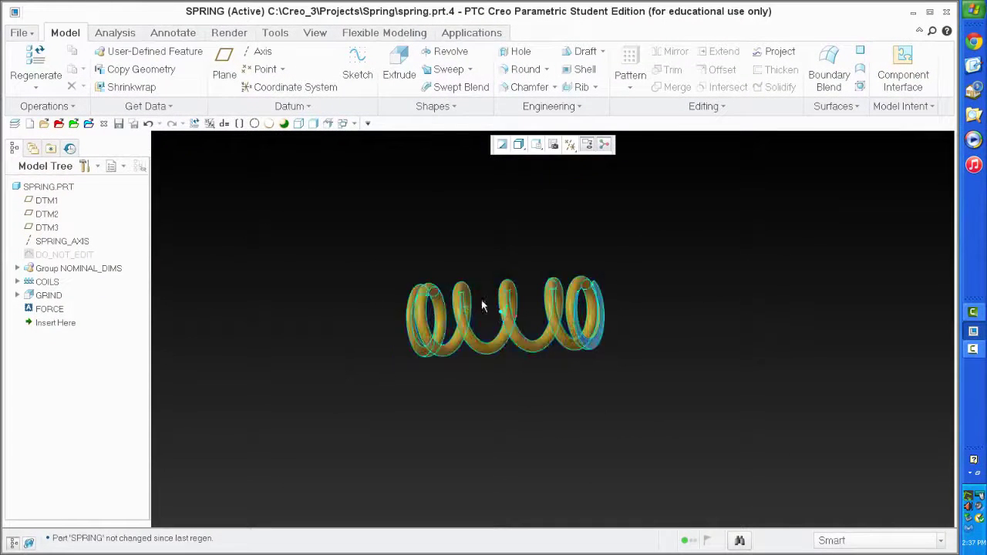
scroll(463, 311, "up", 2)
scroll(369, 388, "down", 3)
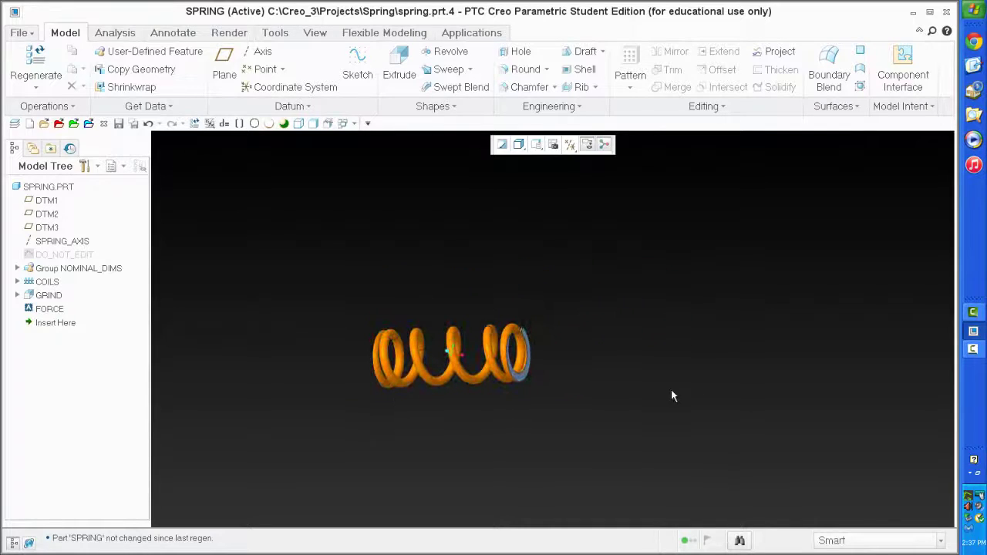
Display the dimensions of the NOMINAL_DIMS group and set the spring's overall length to 220.
right_click(98, 269)
left_click(126, 293)
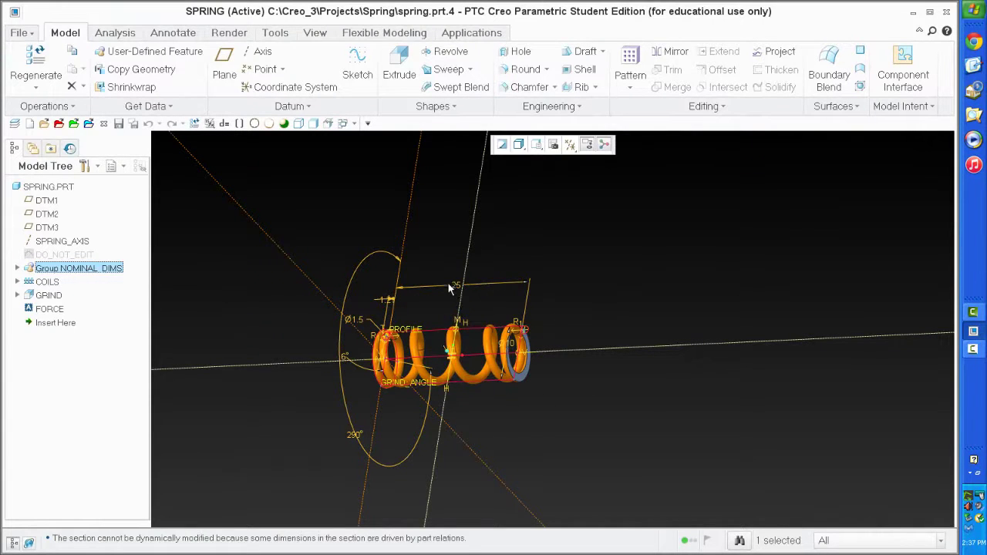
double_click(456, 289)
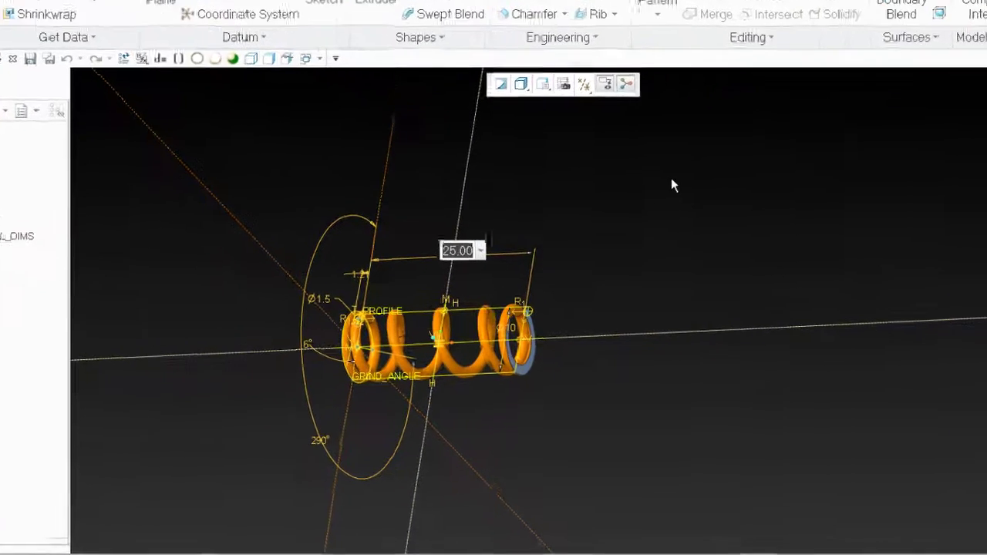
type("220")
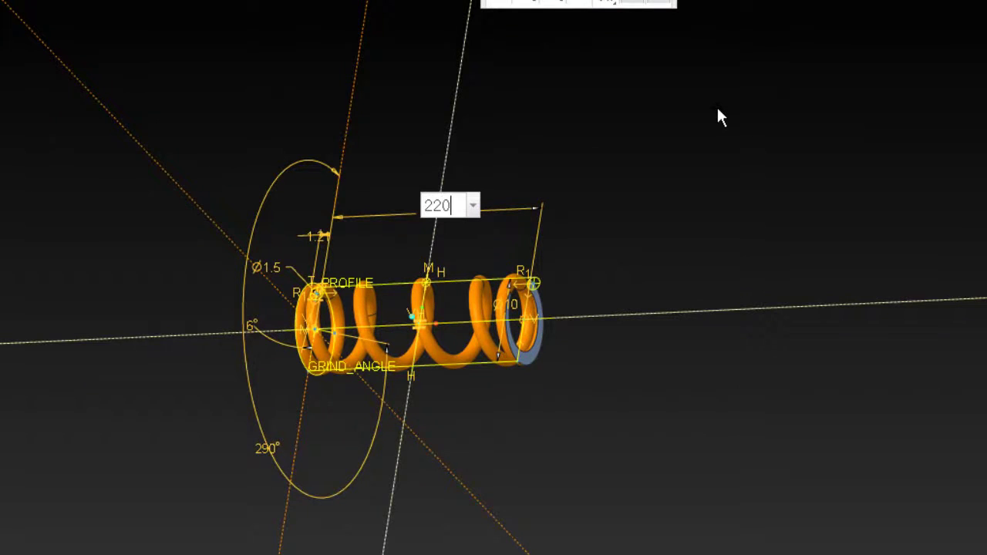
key("Return")
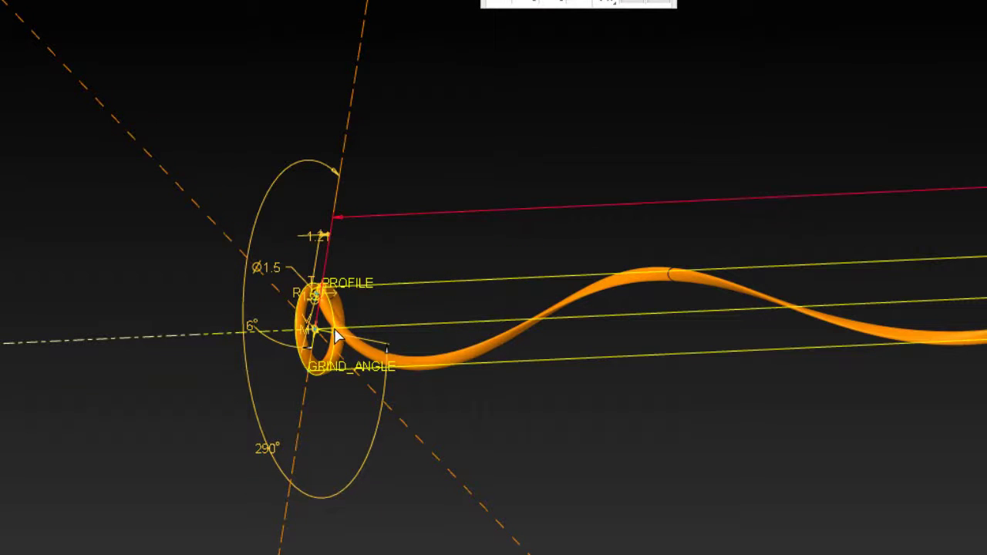
Set the wire diameter to 0.5 and the 6° coil-count dimension to 38.
double_click(278, 276)
key("BackSpace")
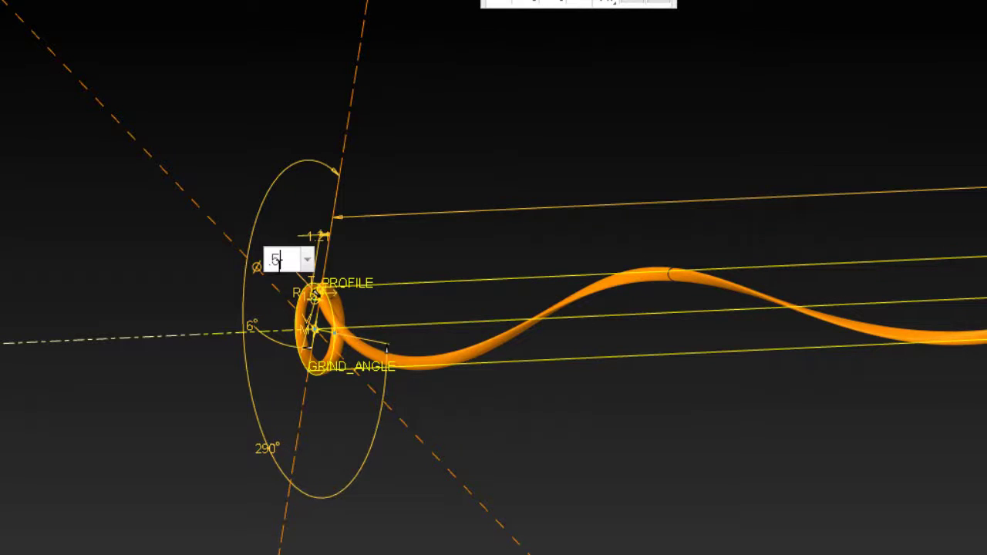
key("Return")
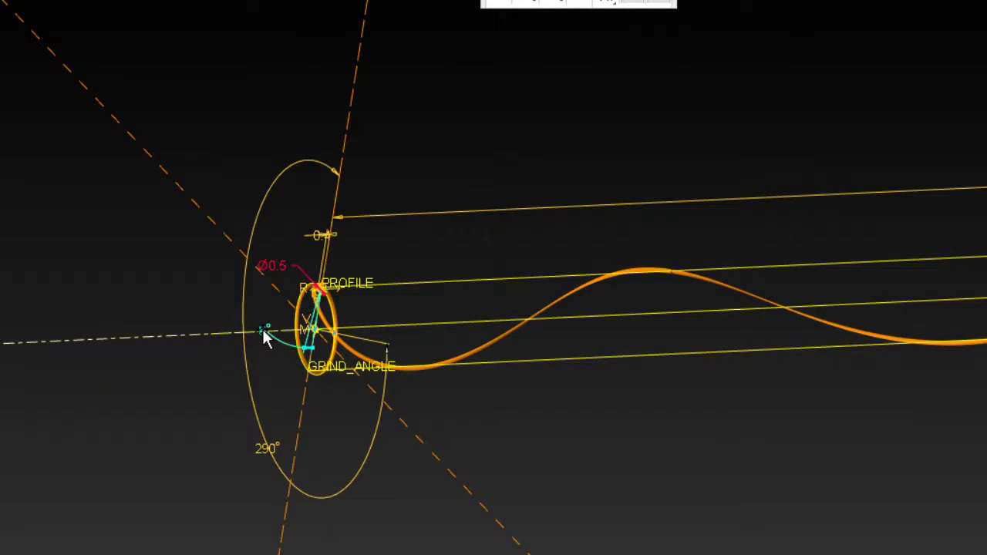
double_click(265, 339)
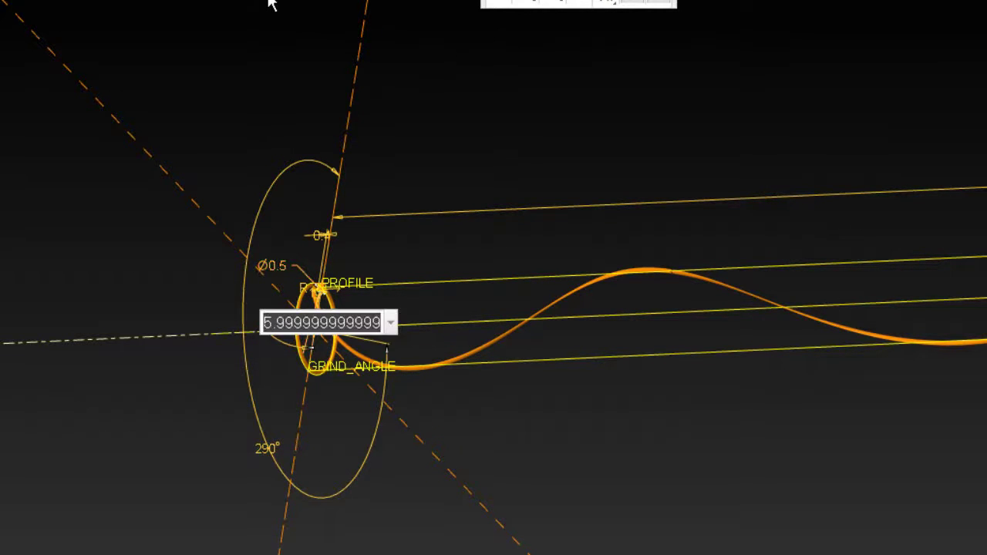
type("38")
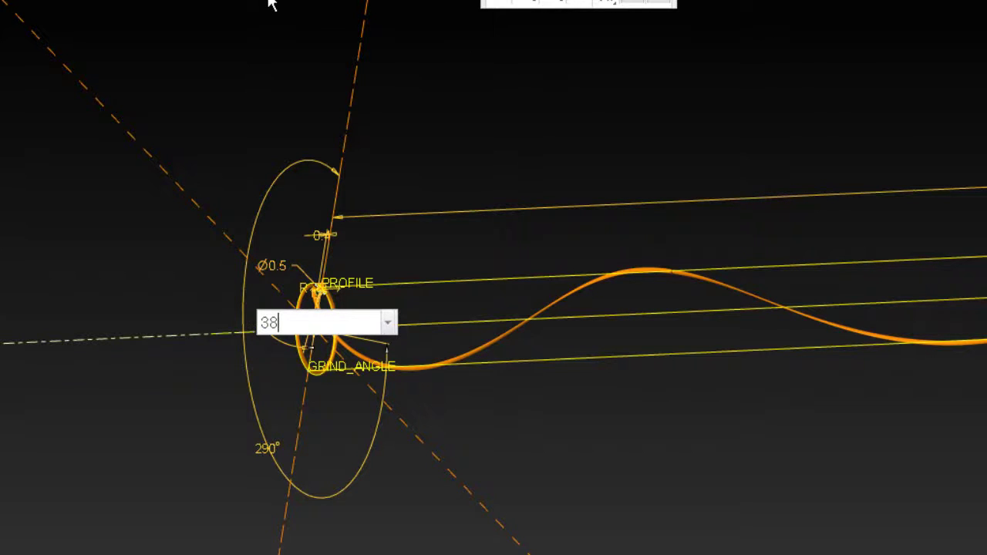
key("Return")
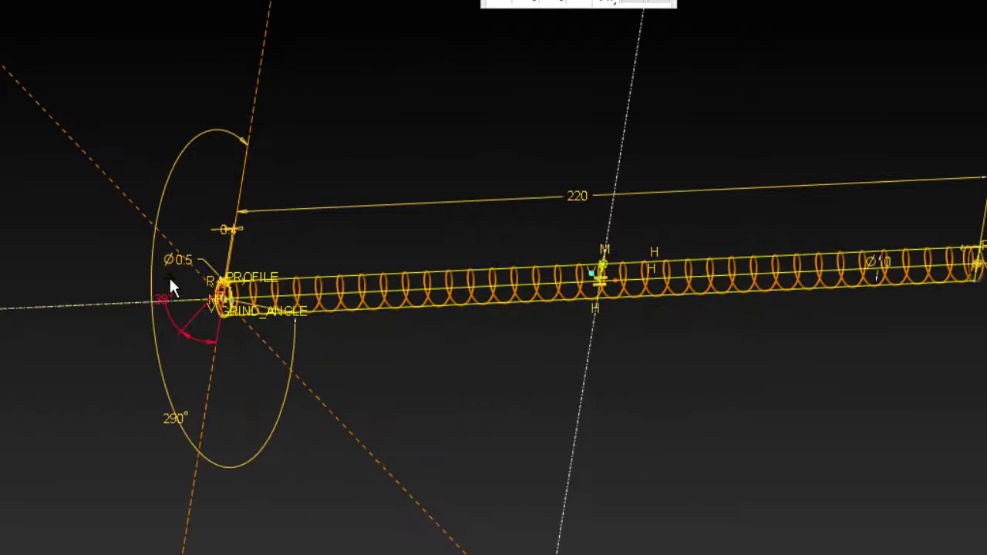
Set the spring's coil diameter to 8 and clear the displayed dimensions.
scroll(876, 300, "up", 3)
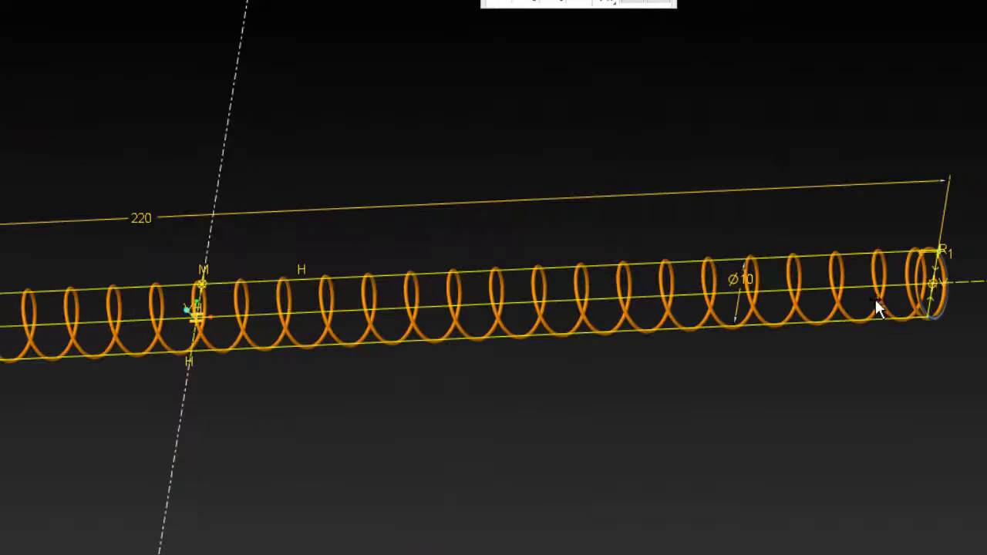
double_click(752, 279)
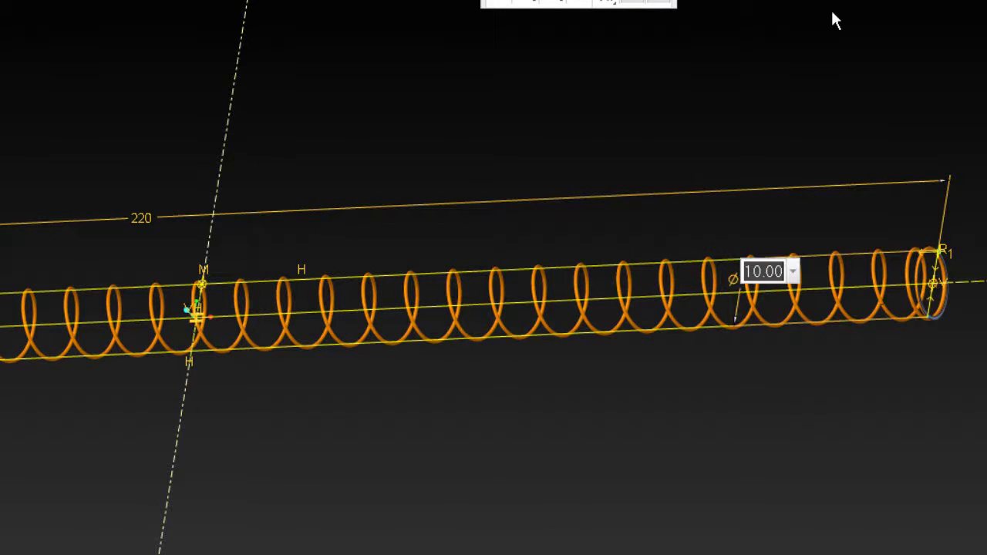
type("8")
key("Return")
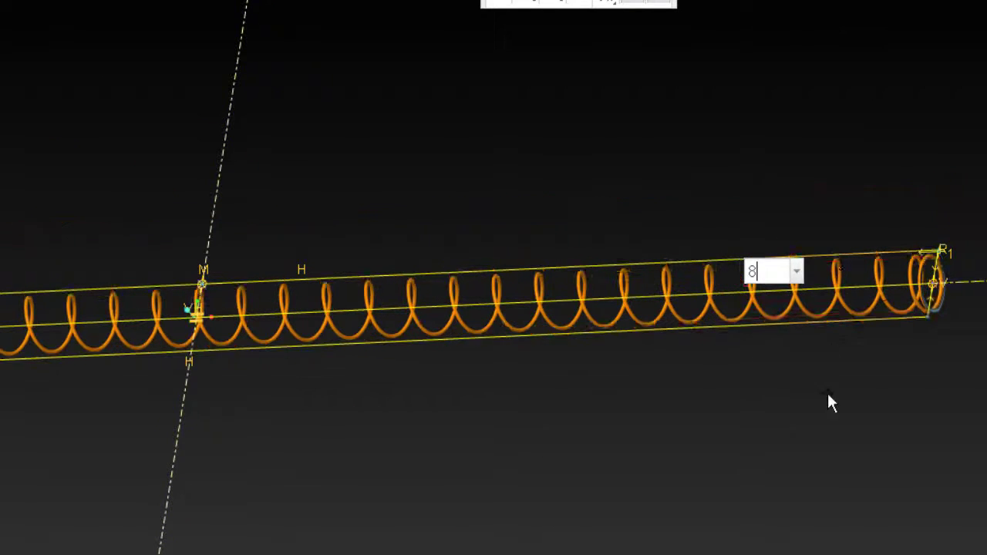
scroll(926, 293, "down", 1)
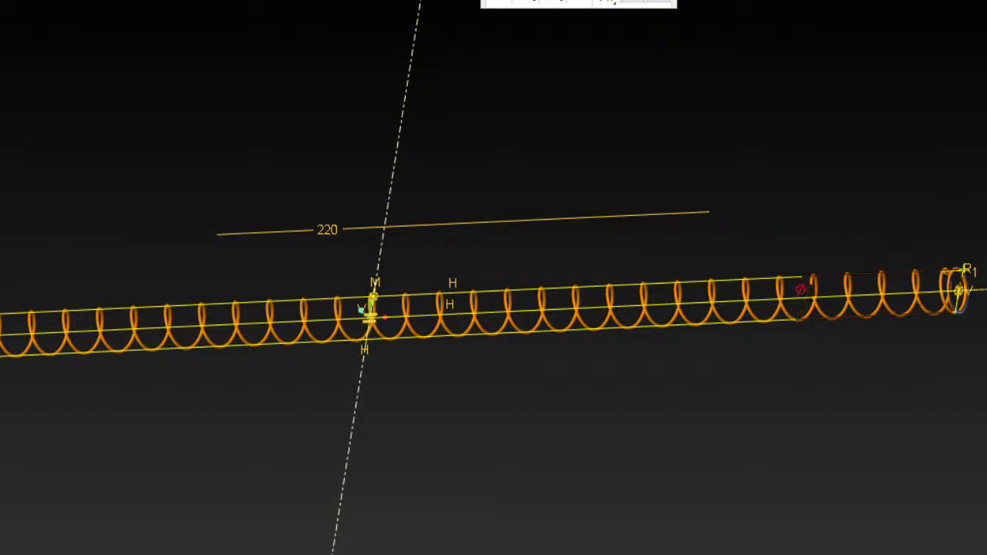
key("Return")
scroll(711, 301, "down", 2)
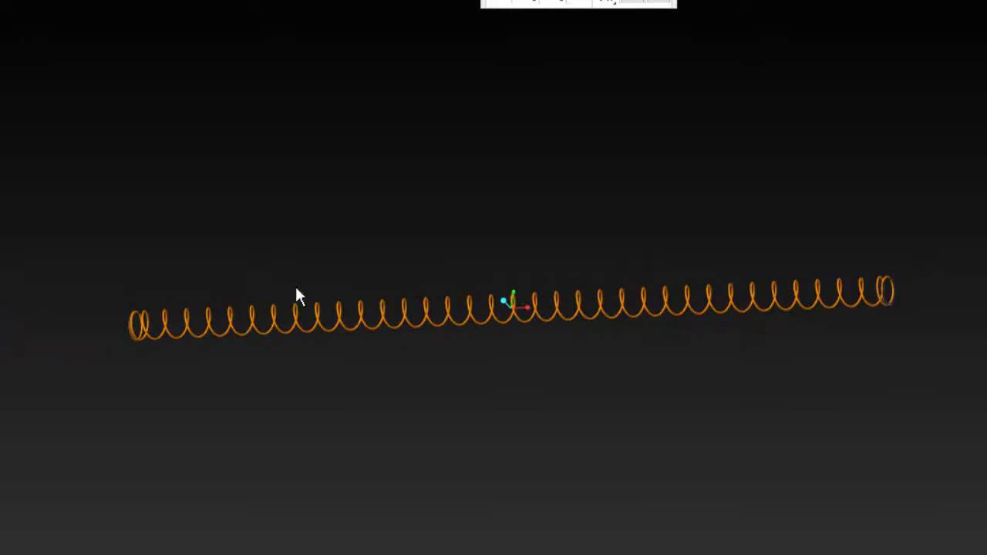
Examine the segment edges and the pitch transition at the closed end of the lengthened spring from several angles.
scroll(151, 373, "up", 3)
middle_click_drag(239, 443, 408, 388)
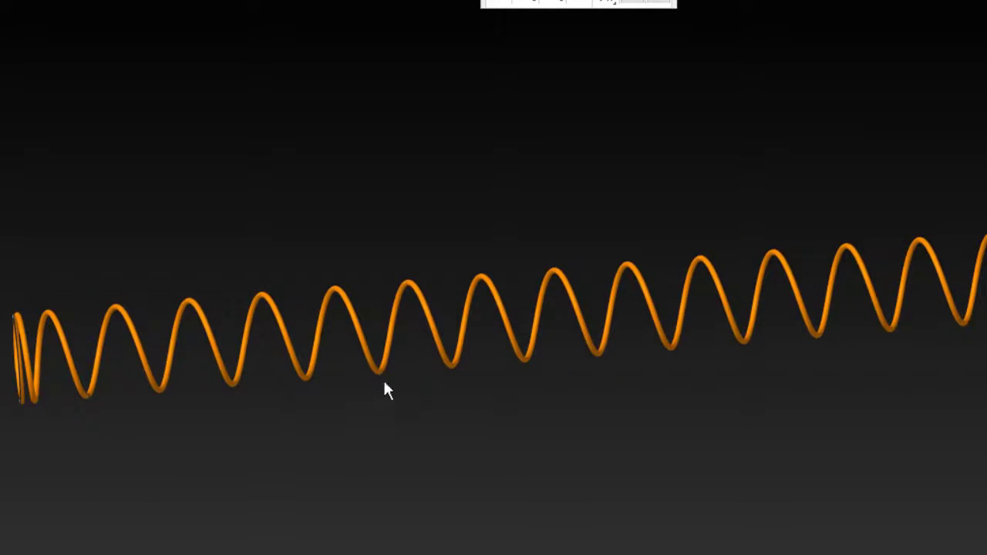
scroll(347, 378, "down", 3)
scroll(189, 385, "up", 3)
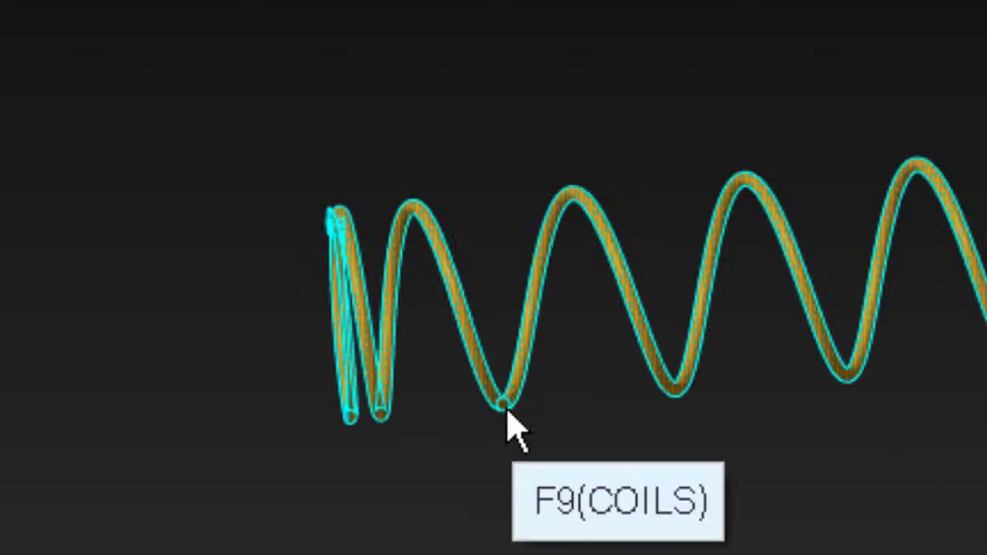
middle_click_drag(601, 423, 525, 326)
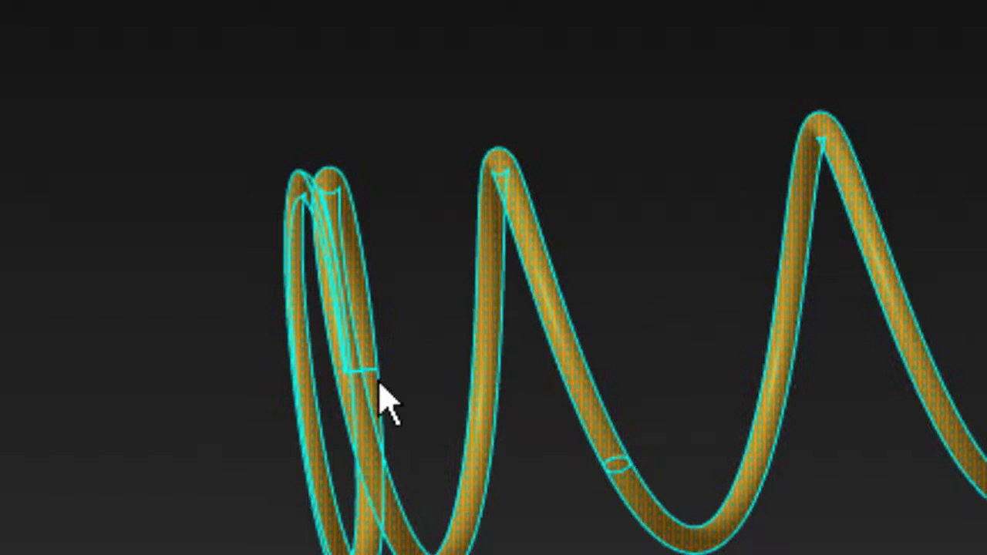
middle_click_drag(660, 219, 441, 379)
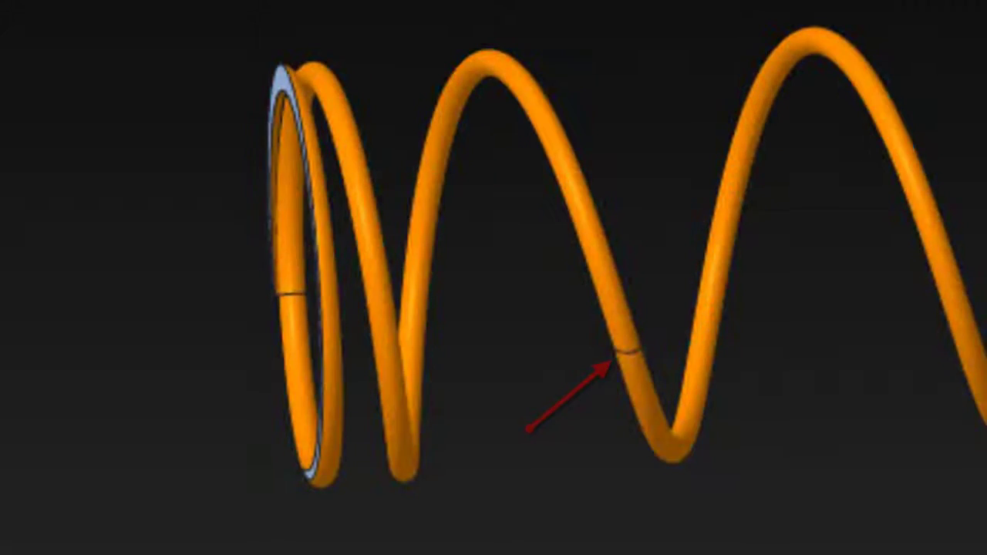
scroll(502, 458, "down", 3)
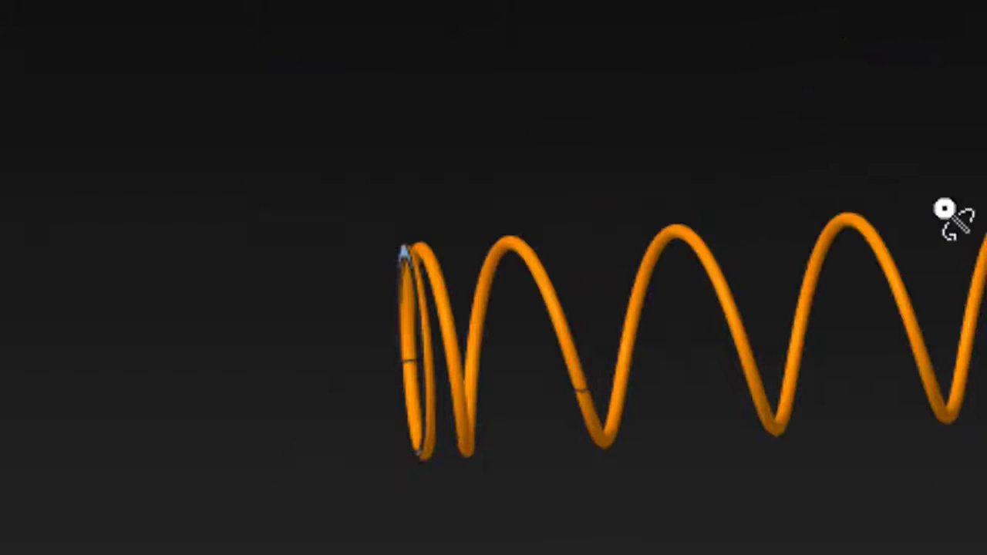
middle_click_drag(952, 221, 653, 300)
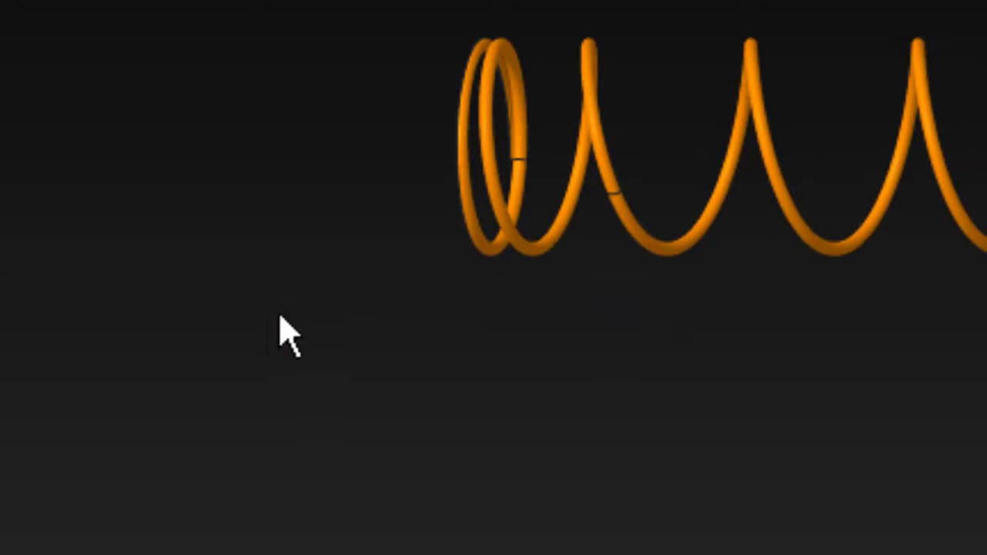
scroll(280, 331, "down", 3)
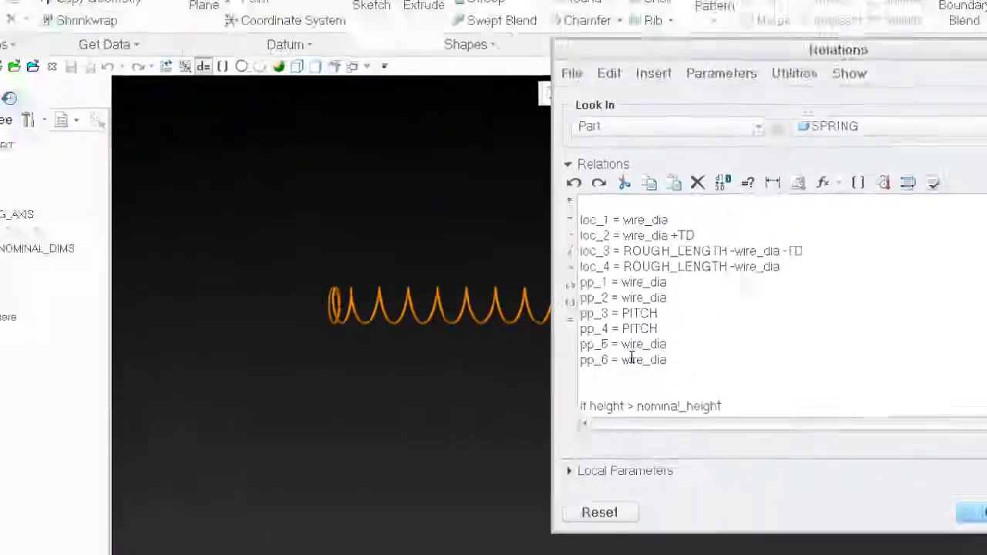
In the part relations, set TD to wire_dia, comment out its ROUGH_LENGTH/(coils -1) -wire_dia expression with /*, and regenerate.
scroll(557, 370, "up", 5)
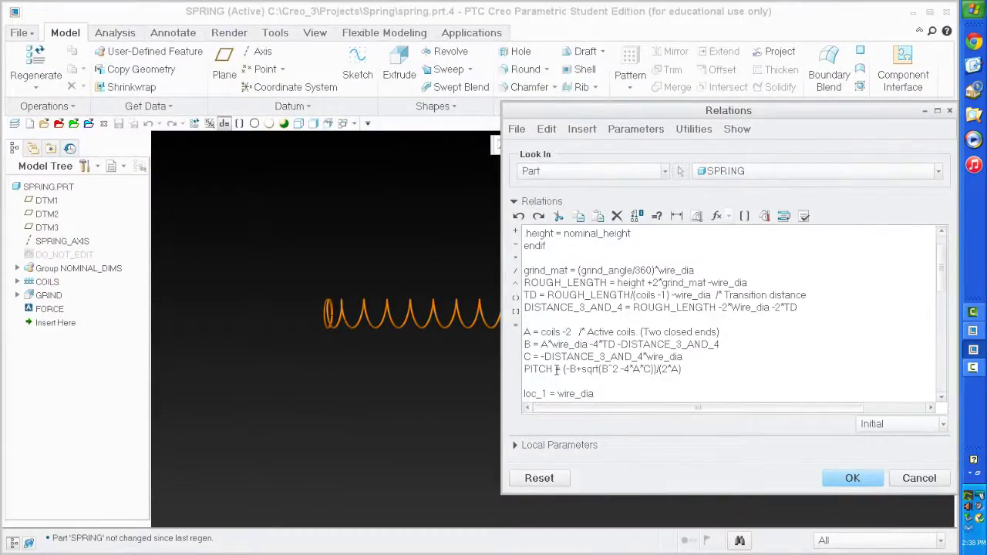
scroll(557, 370, "up", 1)
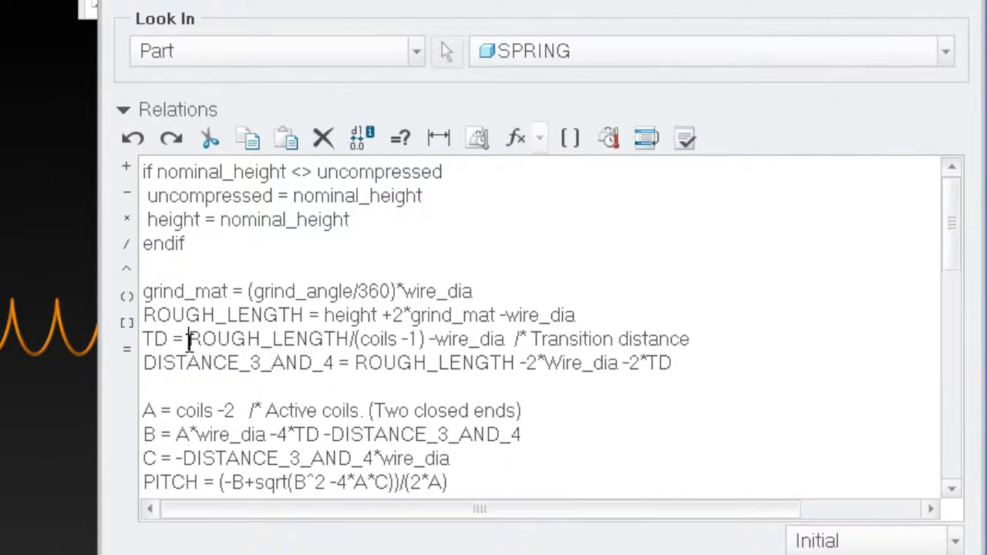
type("wire_")
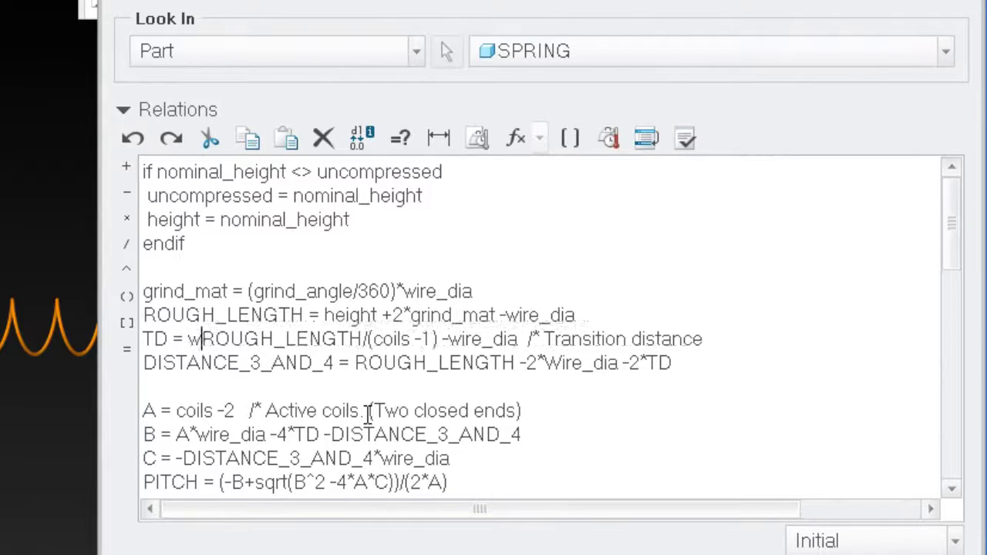
type("d")
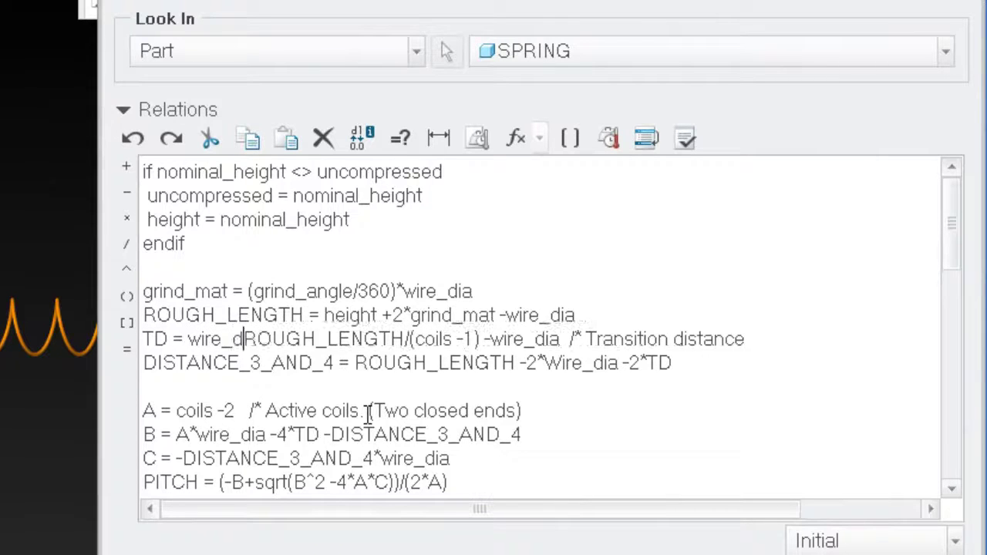
type("ia ")
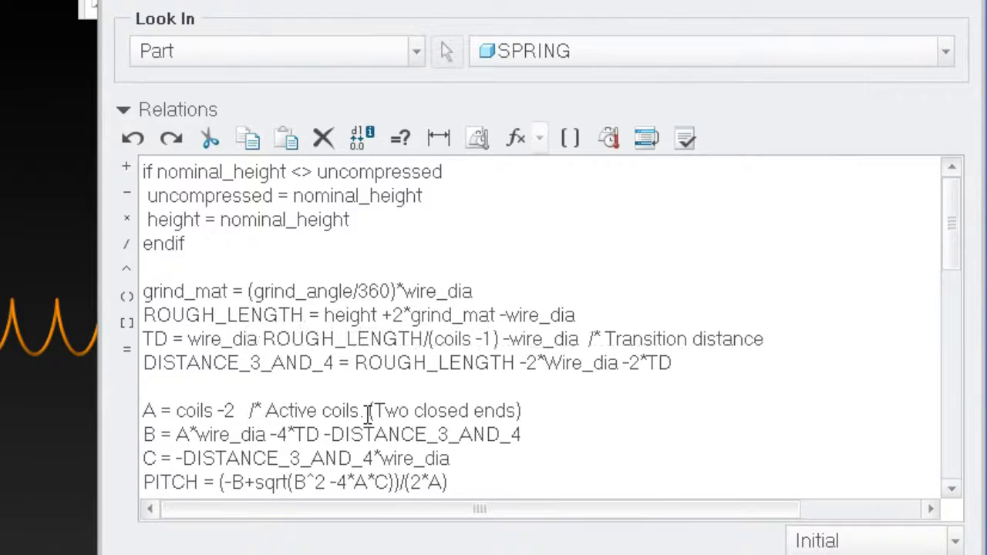
type("/*")
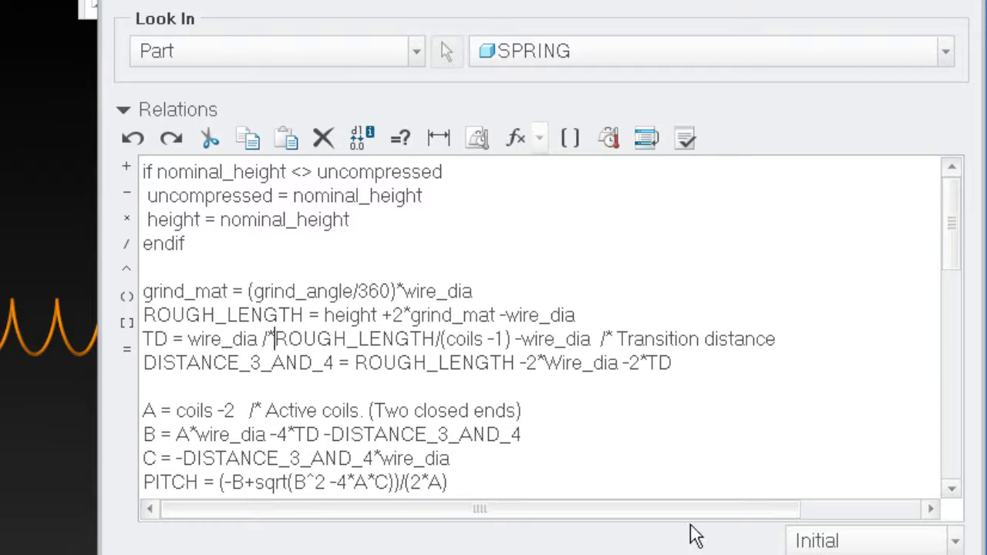
scroll(540, 324, "down", 3)
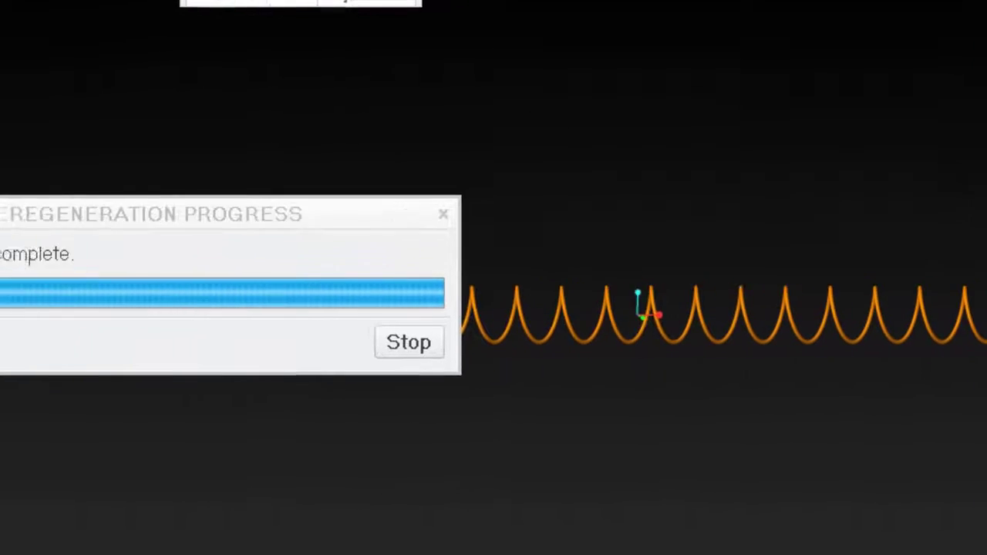
Examine the transition edges, closed coils and ground faces at both ends of the regenerated spring.
scroll(154, 254, "up", 5)
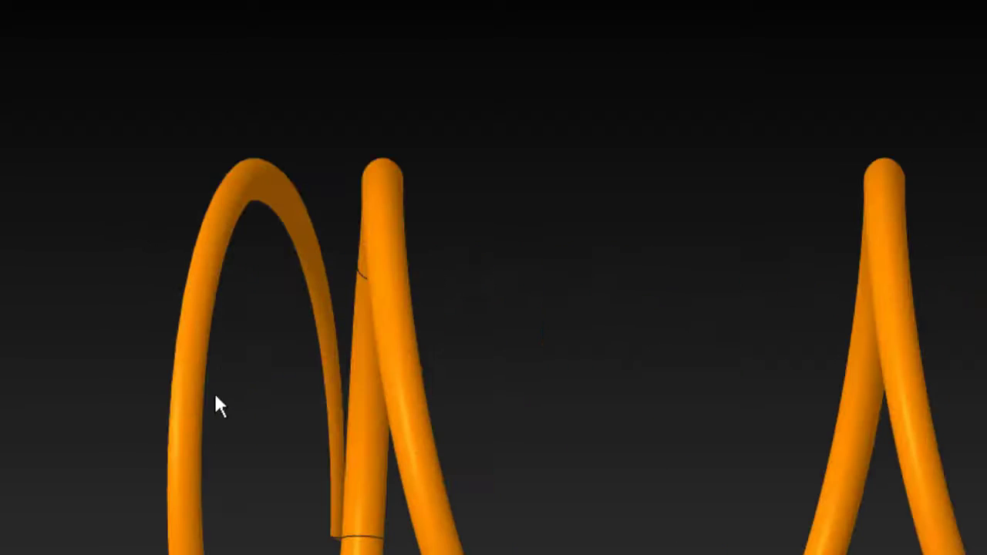
scroll(214, 404, "down", 3)
middle_click_drag(285, 324, 211, 450)
scroll(212, 436, "up", 2)
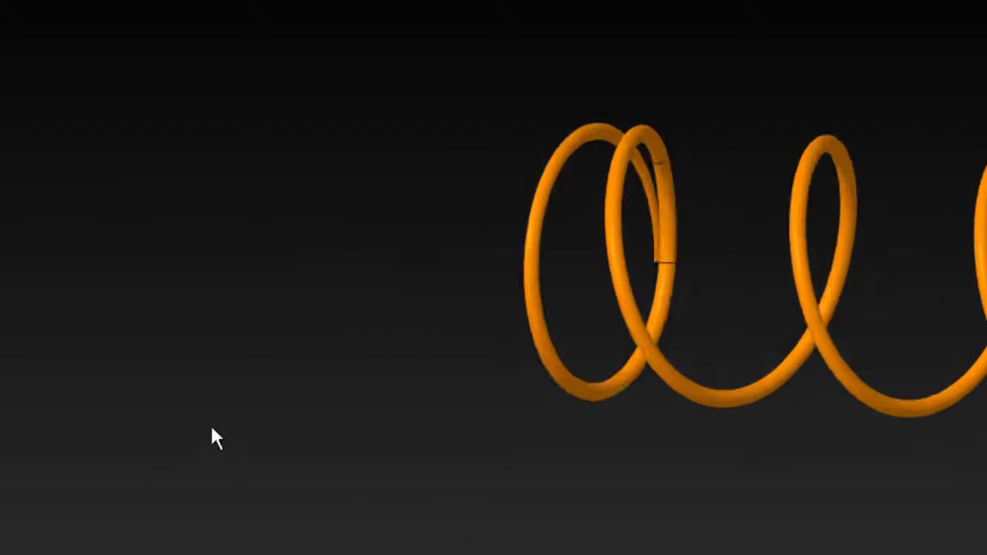
scroll(771, 385, "down", 5)
middle_click_drag(771, 386, 694, 288)
scroll(609, 512, "up", 6)
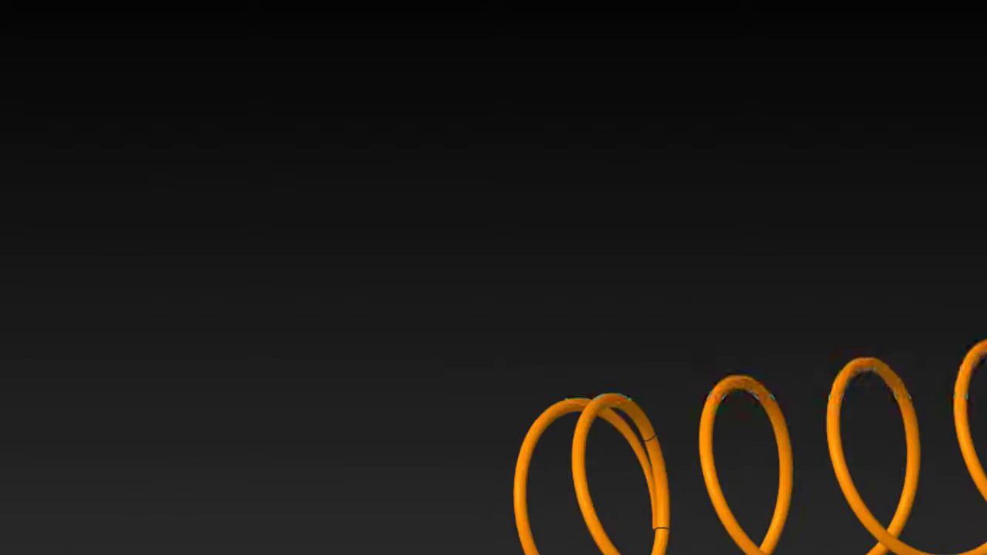
scroll(319, 331, "down", 6)
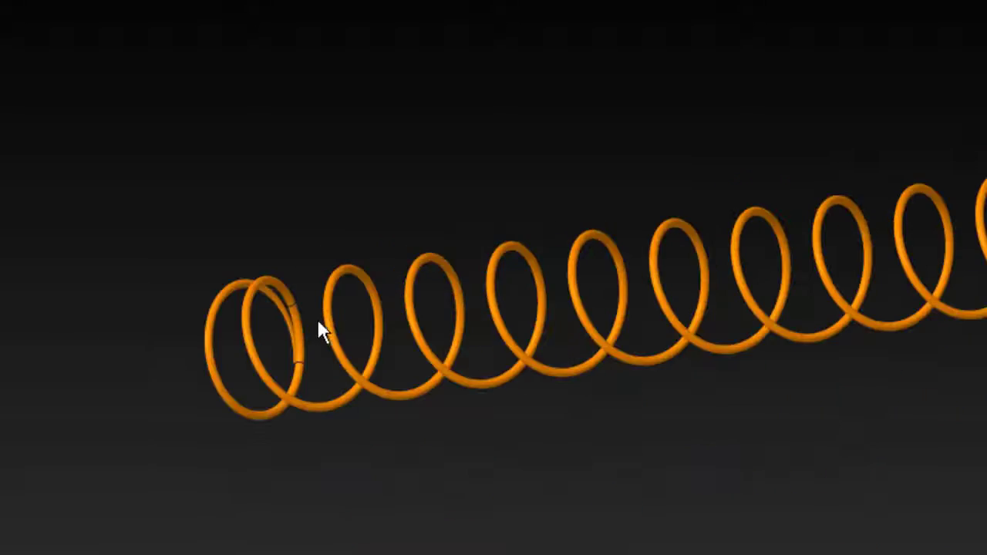
scroll(848, 437, "down", 3)
scroll(887, 332, "up", 10)
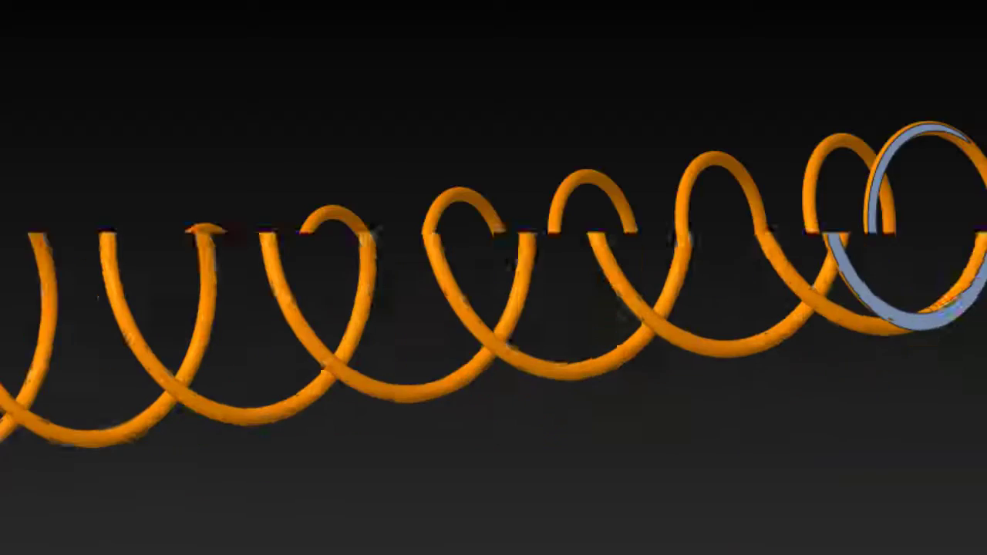
scroll(722, 388, "down", 10)
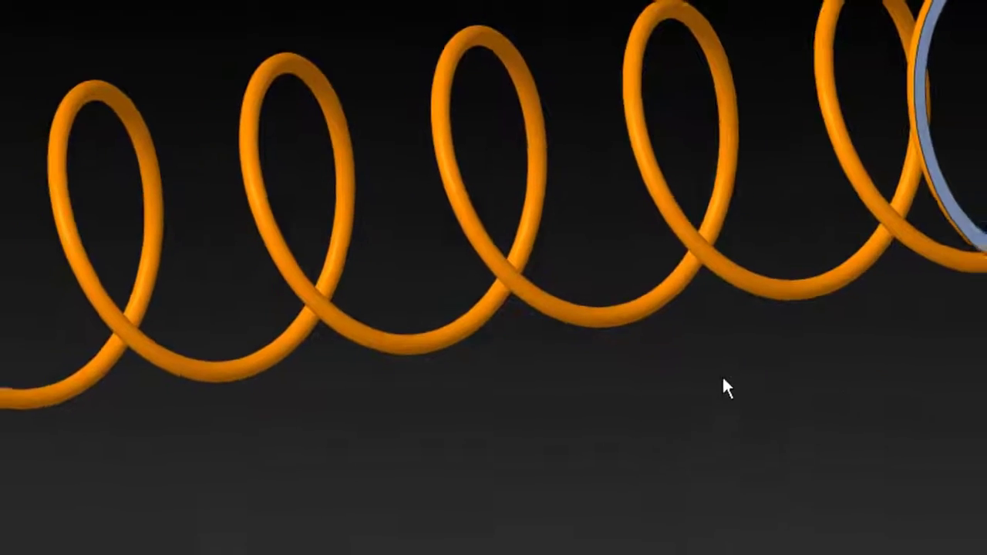
middle_click_drag(776, 347, 912, 322)
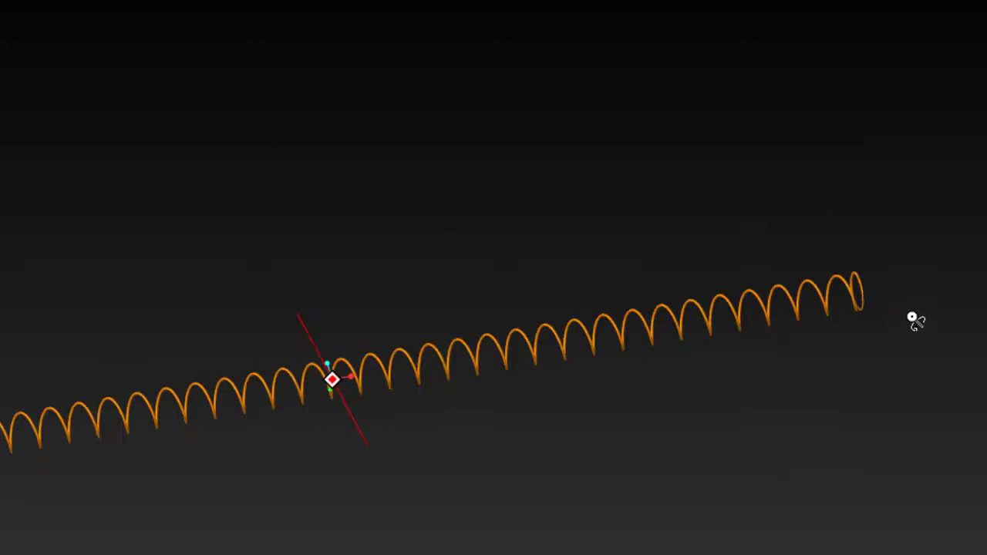
Show the spring's nominal dimensions and set the number of coils to 28.
scroll(910, 309, "up", 5)
scroll(914, 305, "down", 8)
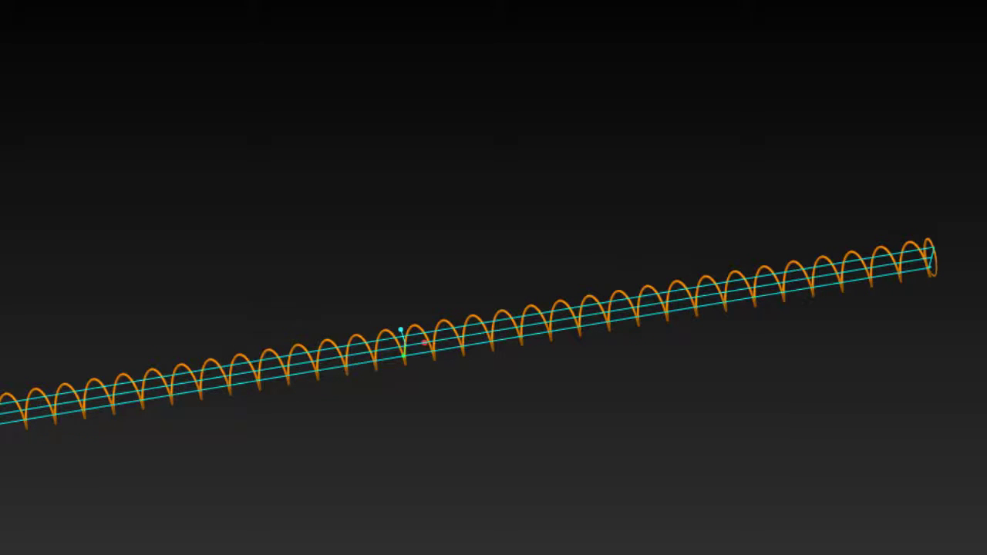
scroll(761, 259, "down", 2)
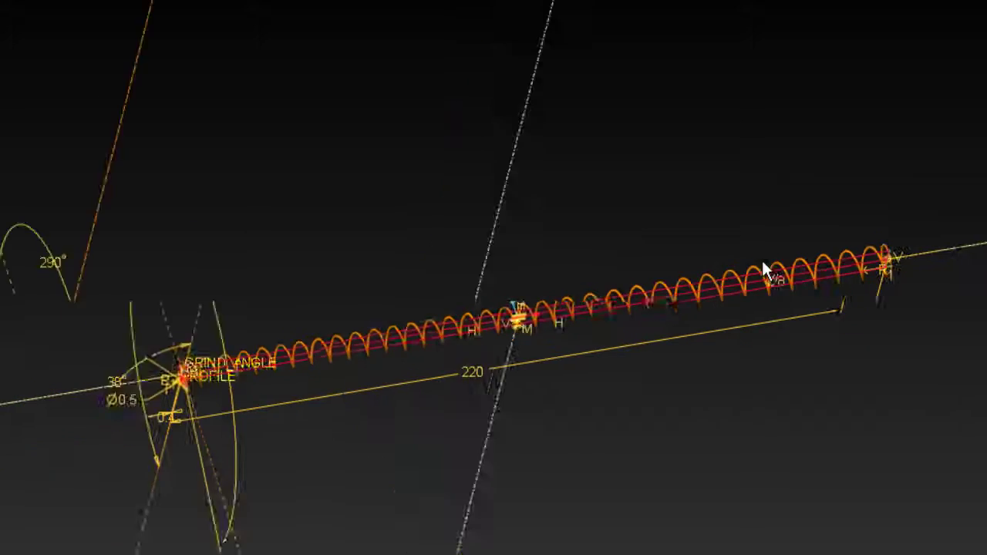
middle_click_drag(762, 258, 366, 337)
scroll(429, 341, "up", 4)
scroll(358, 362, "up", 5)
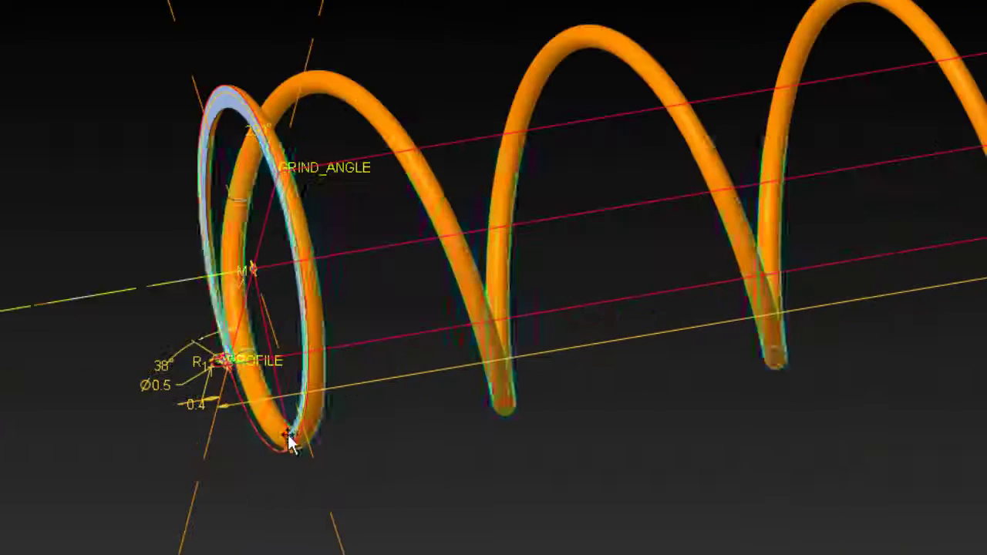
double_click(164, 364)
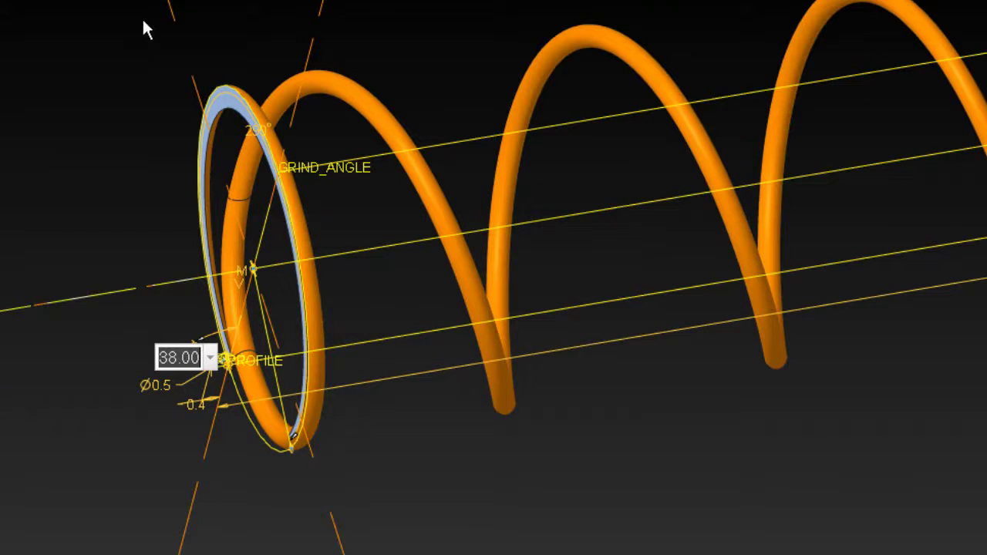
type("28")
key("Return")
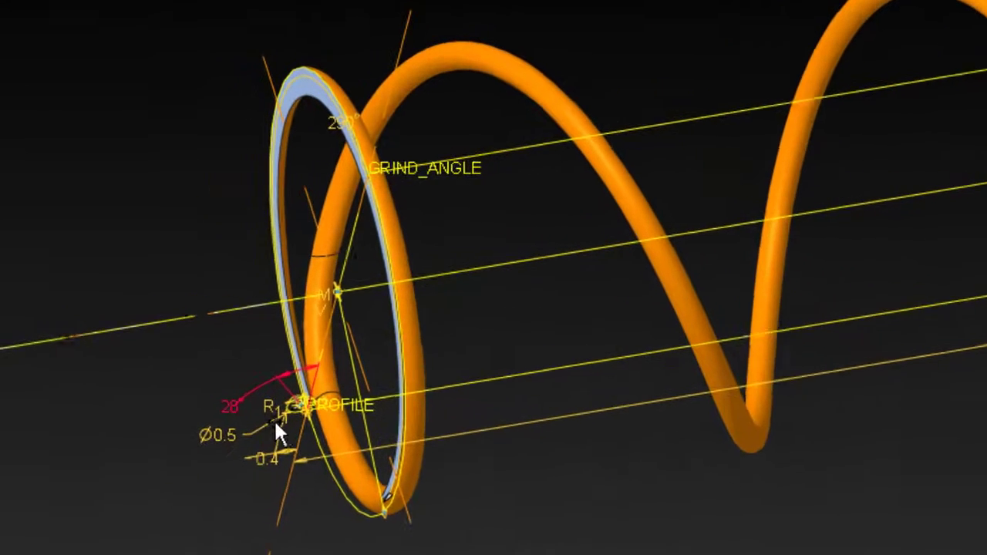
Reduce the spring's number of coils to 20.
double_click(256, 420)
type("20")
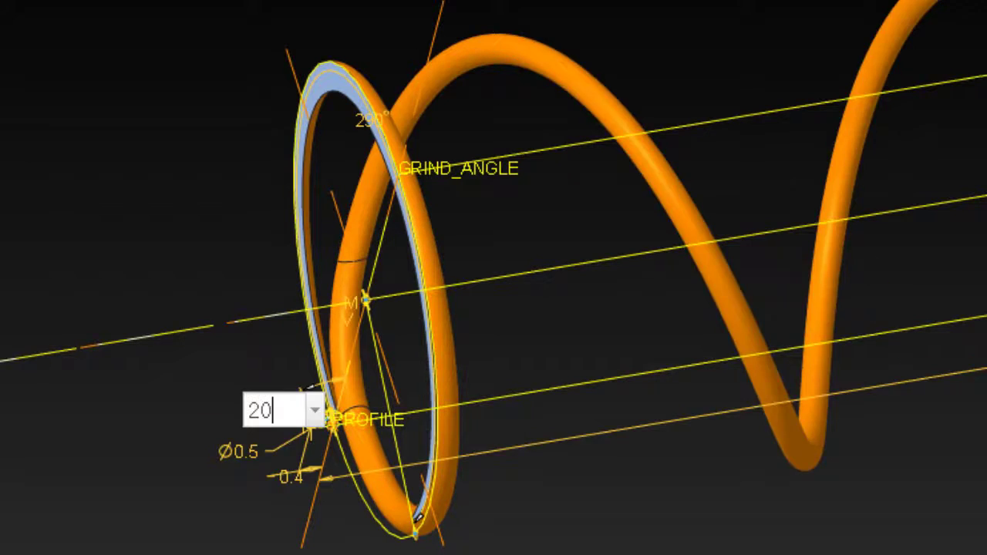
key("Return")
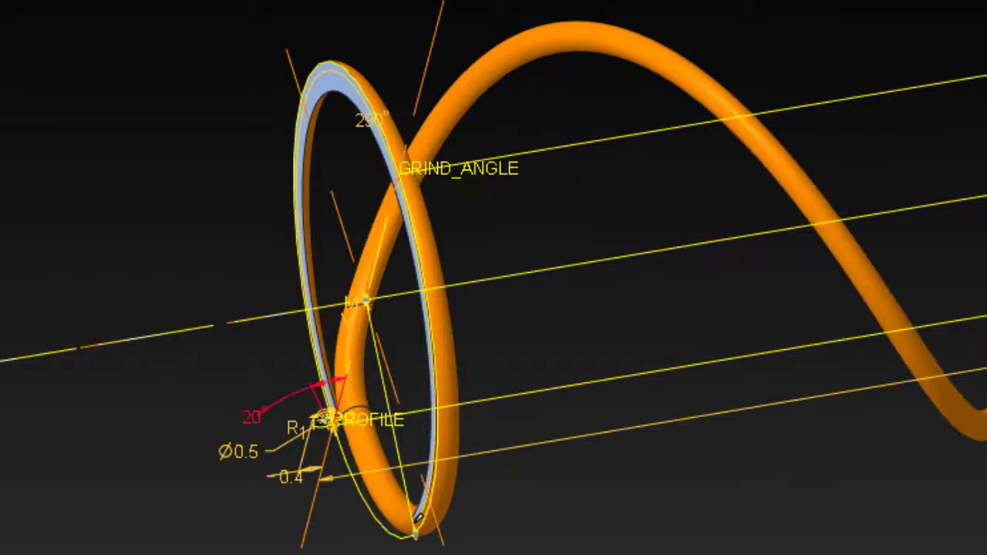
Regenerate the model and examine the pitch transition between the closed end coil and the stretched active coils.
middle_click_drag(584, 262, 437, 260)
scroll(378, 326, "down", 5)
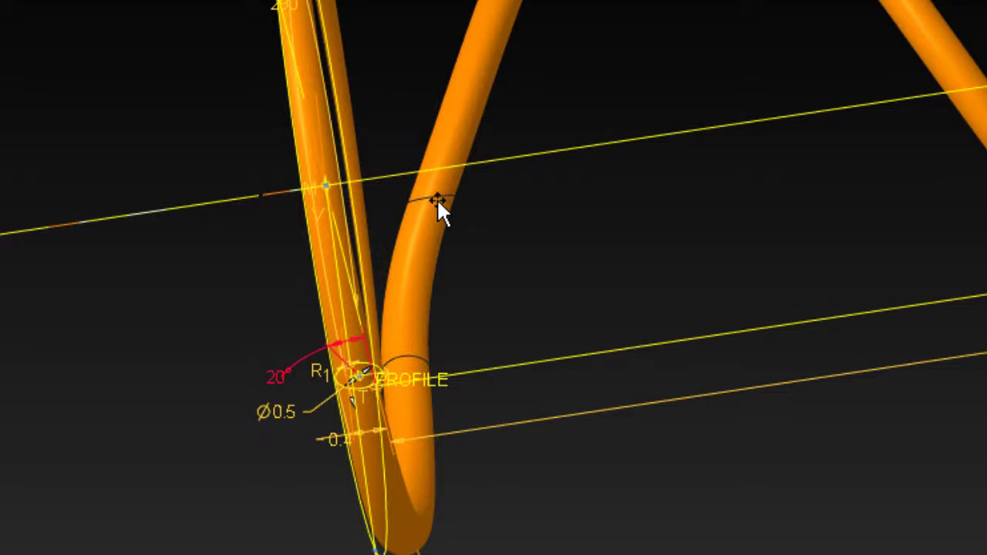
scroll(426, 243, "up", 1)
scroll(291, 371, "up", 5)
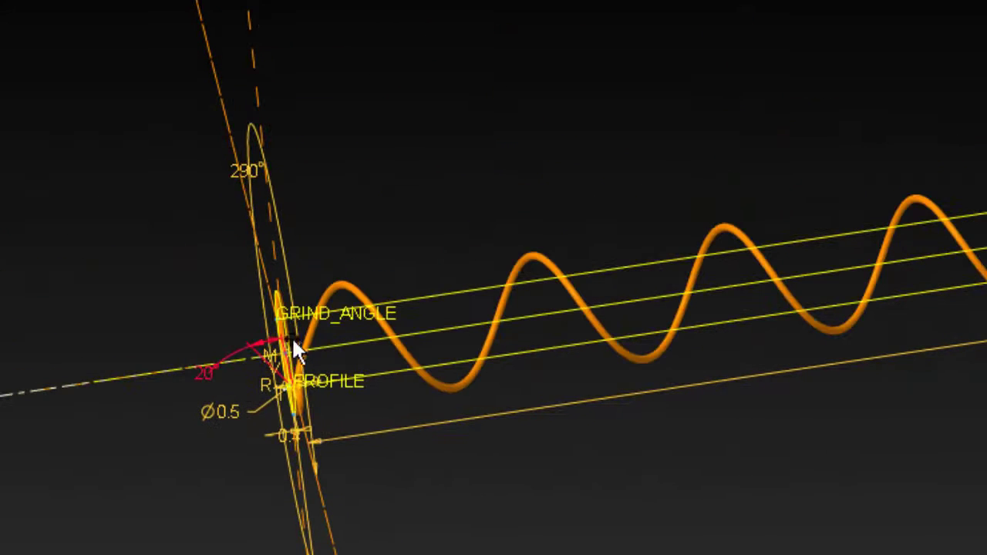
scroll(293, 345, "down", 3)
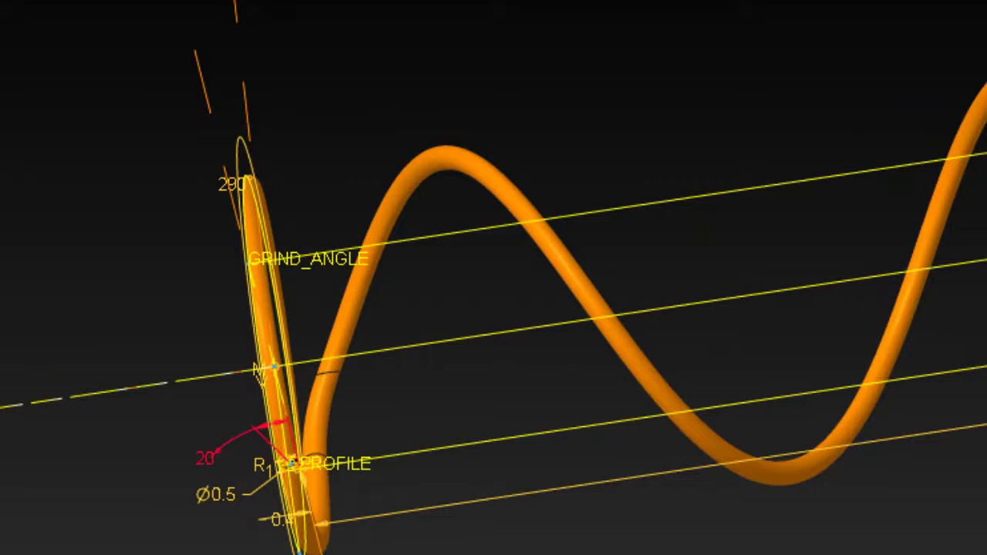
key("ctrl+g")
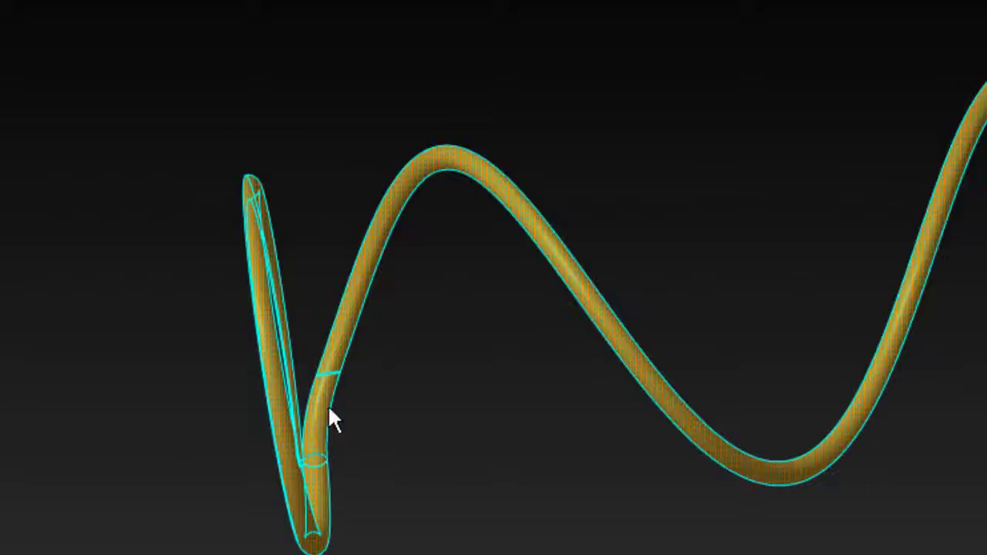
scroll(309, 486, "up", 3)
left_click(632, 497)
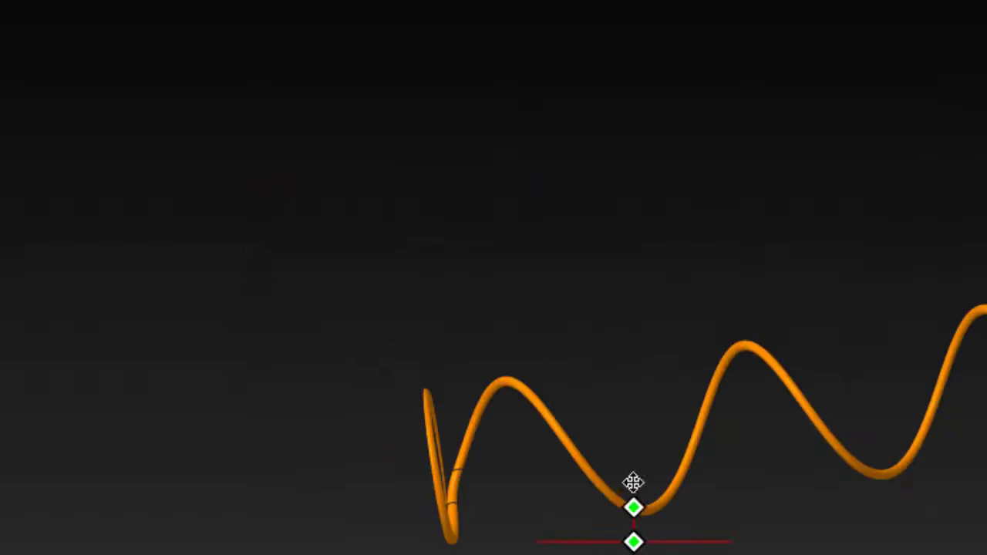
left_click_drag(632, 481, 670, 509)
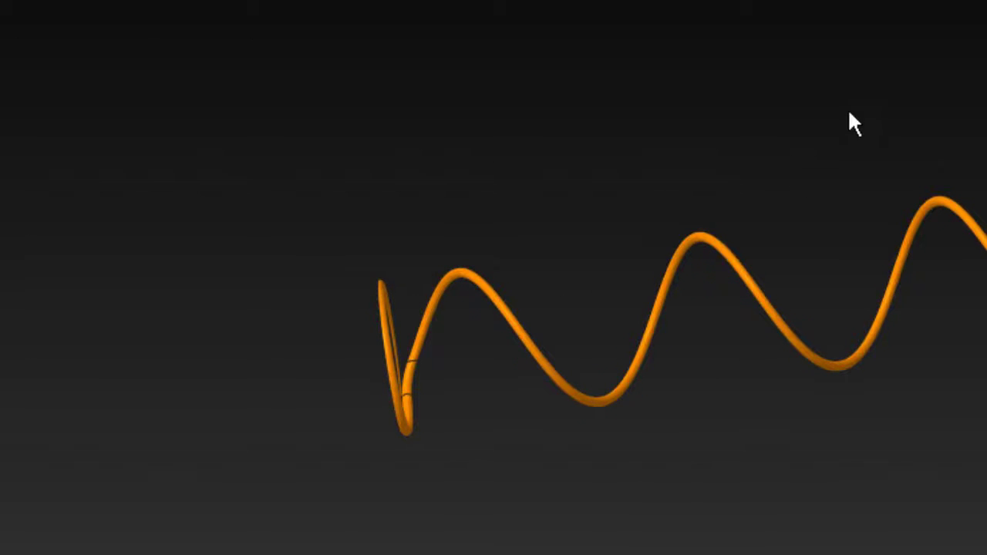
scroll(430, 348, "up", 5)
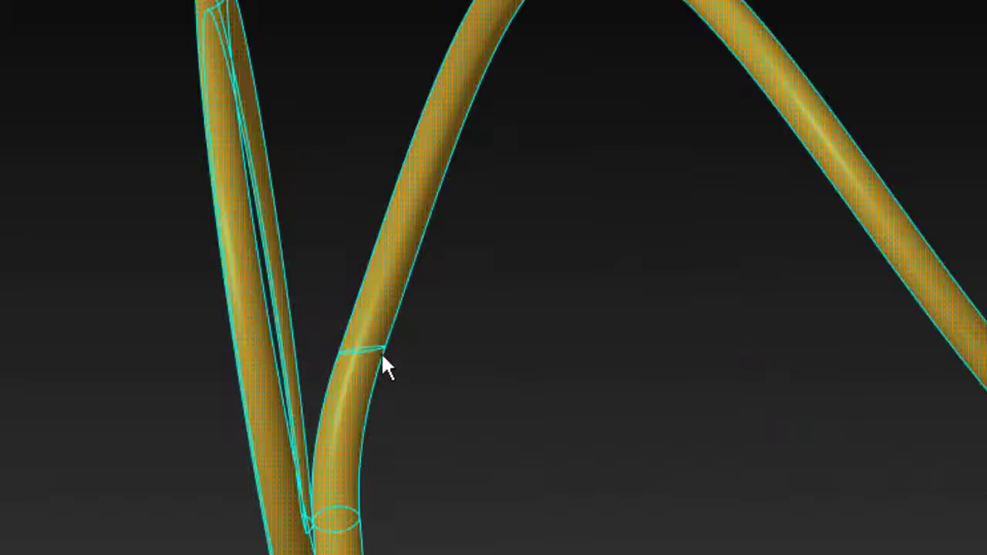
scroll(381, 351, "down", 4)
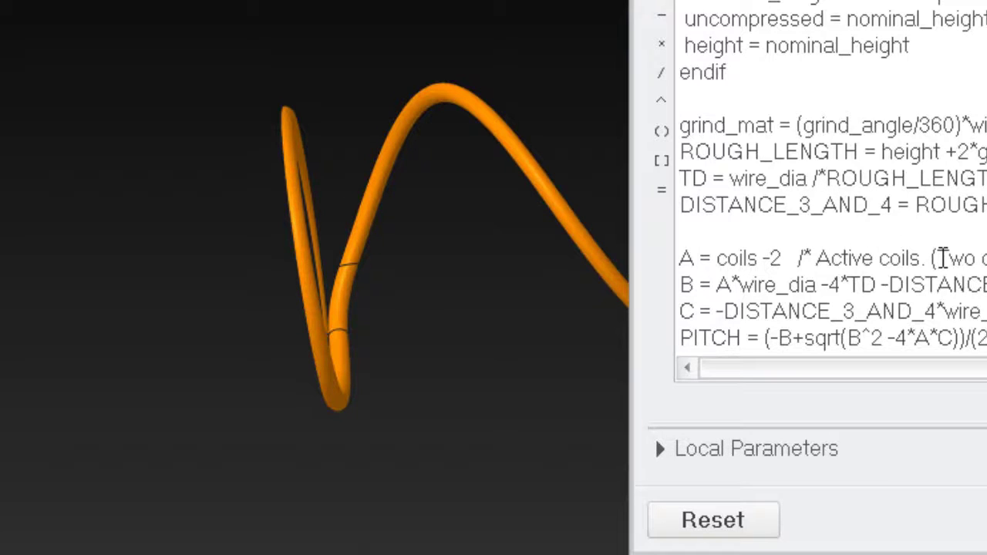
In the part relations, remove wire_dia and the comment mark so TD equals ROUGH_LENGTH/(coils -1) -wire_dia again.
key("BackSpace")
key("BackSpace")
key("BackSpace")
key("BackSpace")
key("BackSpace")
key("BackSpace")
key("BackSpace")
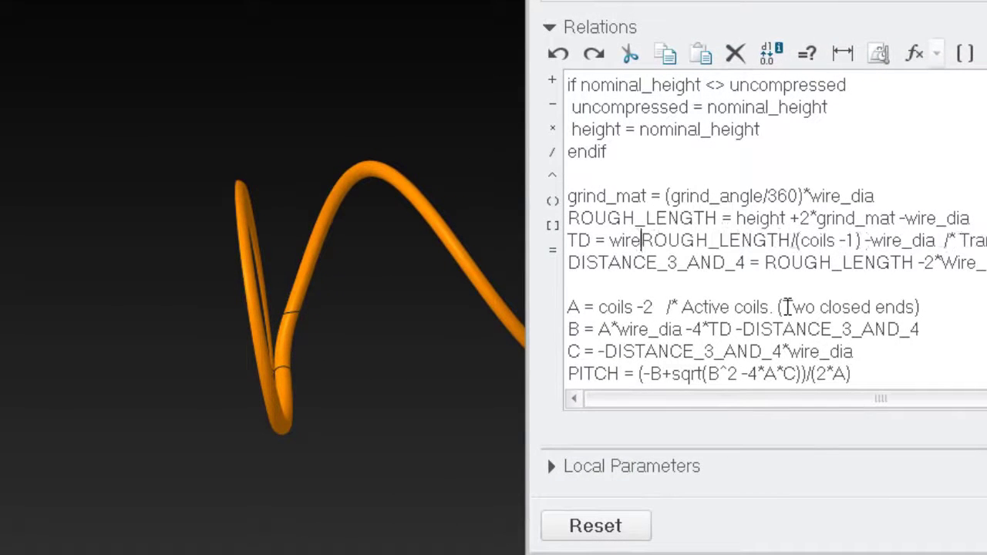
key("BackSpace")
key("BackSpace")
key("BackSpace")
key("BackSpace")
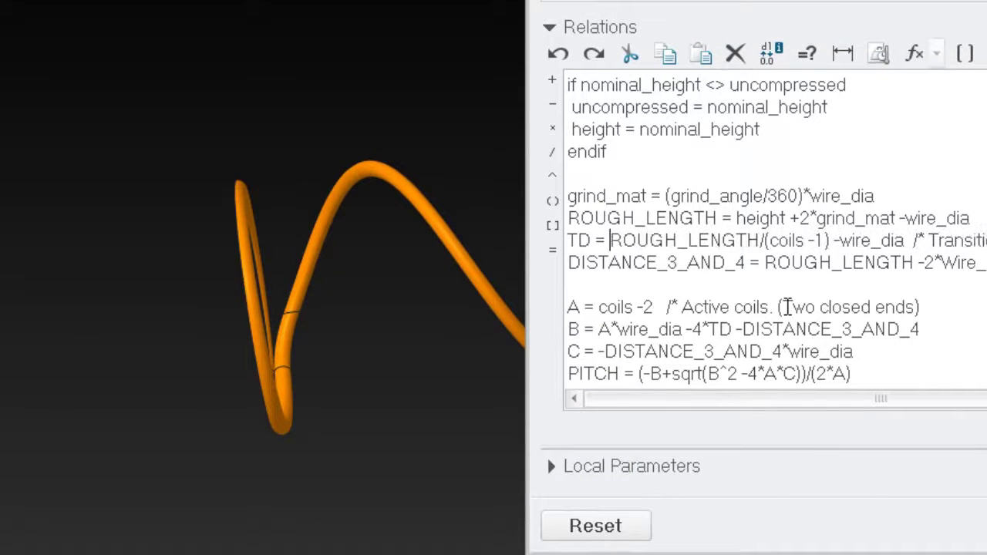
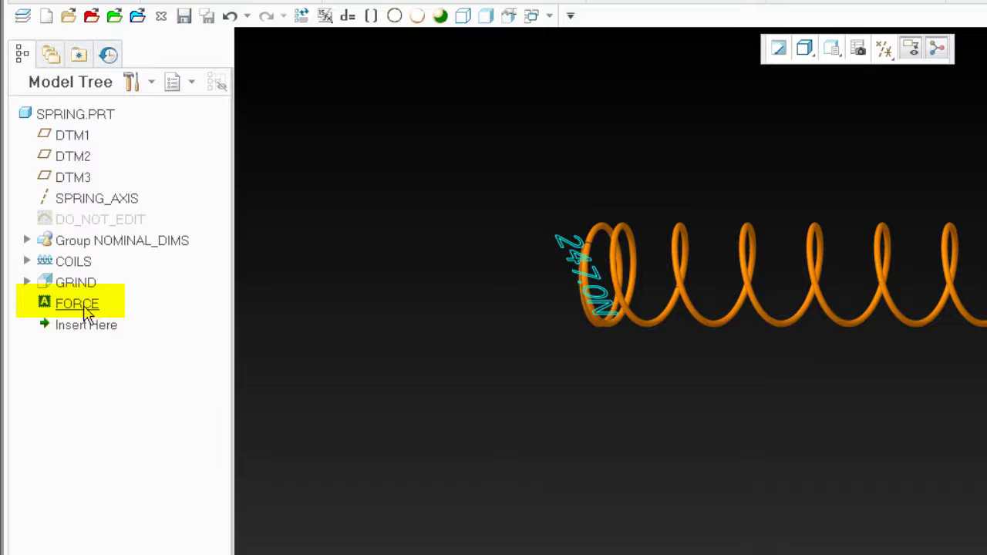
Highlight the FORCE text feature and examine its lettering at the end of the spring.
left_click(83, 310)
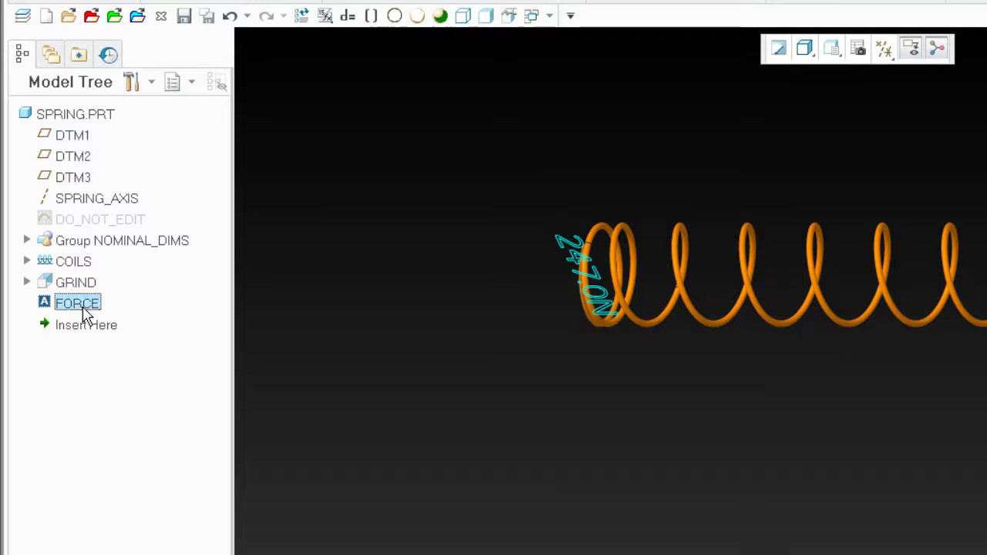
mouse_move(646, 329)
middle_mouse_down()
mouse_move(803, 303)
mouse_move(893, 180)
mouse_move(772, 274)
middle_mouse_up()
scroll(463, 432, "up", 5)
middle_click_drag(331, 480, 485, 353)
scroll(485, 352, "down", 3)
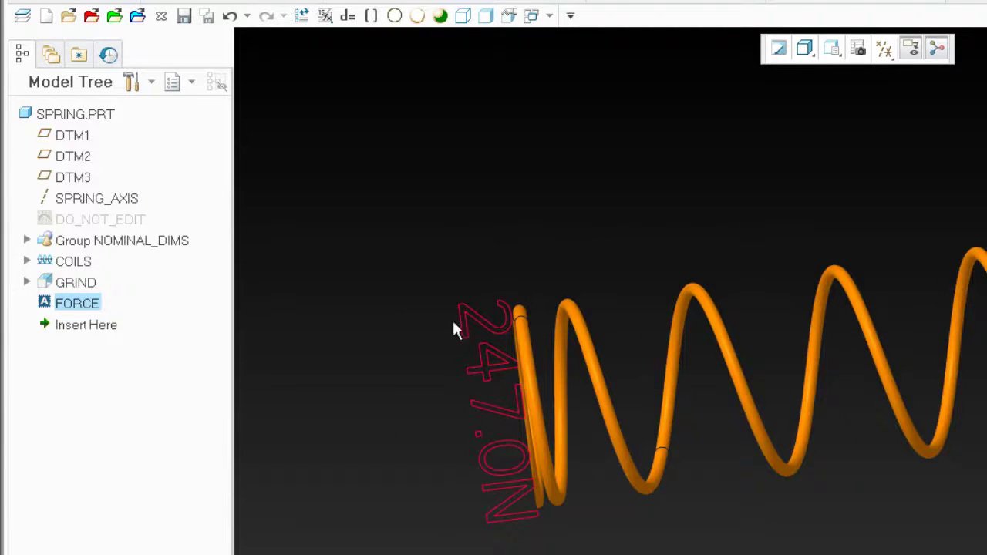
Edit the dimensions of the NOMINAL_DIMS group and set the spring's overall length to 222.
right_click(105, 224)
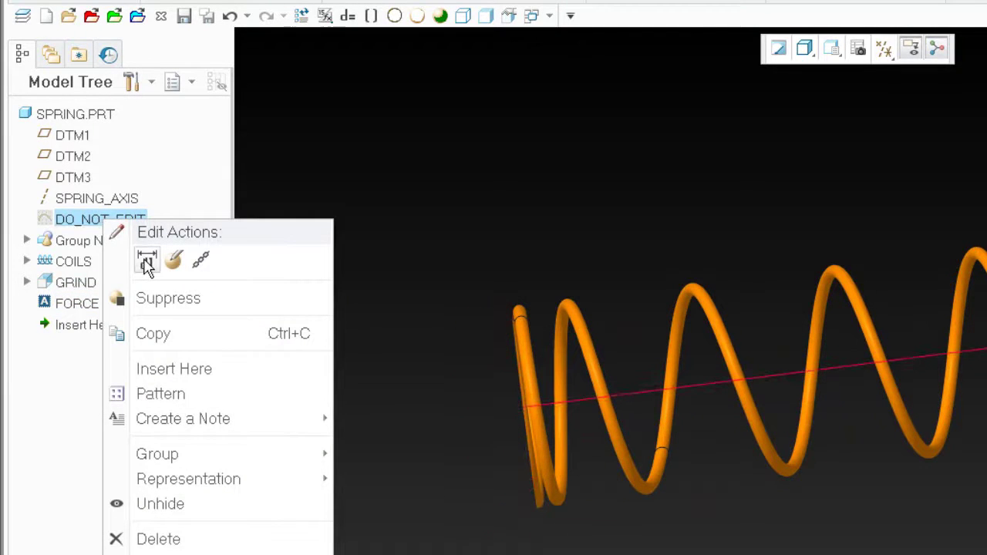
left_click(470, 132)
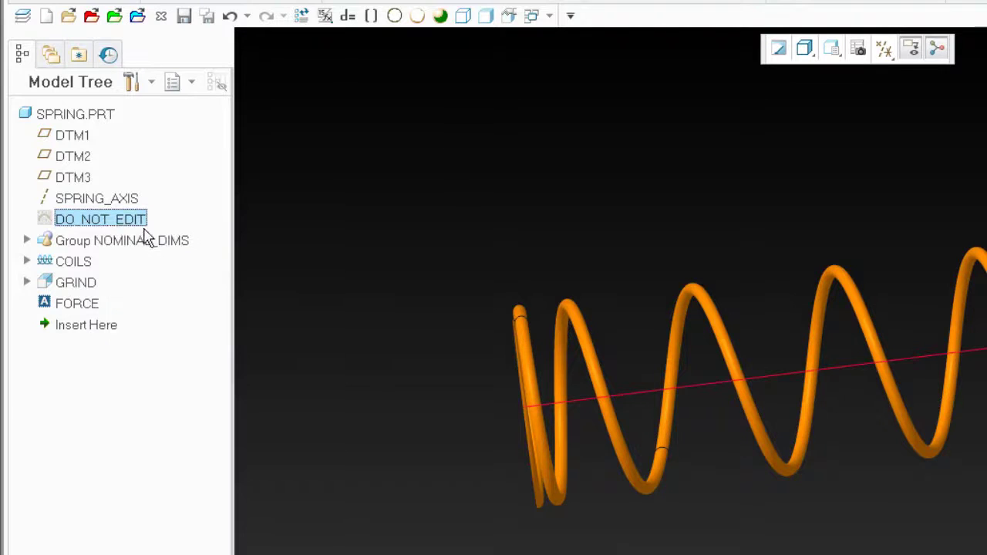
right_click(148, 241)
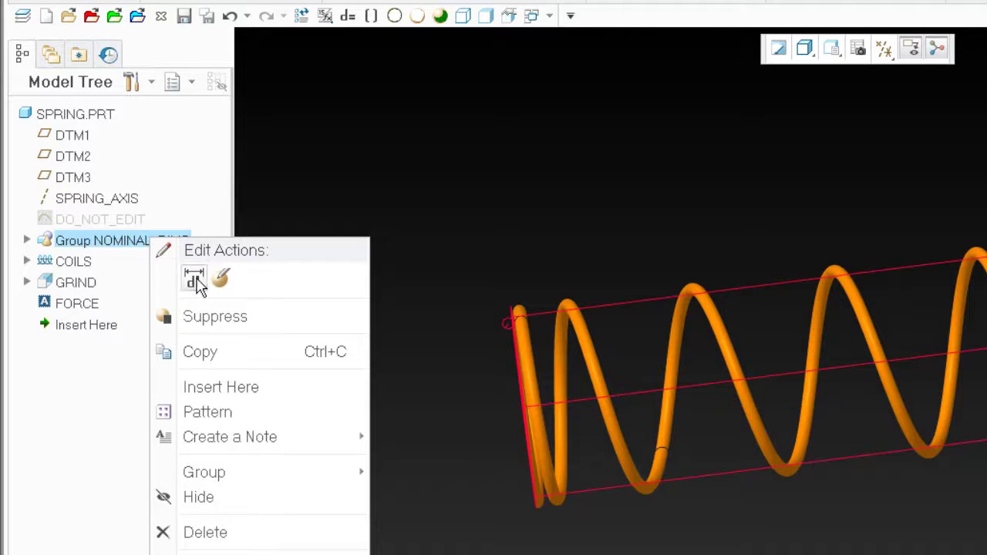
left_click(197, 282)
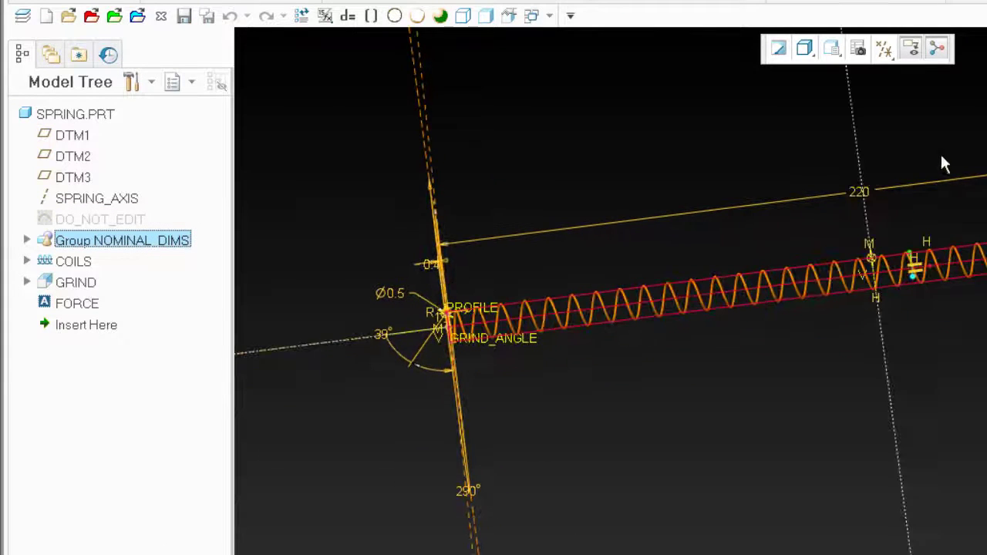
scroll(943, 163, "down", 3)
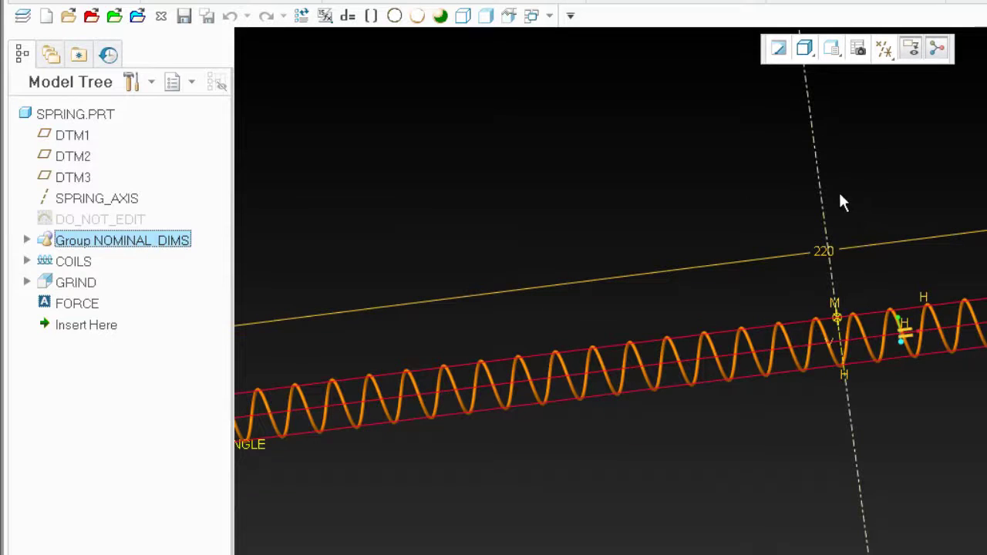
double_click(822, 251)
type("22")
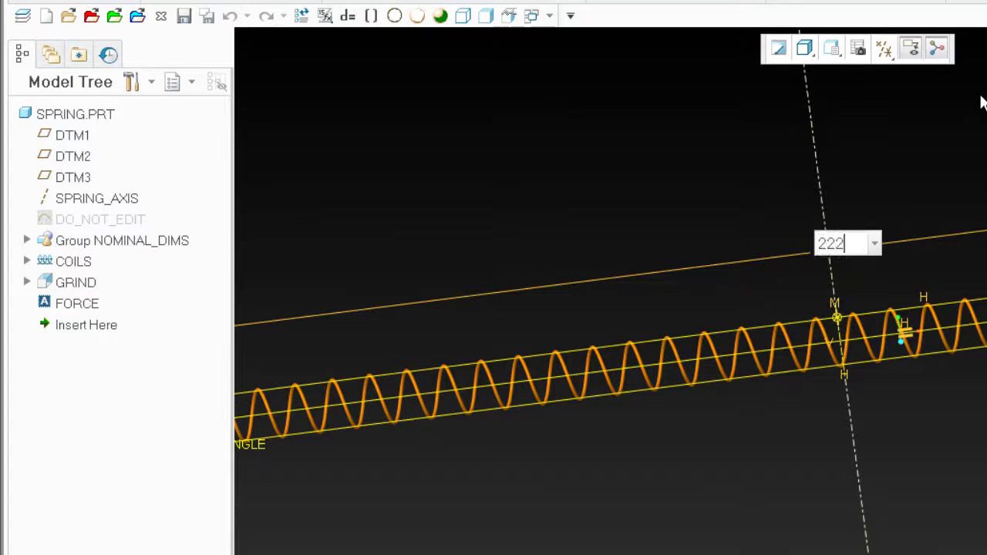
type("2")
key("Return")
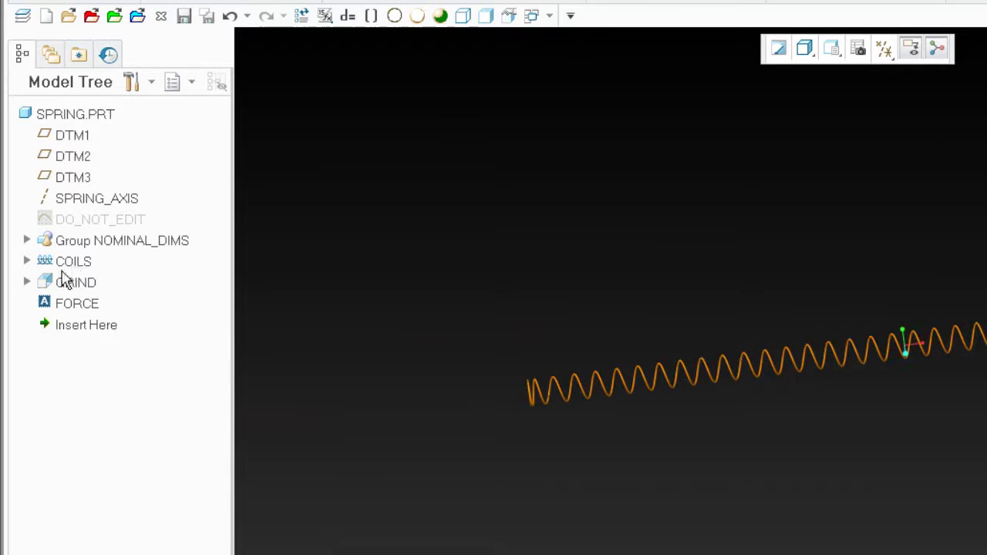
Highlight the FORCE feature to check its updated text at the spring's end, and restore the default view.
left_click(75, 306)
scroll(560, 363, "up", 3)
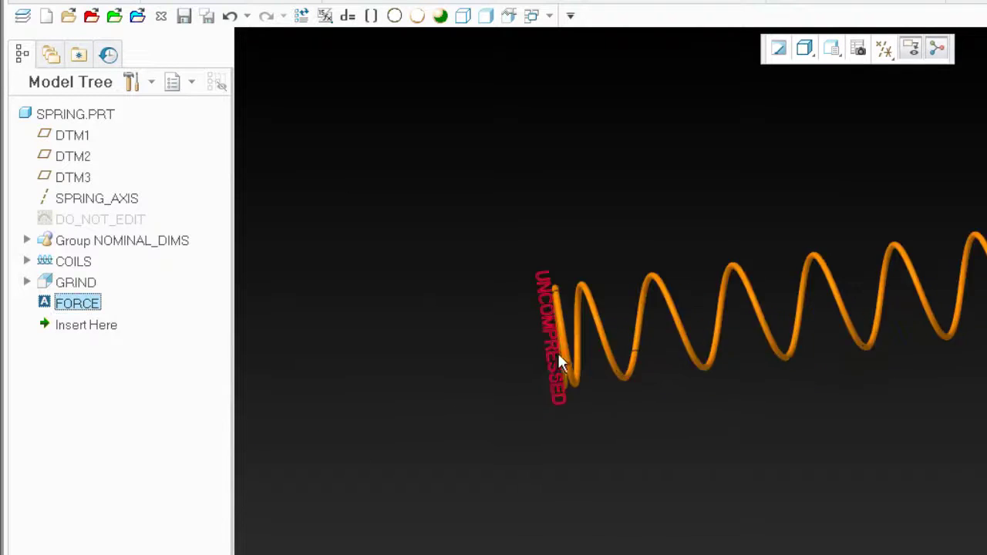
scroll(615, 351, "up", 5)
scroll(679, 324, "down", 3)
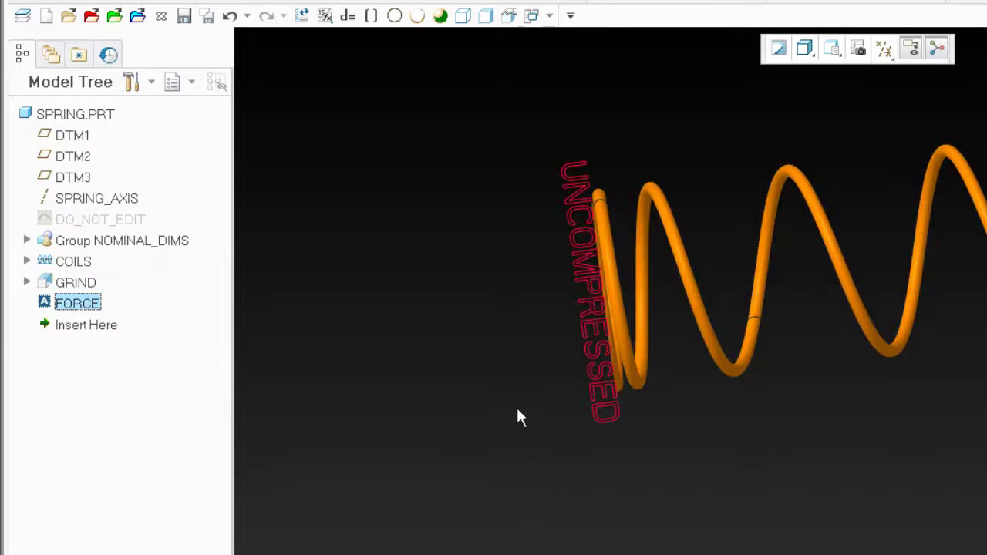
scroll(517, 410, "down", 5)
left_click(458, 261)
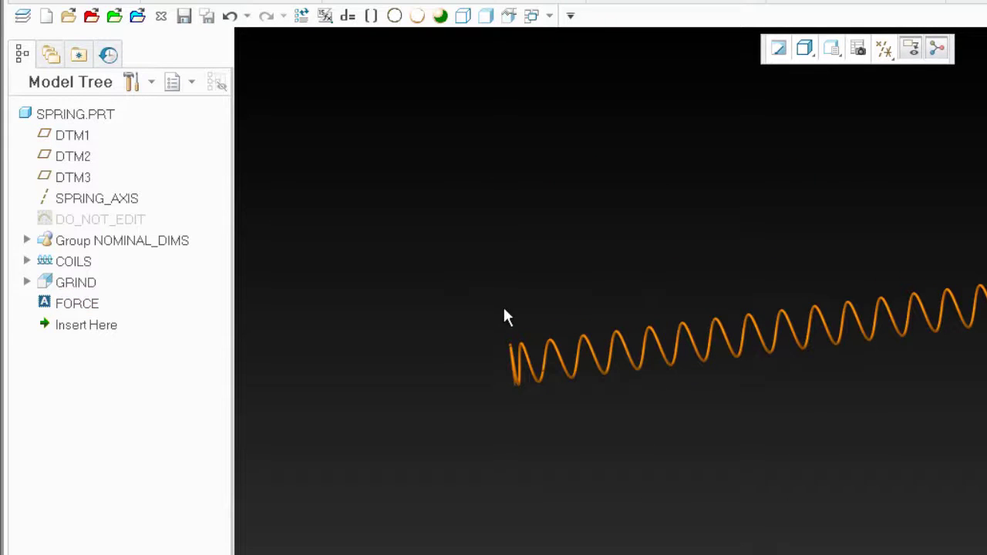
key("ctrl+d")
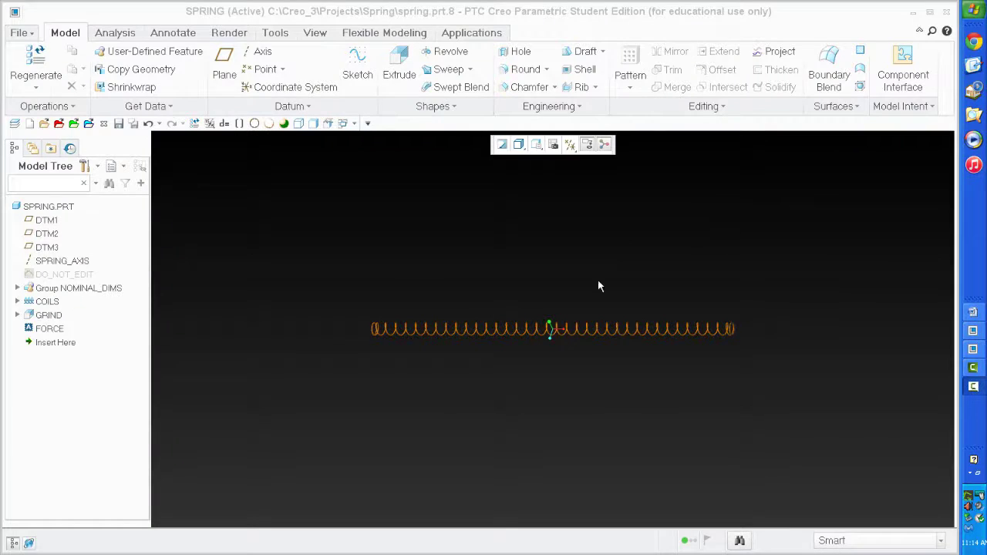
Start a component interface named axis_surface and add SPRING_AXIS as its first, coincident placement reference.
left_click(904, 77)
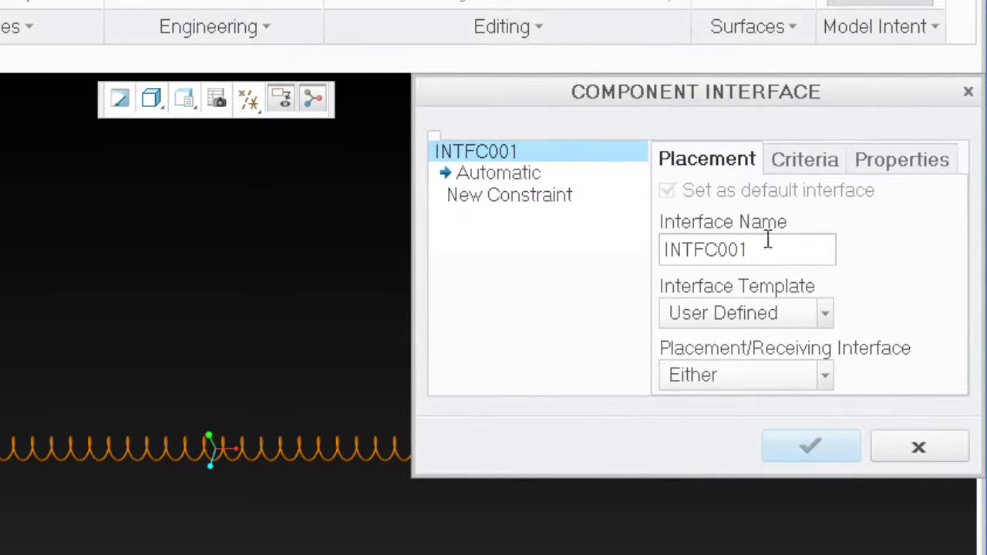
double_click(768, 246)
type("axis_surface")
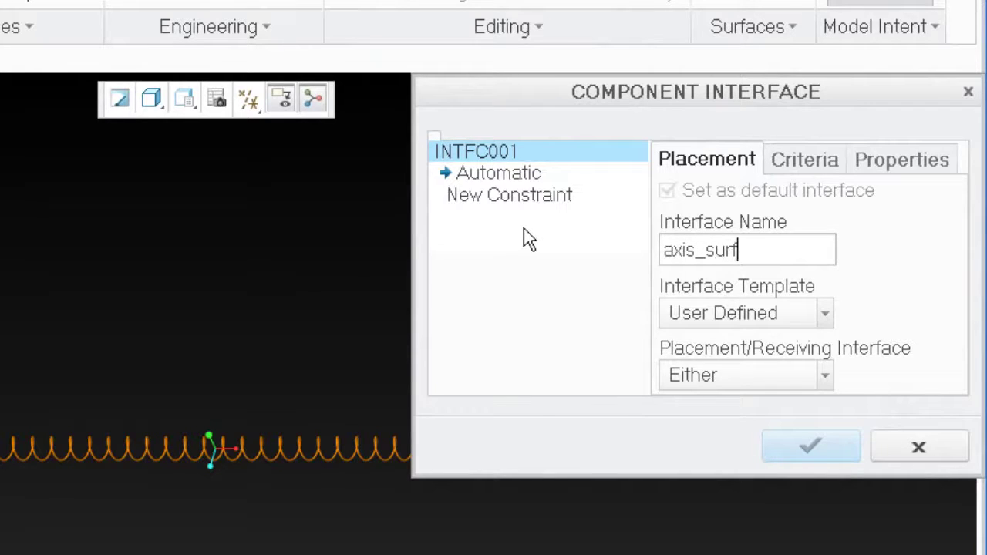
left_click(505, 174)
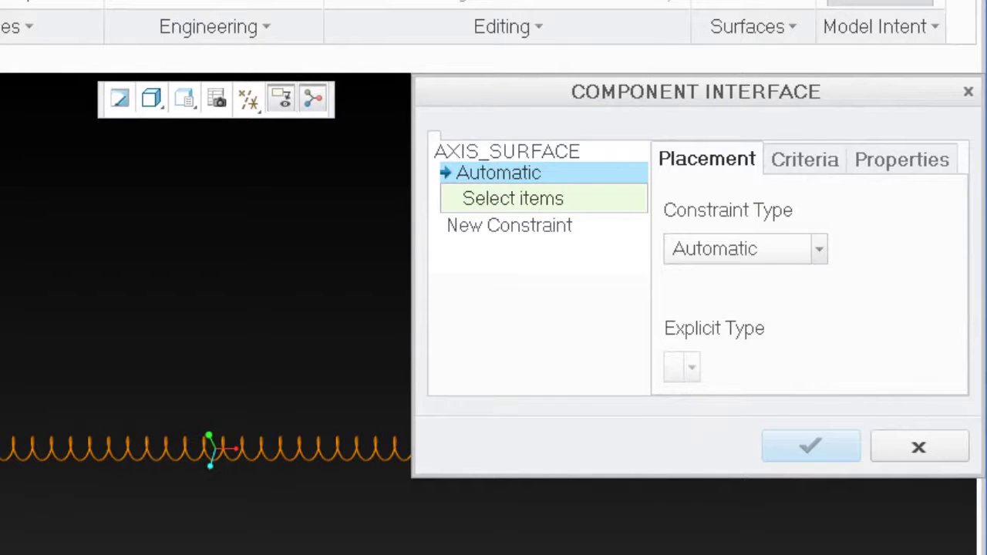
left_click(347, 449)
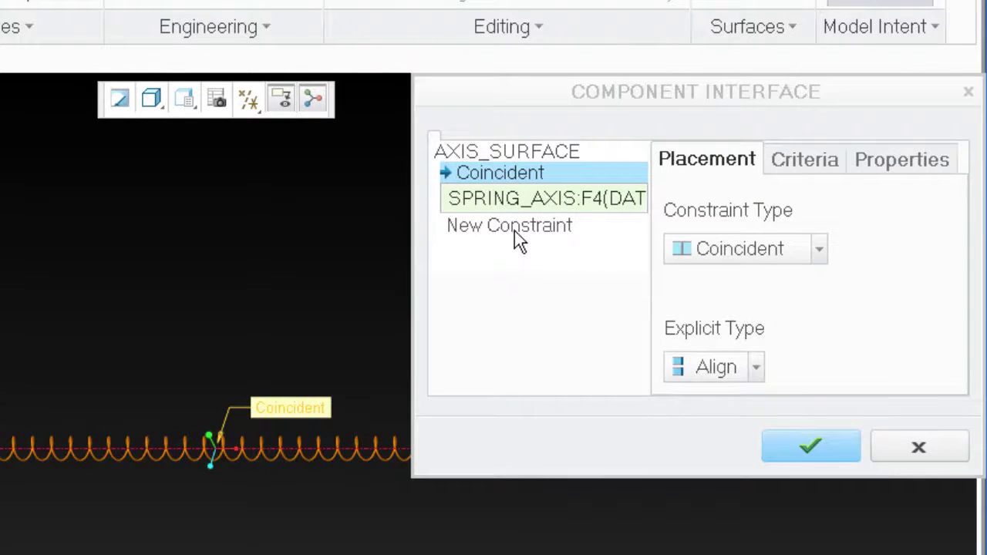
Add the spring's ground end surface as a second coincident, mate-type reference, finish the axis_surface interface, and reveal it under Footer.
left_click(515, 230)
scroll(0, 448, "up", 5)
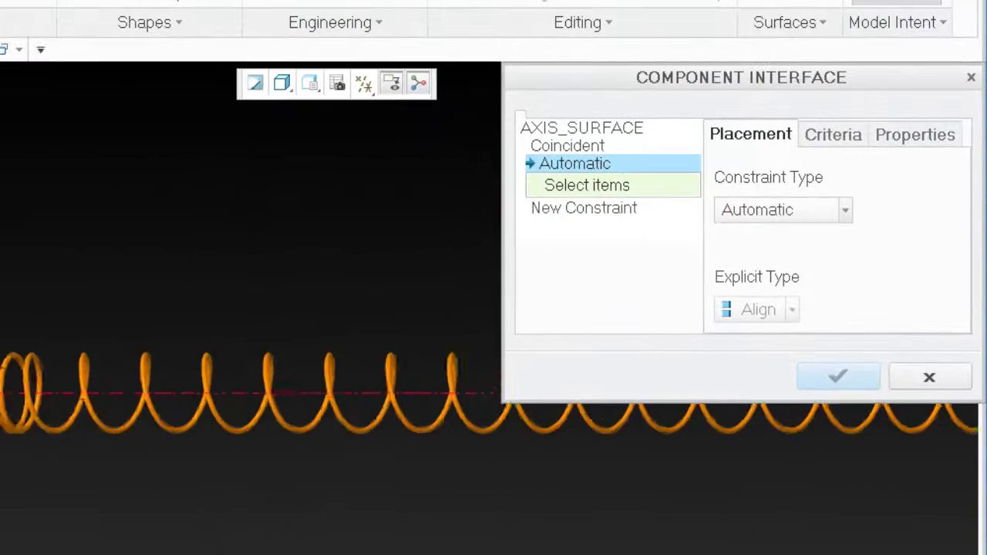
scroll(21, 399, "up", 5)
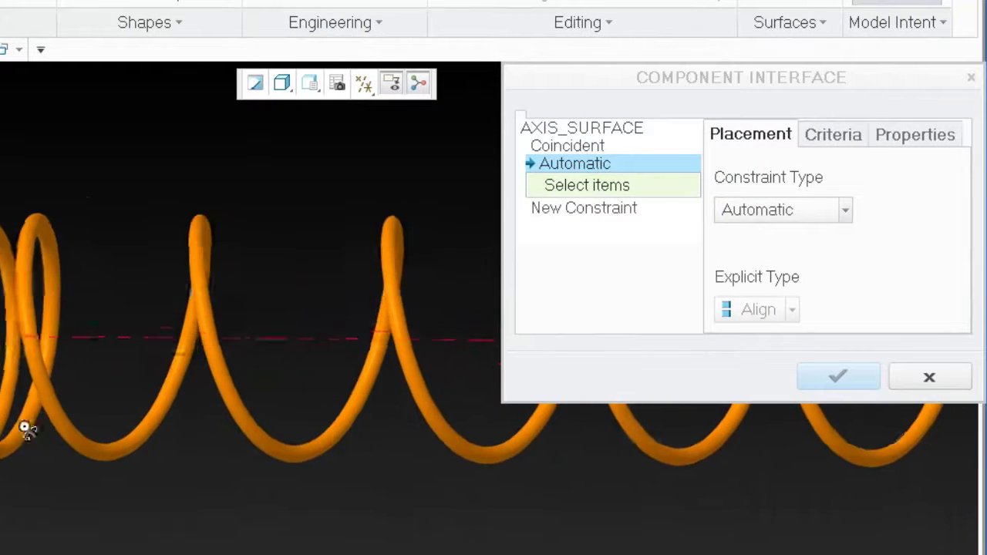
middle_click_drag(24, 429, 734, 551)
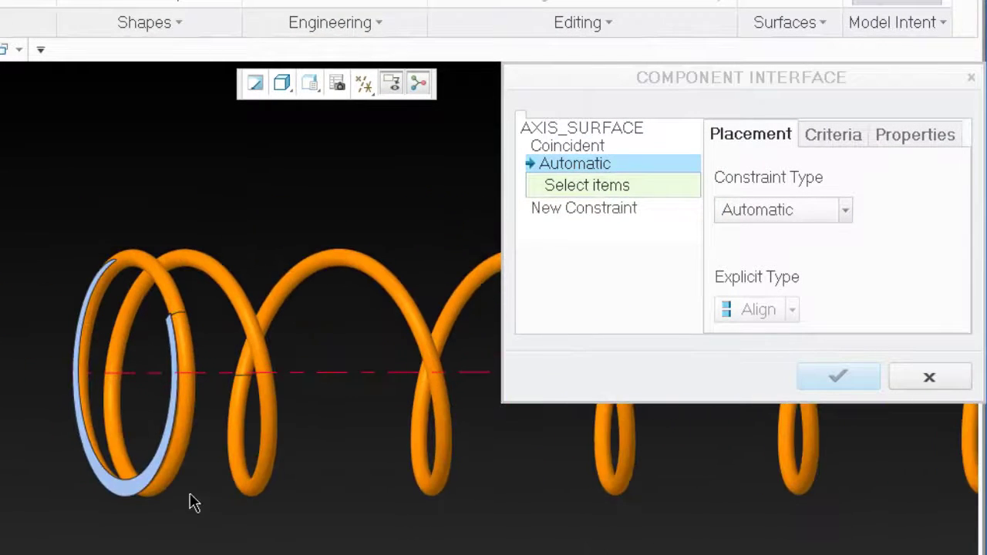
left_click(113, 493)
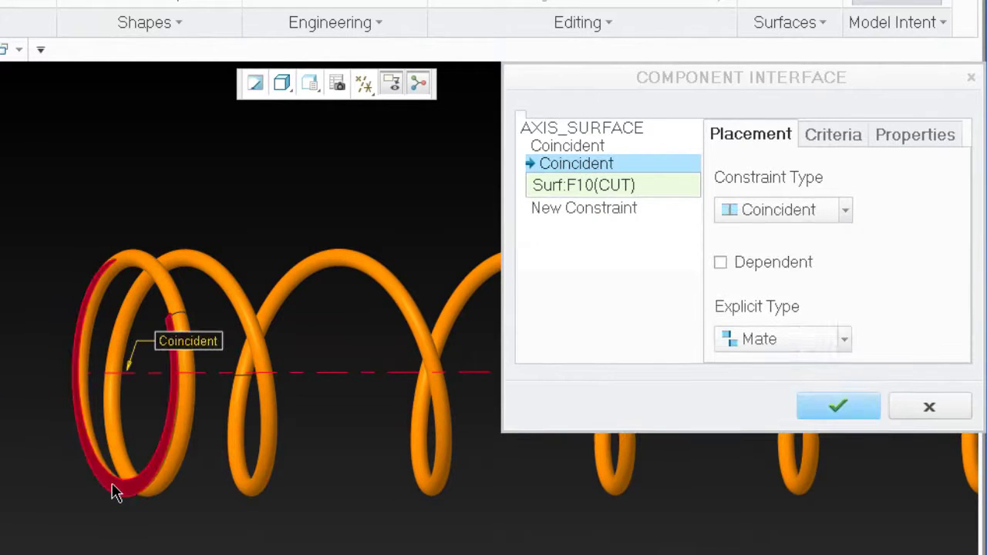
left_click(848, 404)
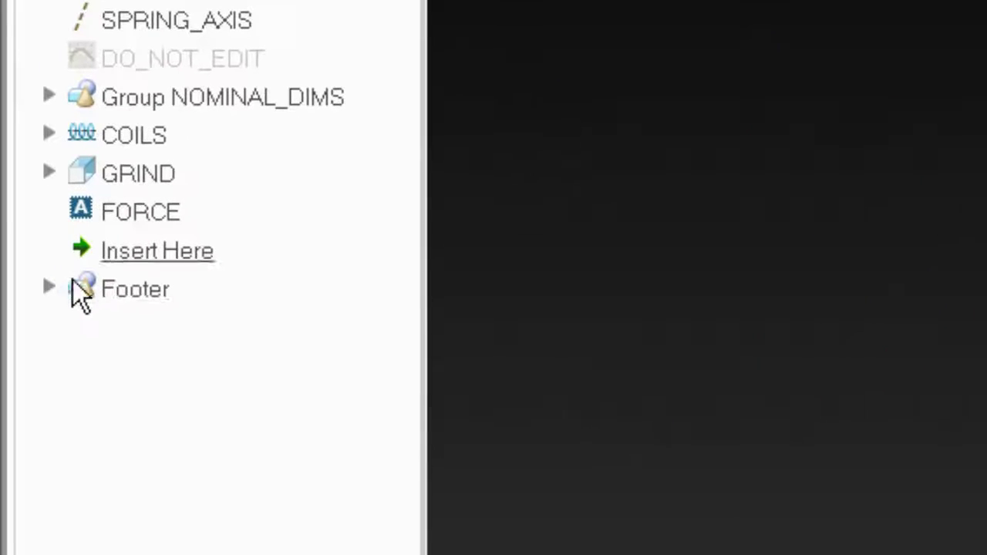
left_click(44, 285)
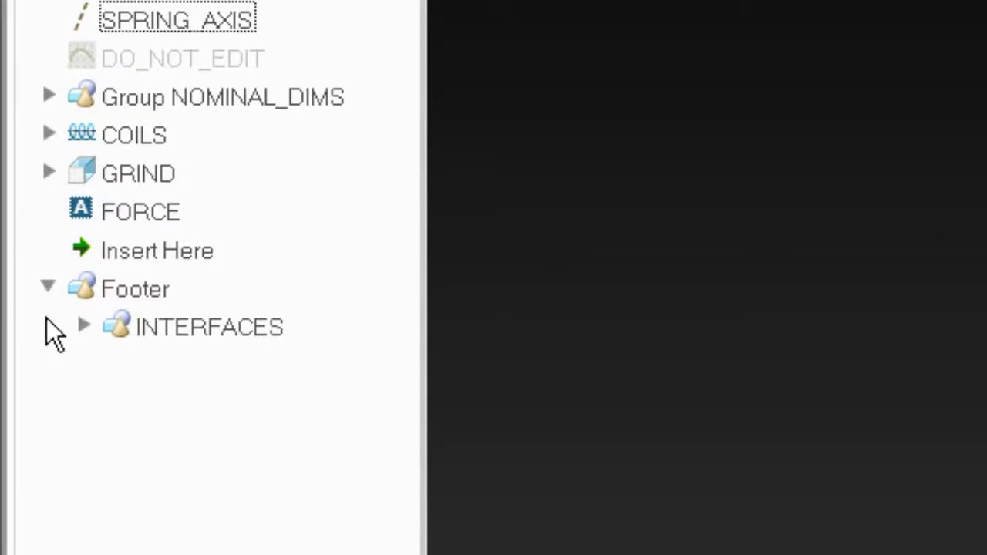
left_click(81, 326)
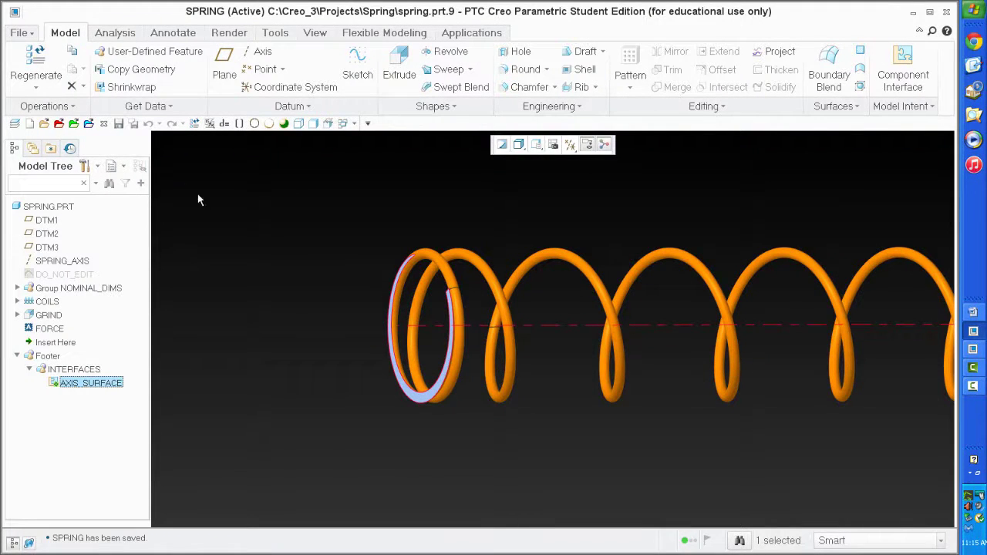
Switch to MAGAZINE.ASM and start assembling spring.prt, using its predefined flexibility.
left_click(345, 125)
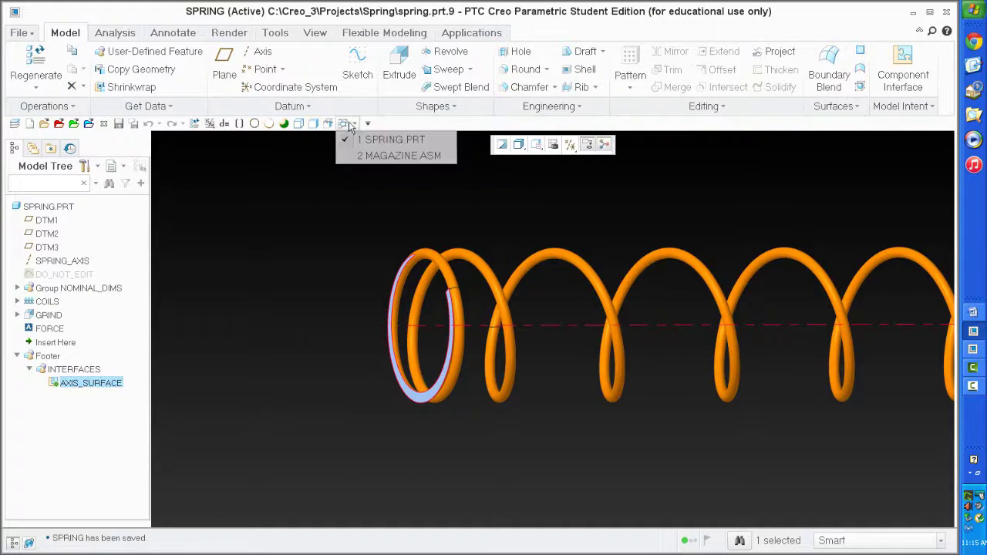
left_click(380, 156)
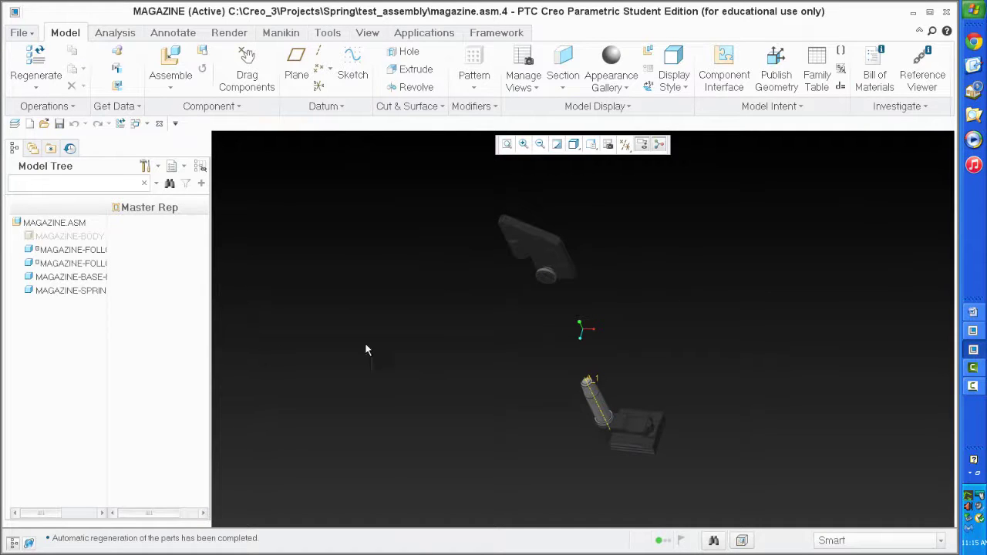
middle_click_drag(636, 479, 474, 194)
scroll(463, 314, "down", 5)
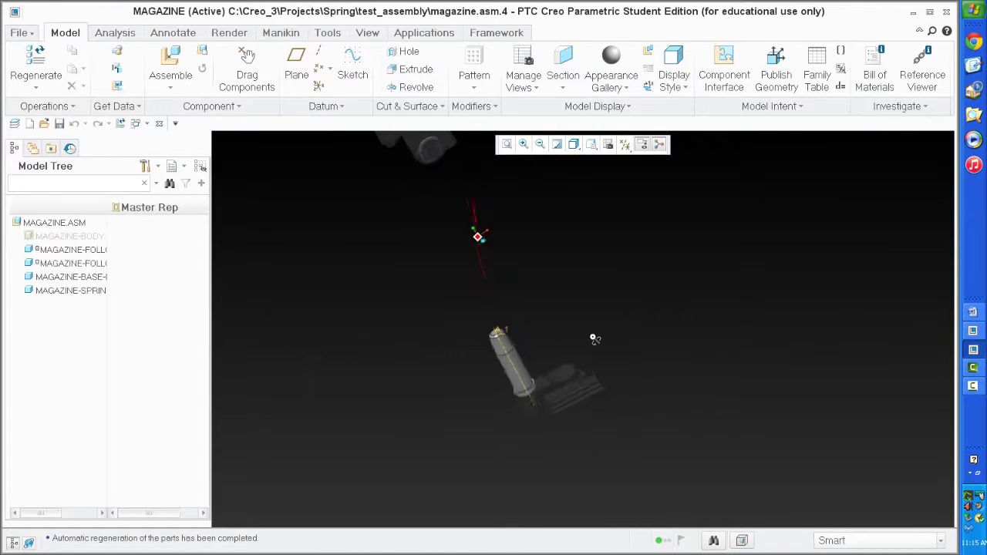
left_click(173, 74)
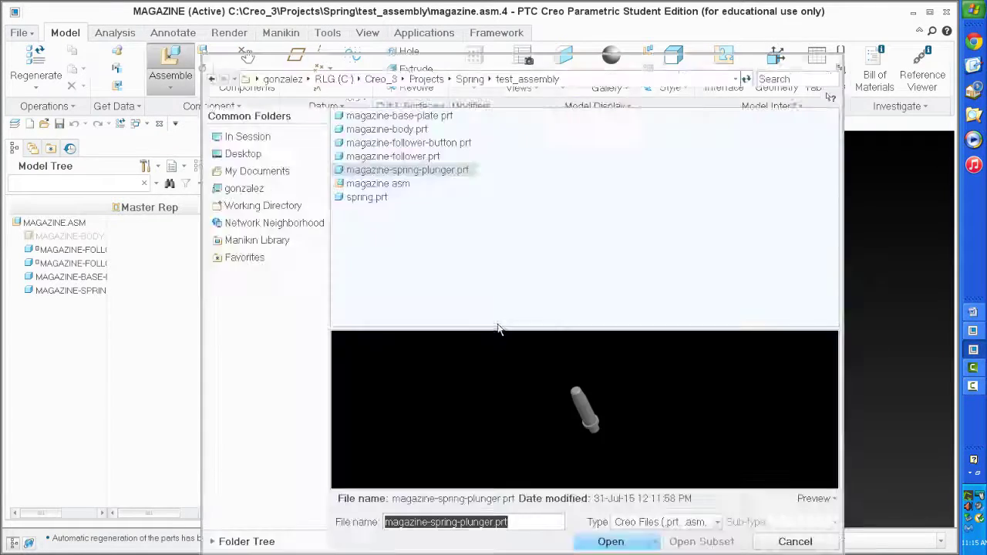
double_click(369, 197)
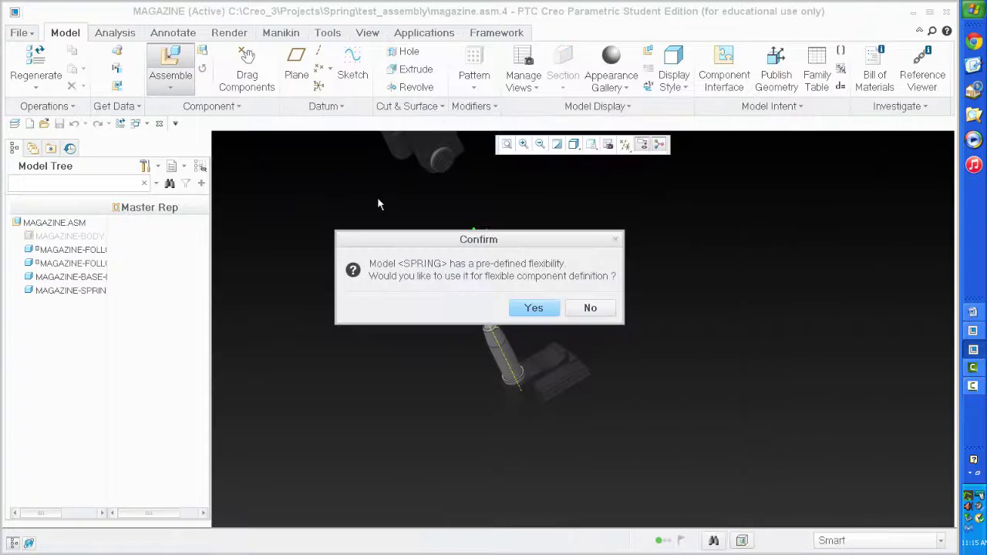
left_click(534, 308)
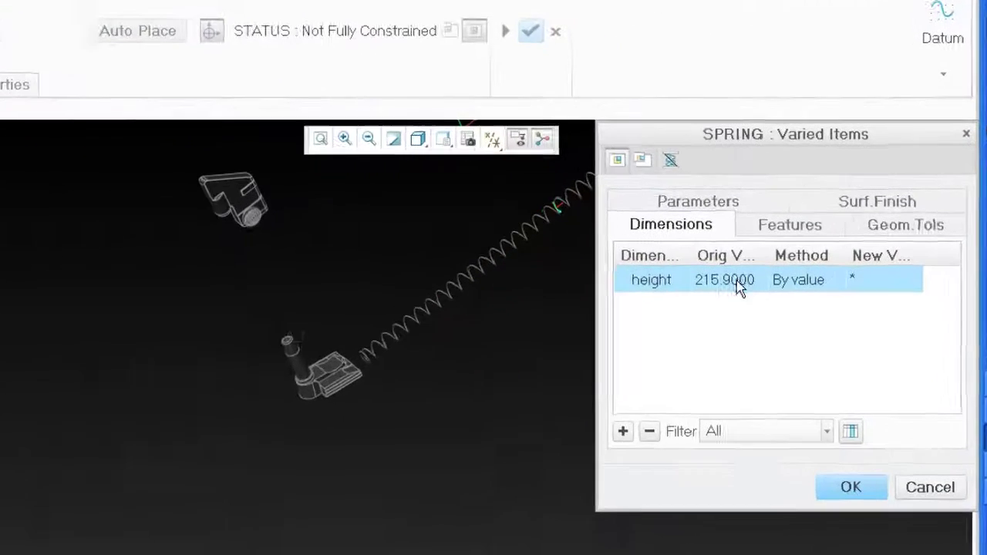
Set the flexible height to be driven by Distance, measured from the ring-shaped collar face of the spring plunger.
left_click(821, 283)
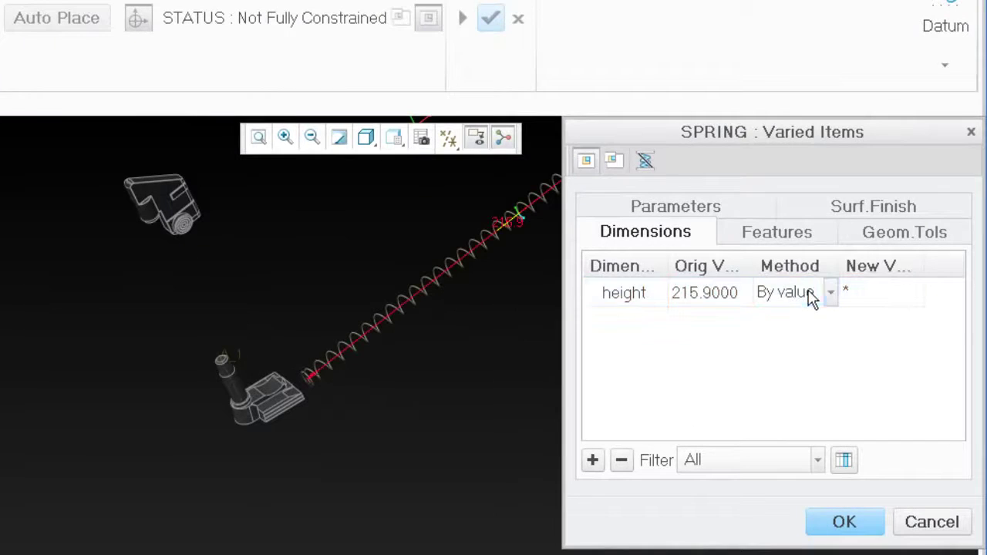
left_click(835, 300)
left_click(810, 364)
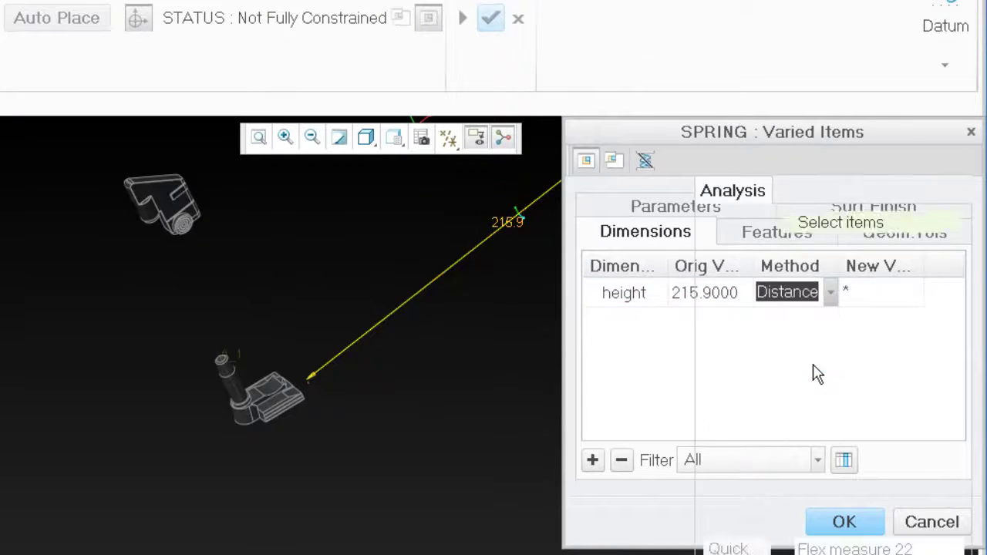
scroll(238, 432, "up", 10)
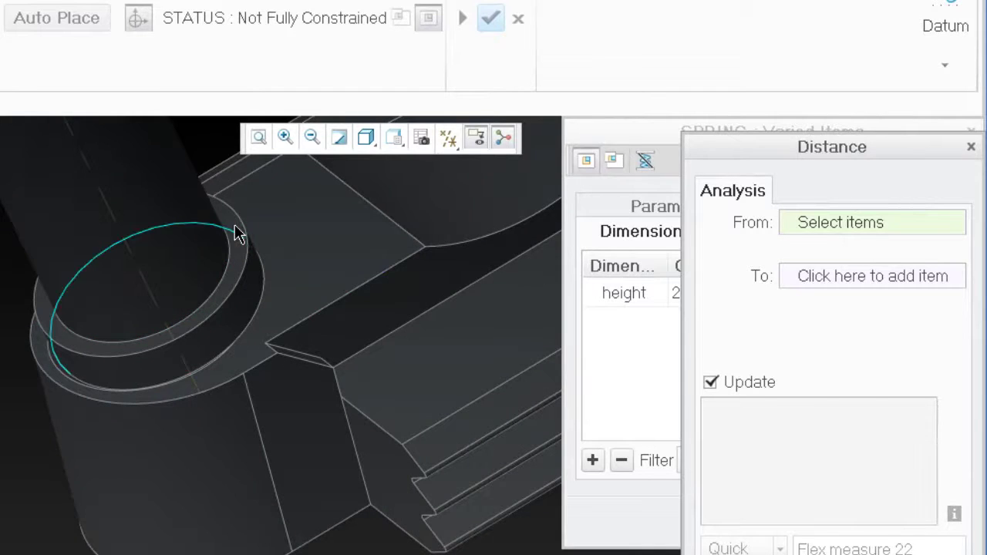
scroll(237, 234, "up", 5)
left_click(223, 224)
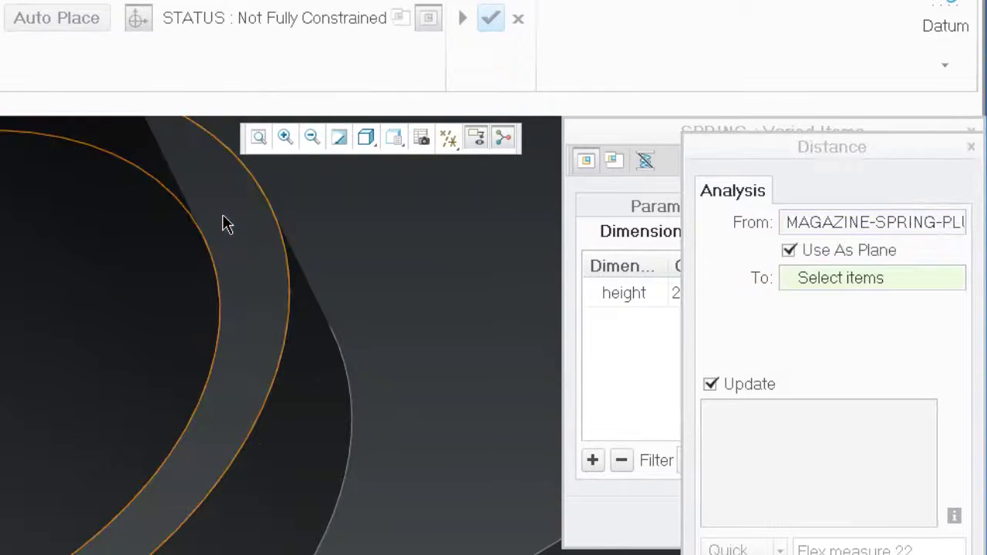
Use the flat face around the magazine follower's round boss as the distance's end reference and accept the varied height.
scroll(311, 512, "down", 10)
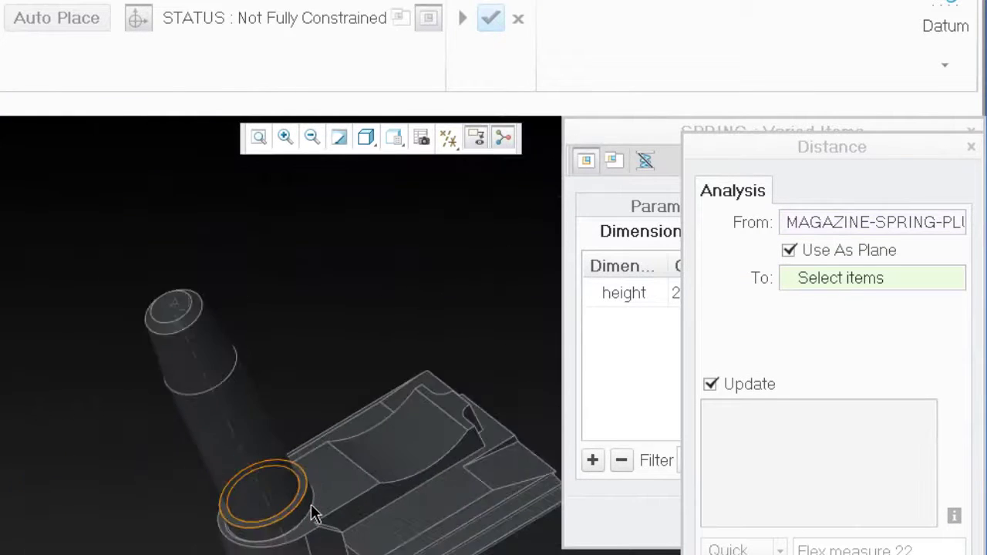
scroll(311, 511, "down", 8)
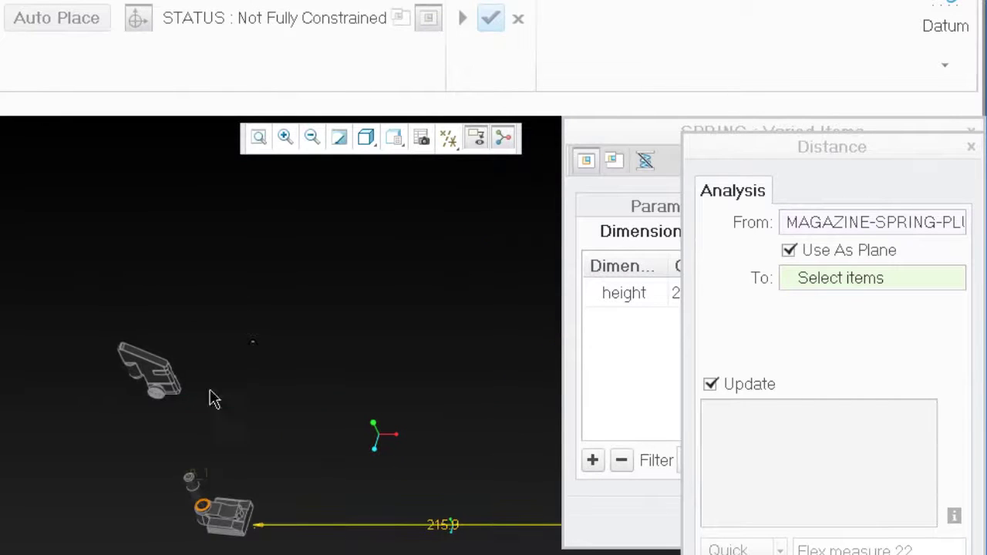
middle_click_drag(215, 399, 243, 291)
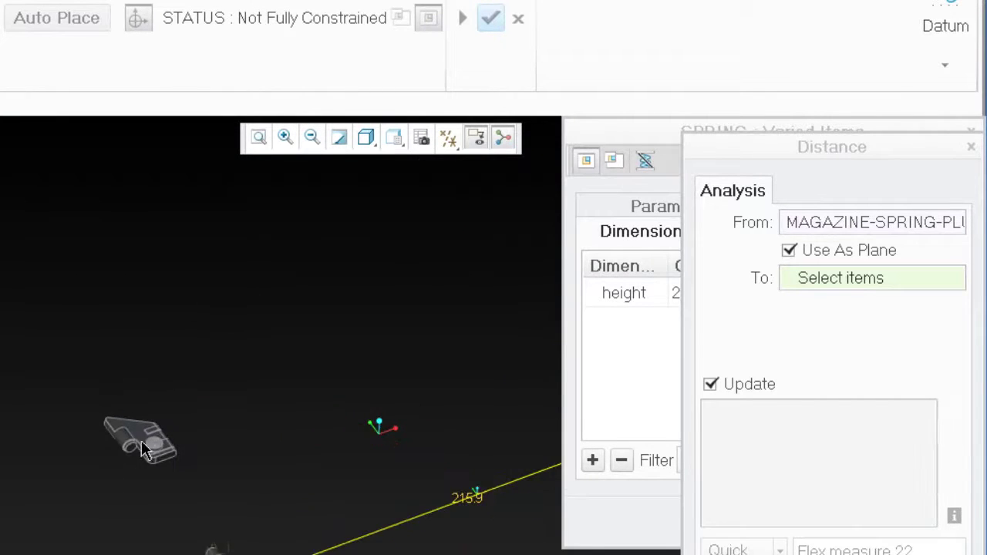
scroll(120, 447, "up", 15)
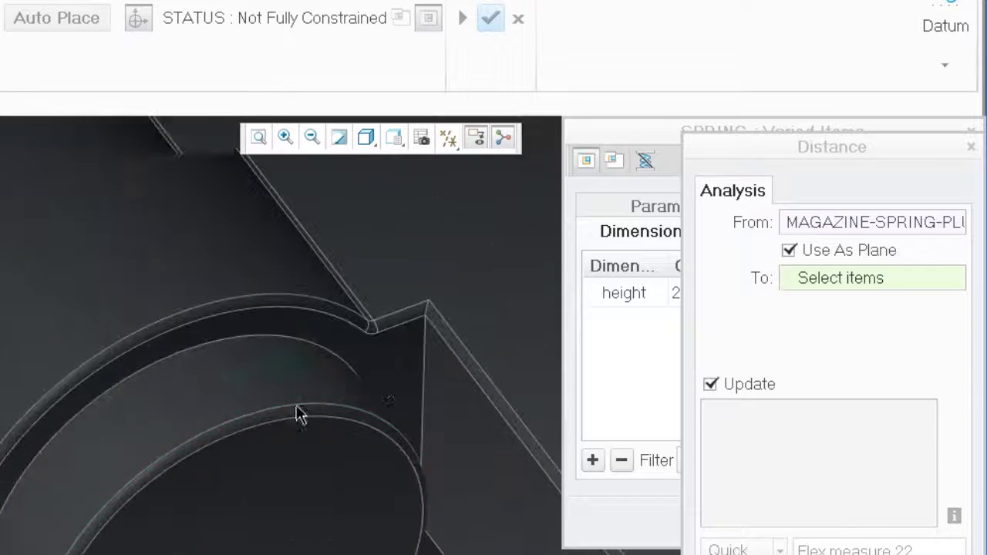
left_click(404, 380)
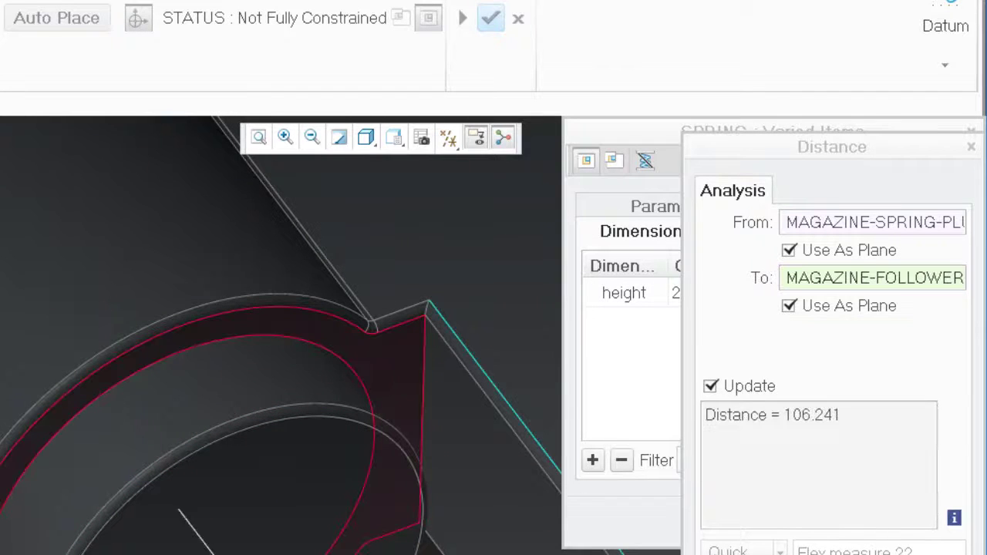
middle_click(760, 284)
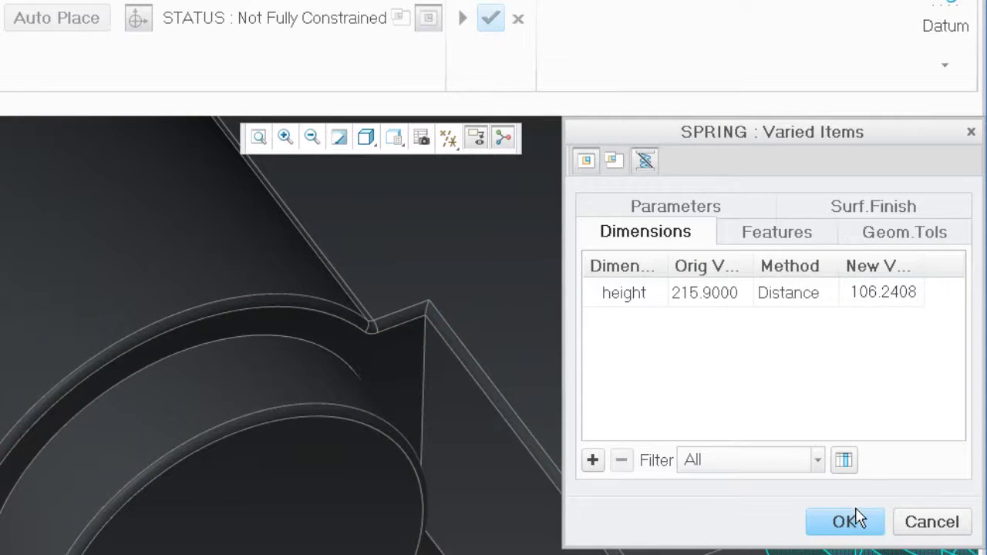
left_click(846, 523)
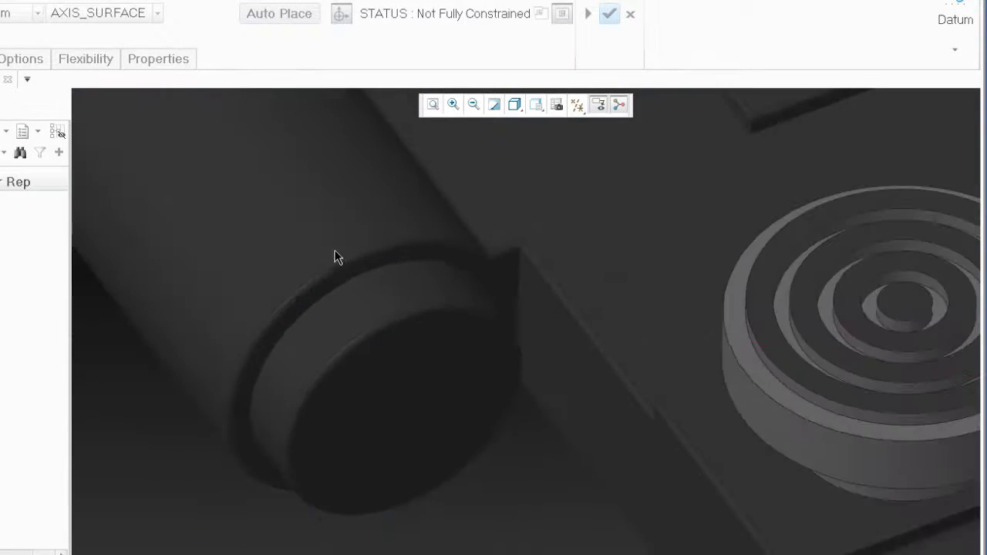
Align the spring's interface axis with the plunger's axis A_1.
scroll(348, 251, "down", 10)
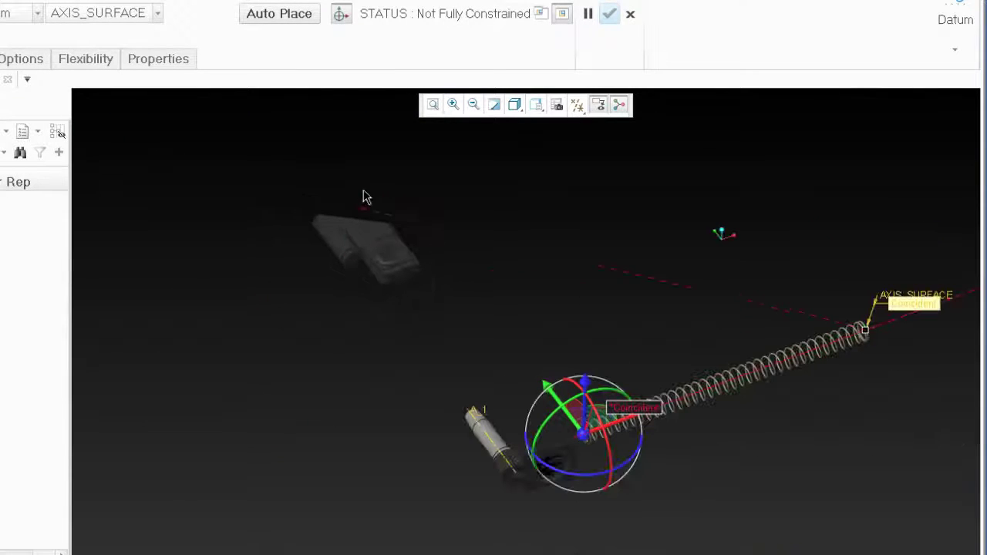
scroll(524, 483, "up", 10)
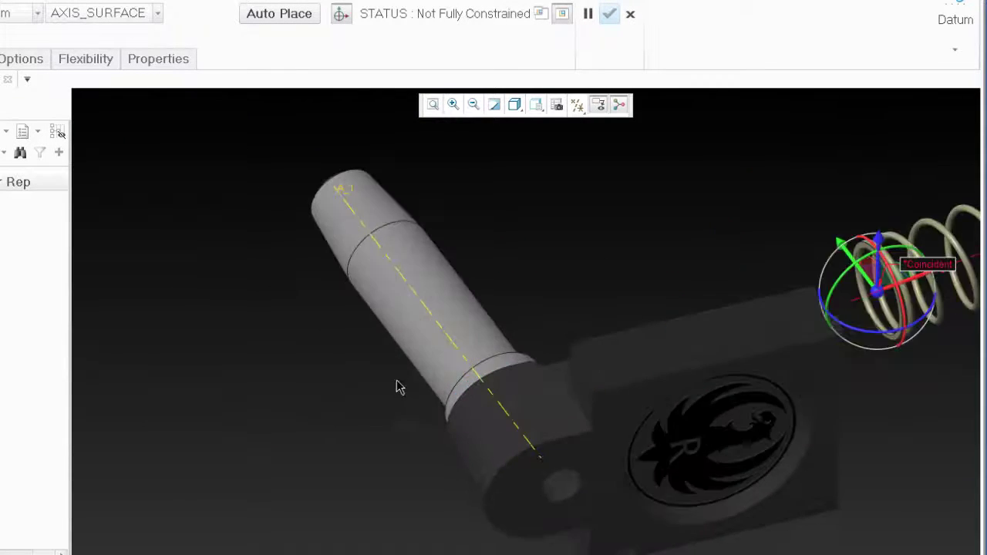
scroll(446, 301, "down", 3)
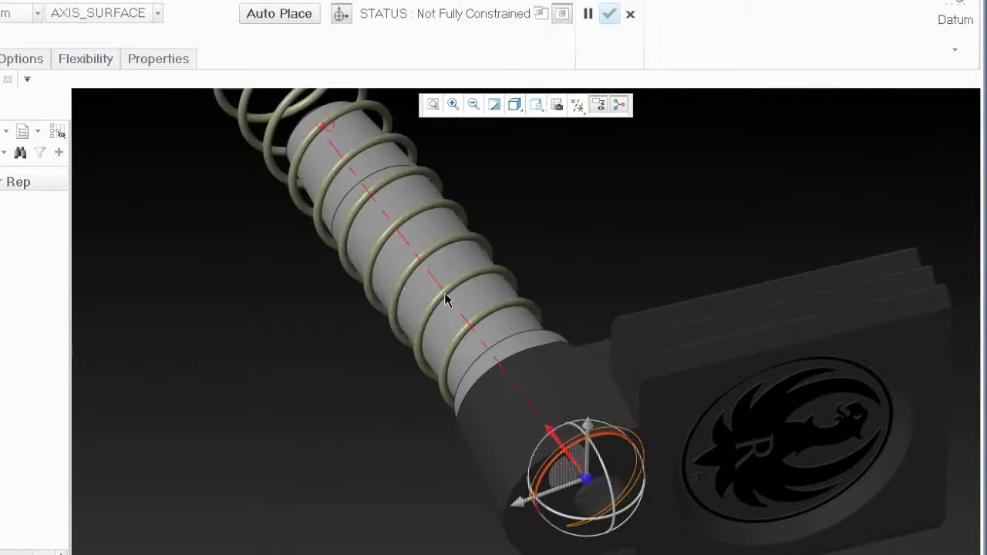
Mate the spring's ground end surface with the plunger's collar face and complete the component placement.
scroll(476, 271, "down", 4)
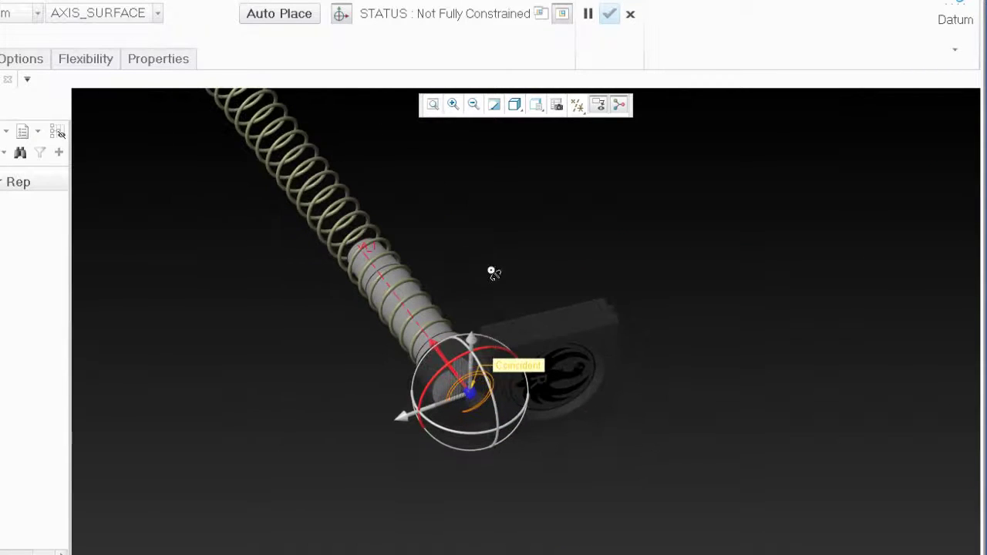
middle_click_drag(494, 273, 804, 474)
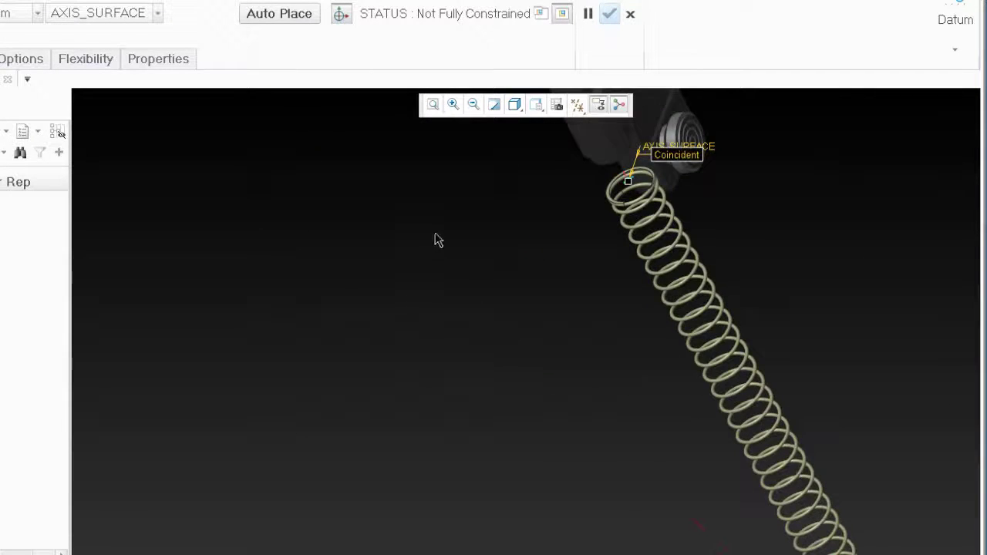
scroll(455, 240, "down", 3)
middle_click_drag(476, 240, 540, 232)
scroll(478, 292, "up", 3)
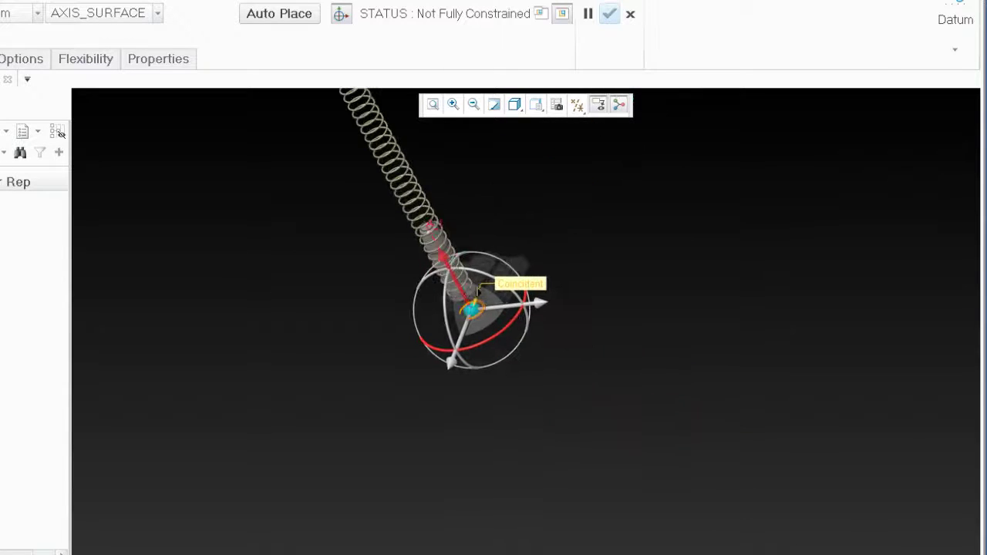
scroll(479, 293, "up", 6)
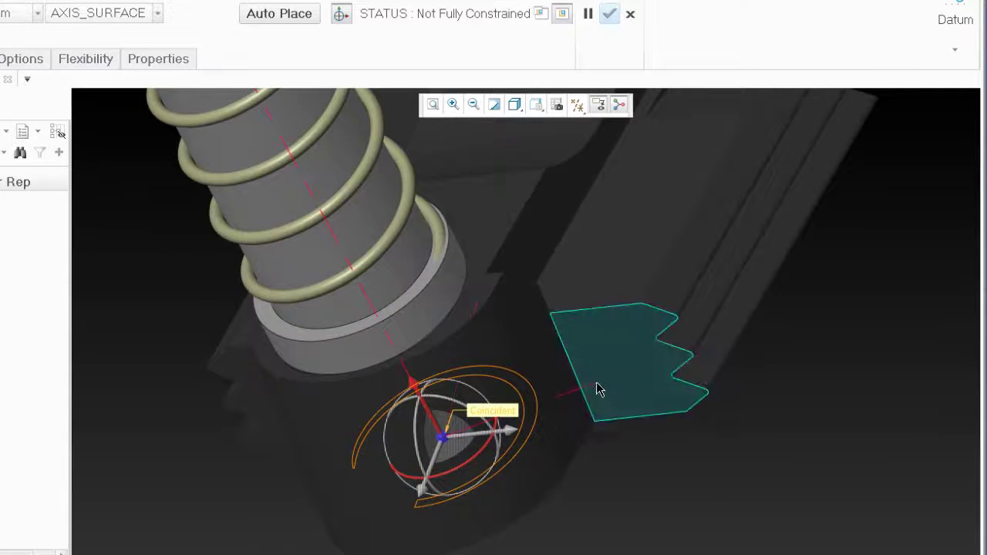
scroll(463, 286, "down", 3)
scroll(467, 301, "up", 8)
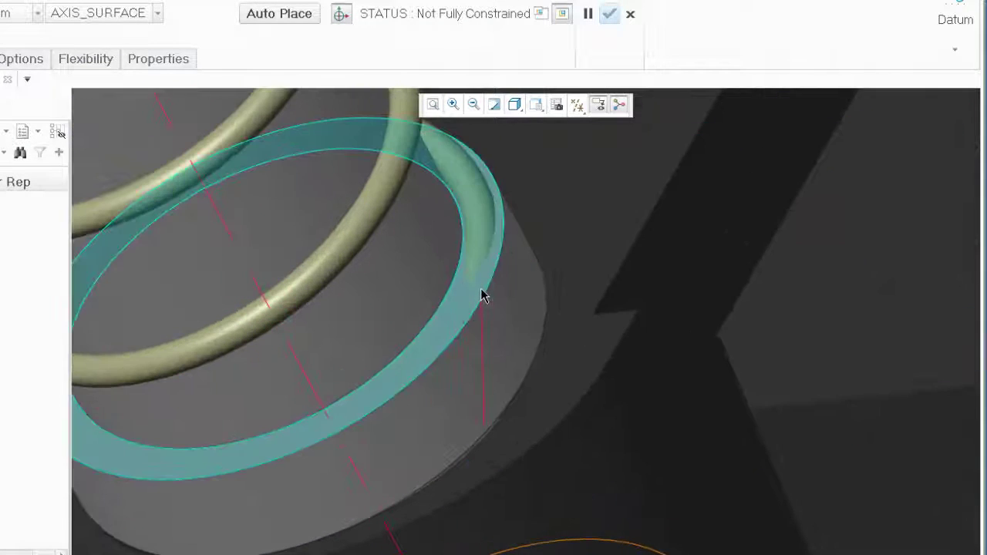
left_click(481, 296)
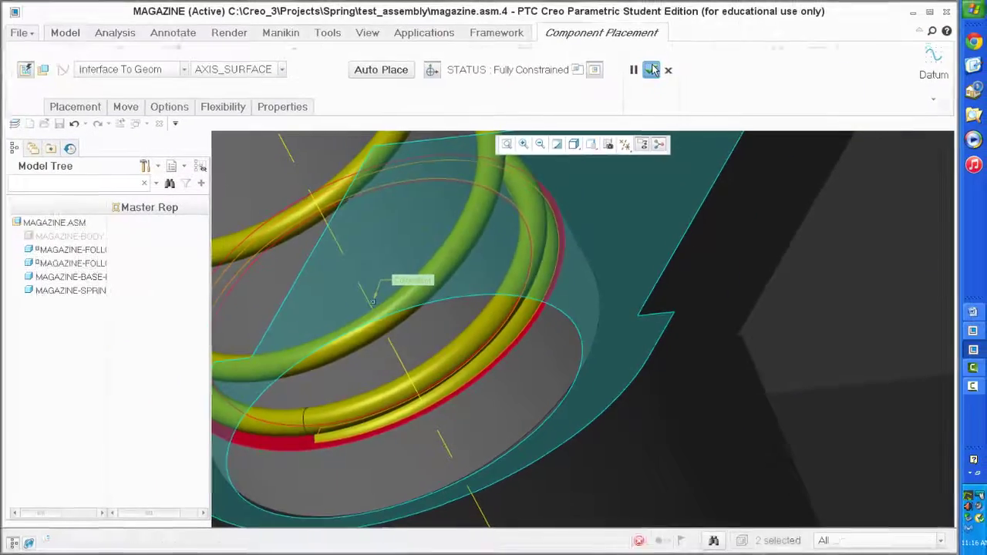
left_click(633, 44)
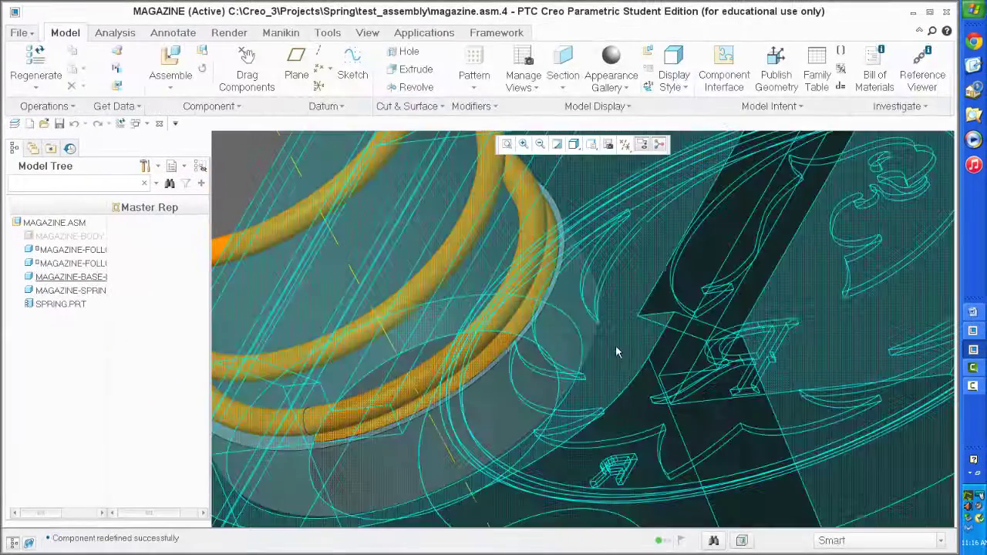
middle_click_drag(615, 345, 580, 345)
scroll(579, 346, "down", 6)
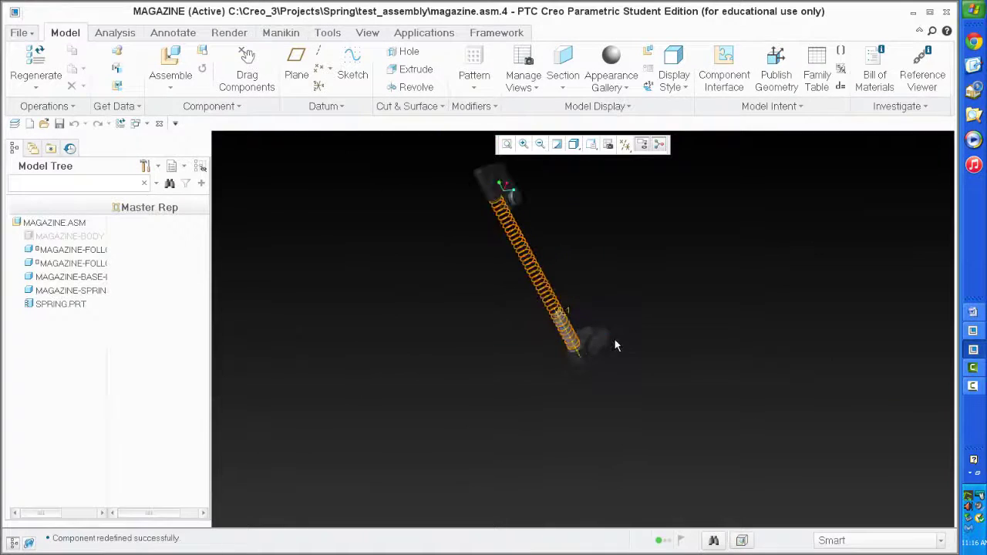
Hide all layers of MAGAZINE.ASM from the layer tree and return to the model tree.
middle_click_drag(657, 319, 655, 298)
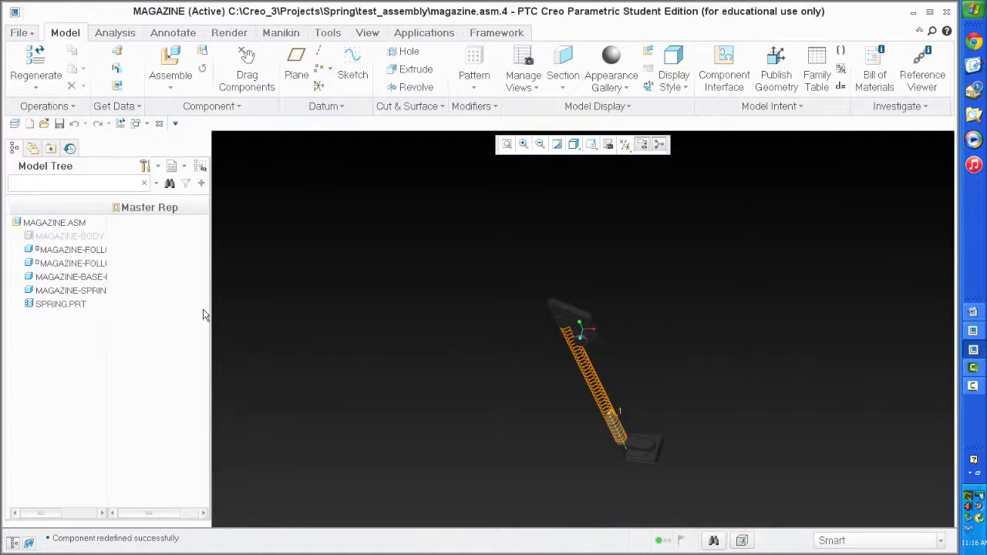
left_click(15, 125)
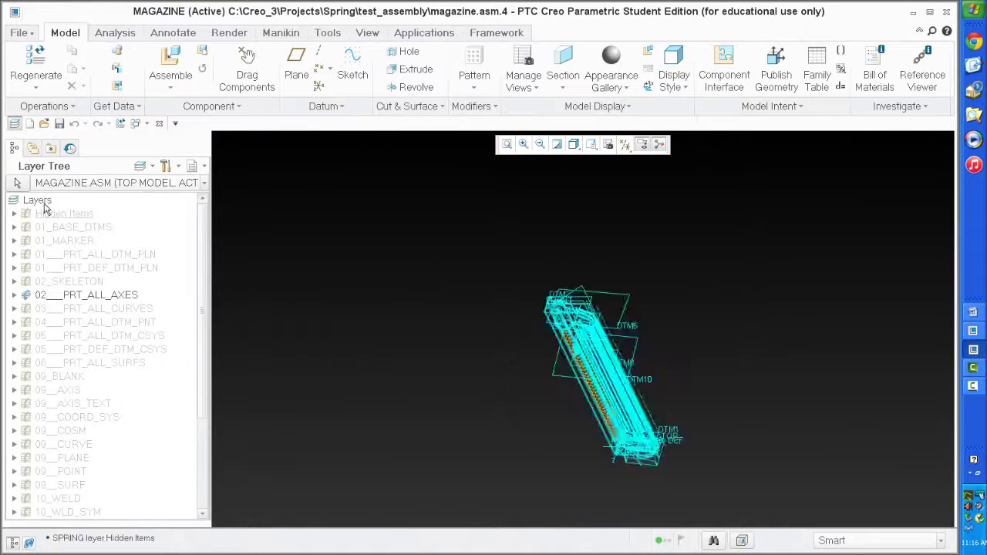
right_click(37, 203)
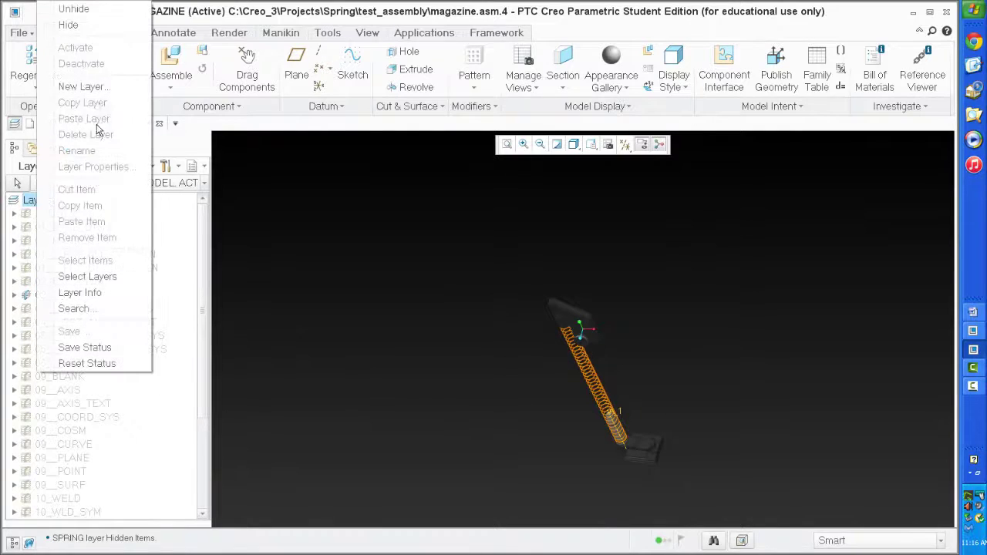
left_click(66, 24)
scroll(567, 407, "up", 5)
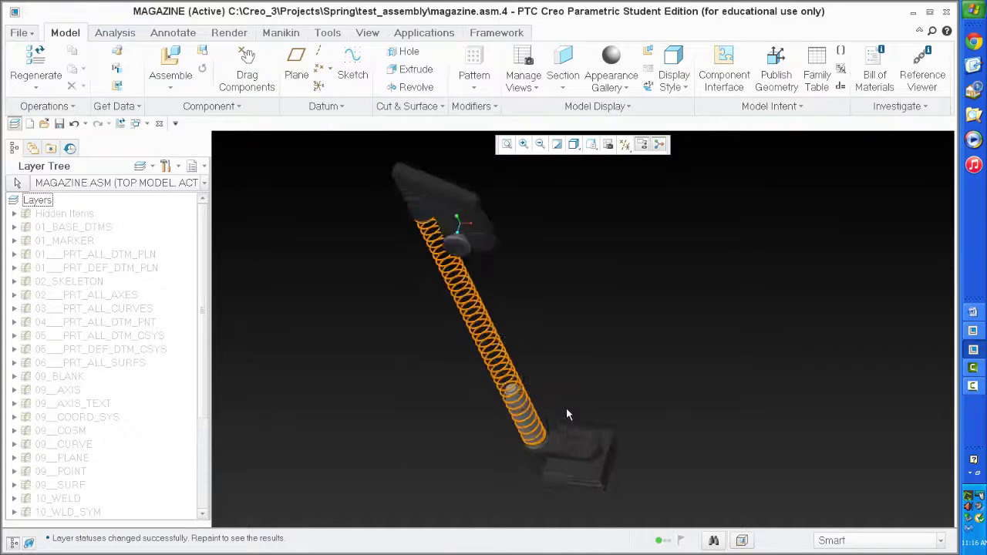
mouse_move(617, 391)
middle_mouse_down()
mouse_move(650, 337)
mouse_move(651, 317)
mouse_move(597, 373)
mouse_move(560, 353)
mouse_move(605, 383)
middle_mouse_up()
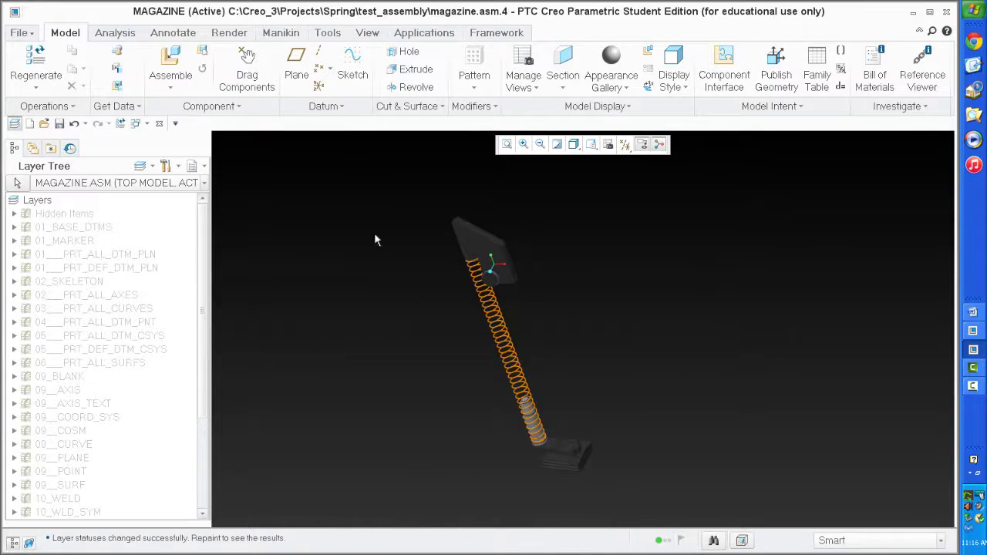
left_click(14, 125)
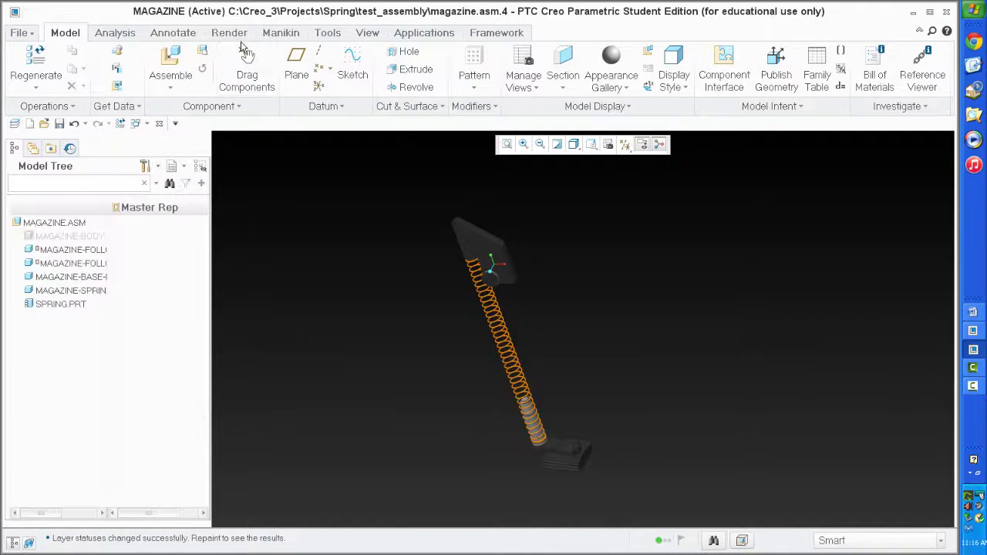
Drag the magazine follower partway down toward the plunger, finish the drag, and check the regenerated spring coils.
left_click(247, 55)
left_click(461, 224)
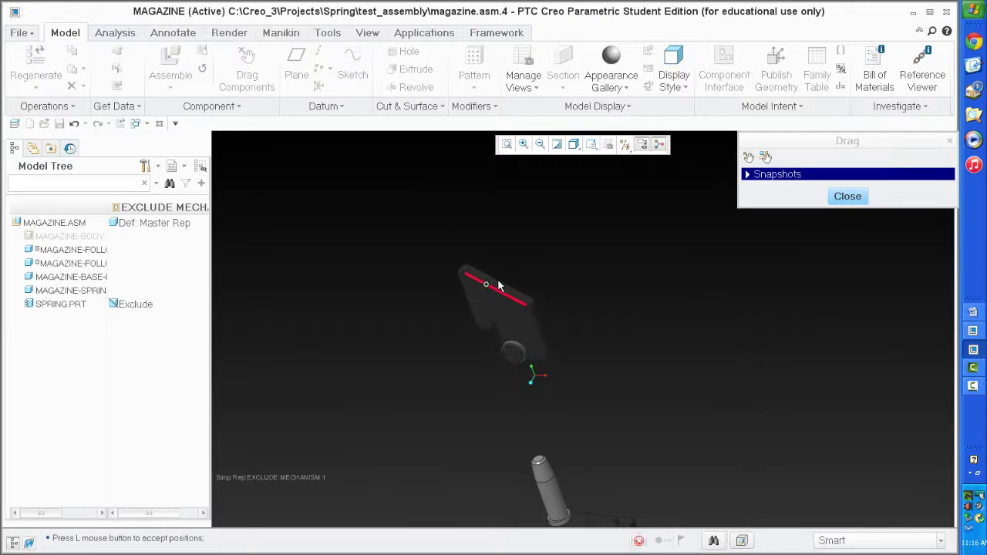
left_click(501, 286)
left_click(848, 196)
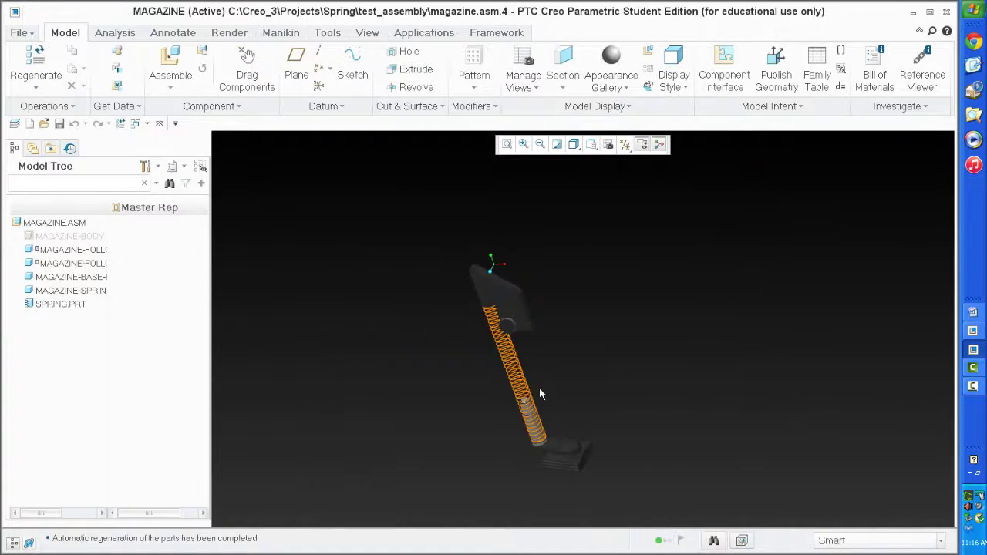
middle_click_drag(576, 353, 584, 349)
scroll(485, 405, "up", 3)
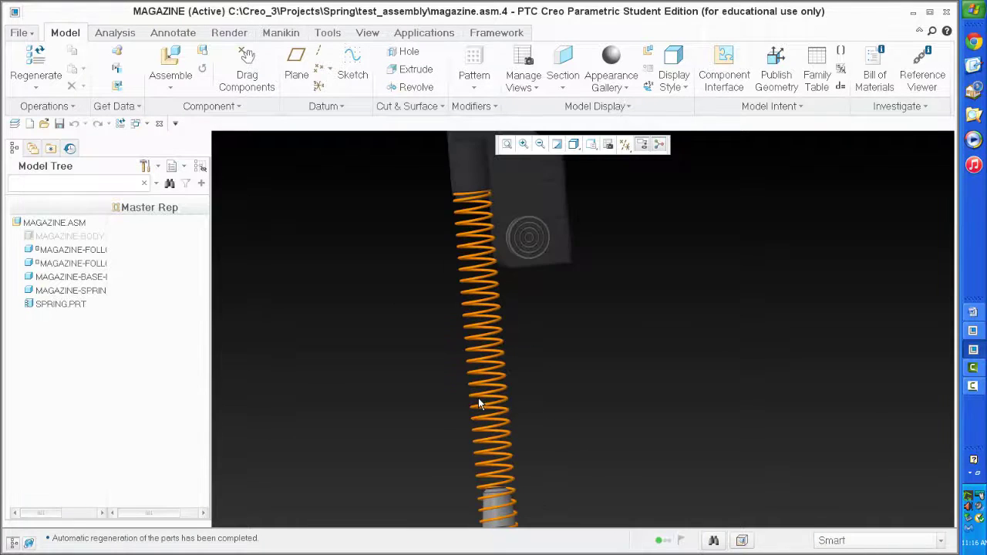
scroll(542, 359, "down", 5)
Move the follower farther down toward the magazine base, end component dragging, and inspect the more compressed spring.
left_click(239, 61)
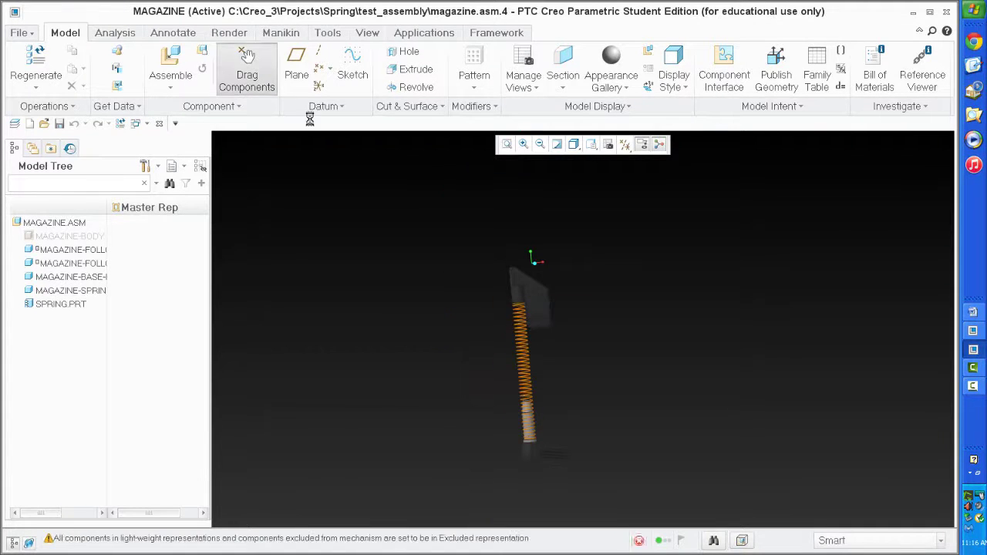
left_click(540, 308)
left_click(539, 346)
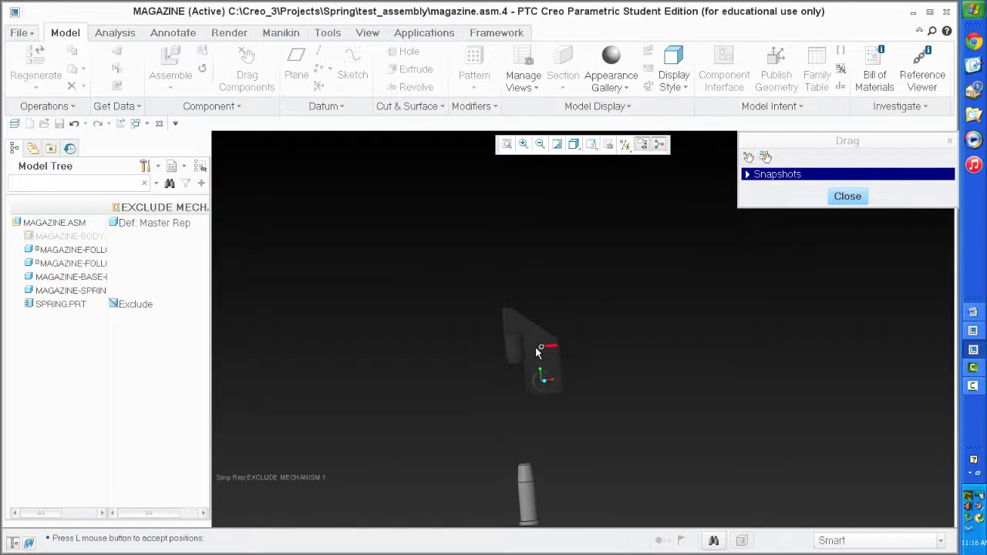
left_click(847, 196)
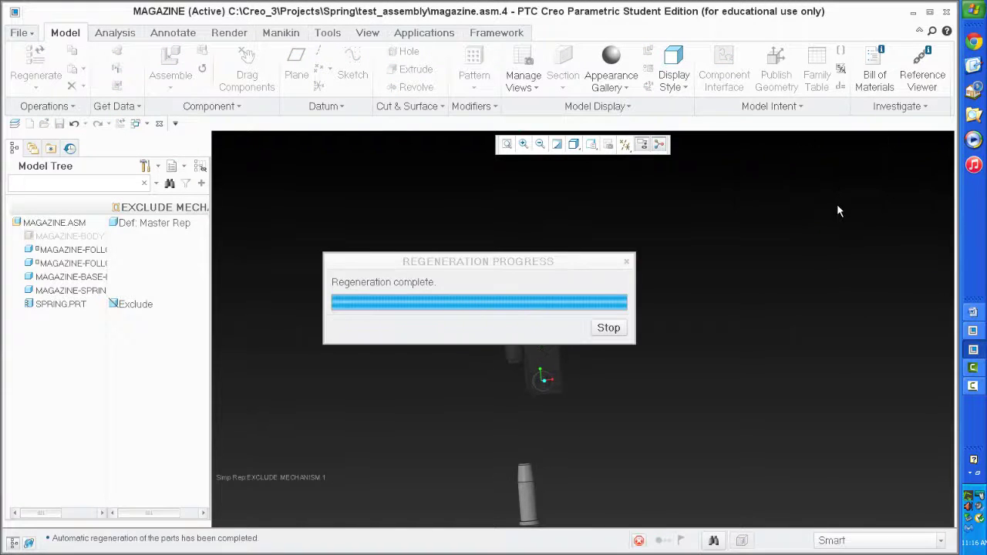
scroll(518, 361, "down", 4)
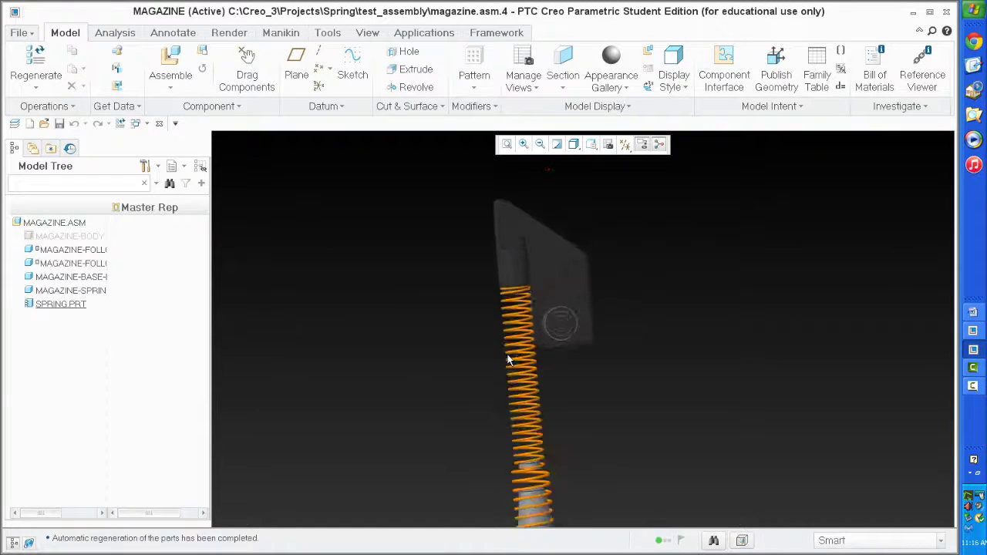
scroll(478, 324, "up", 3)
middle_click_drag(554, 322, 500, 379)
Switch to the SPRING part and inspect the ground faces made by the GRIND feature at both coil ends.
right_click(81, 236)
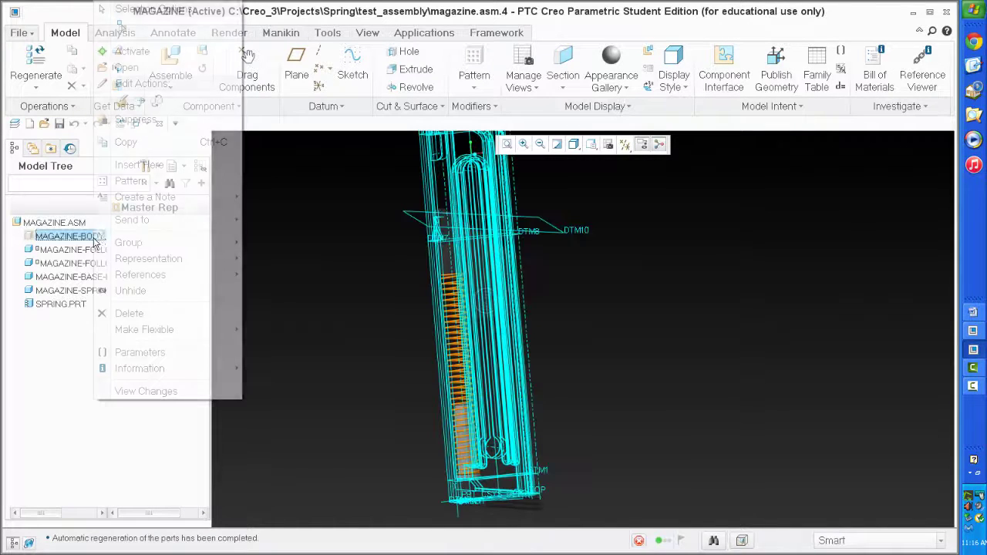
left_click(154, 48)
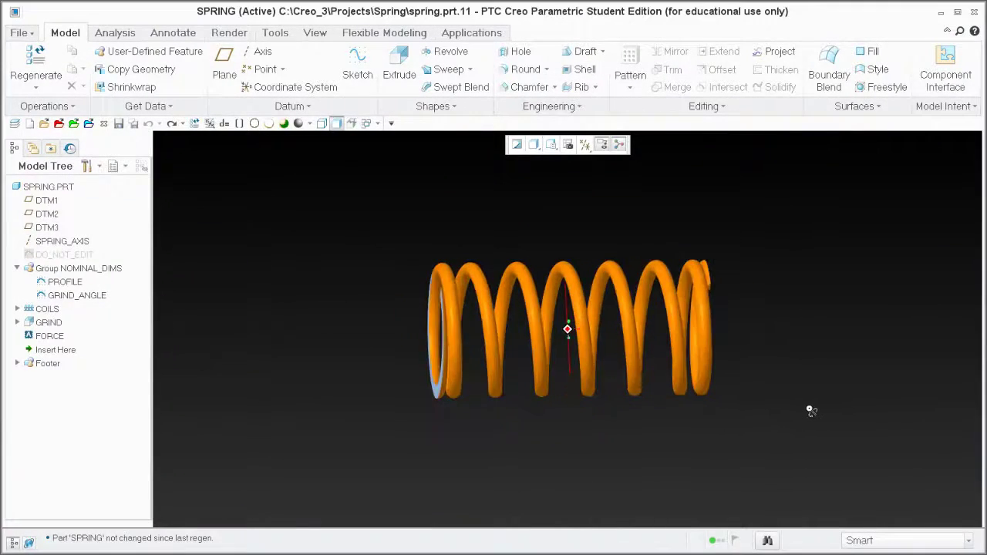
left_click(708, 280)
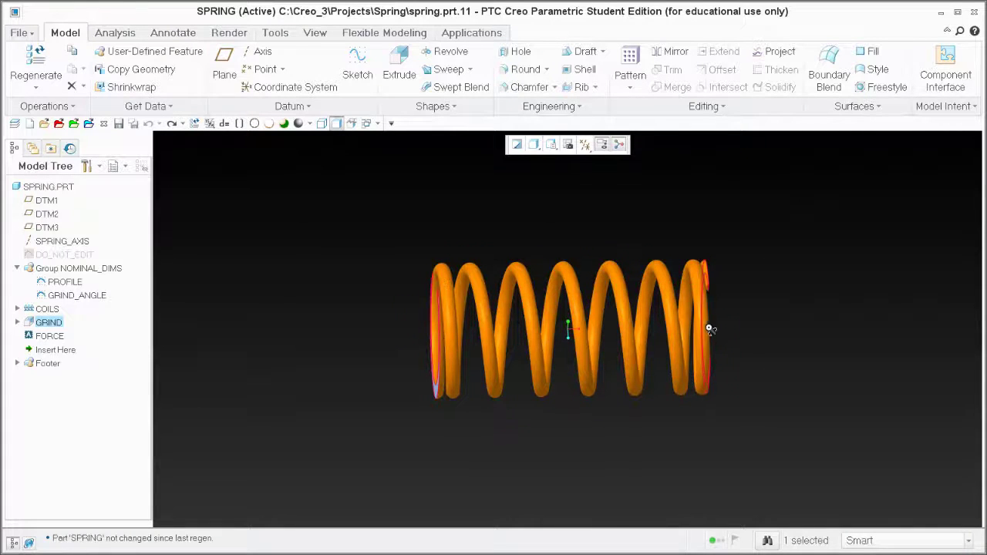
middle_click_drag(711, 330, 686, 292)
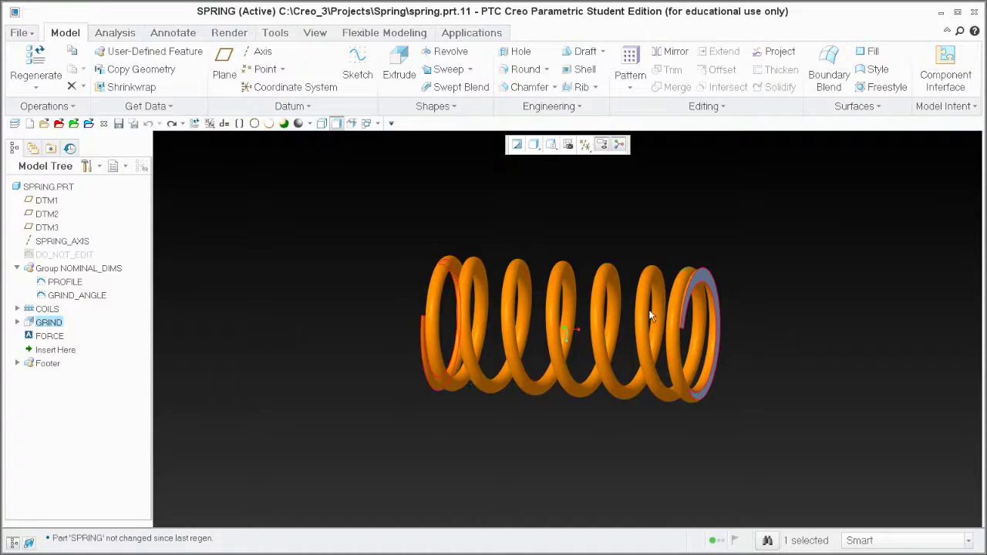
left_click(753, 343)
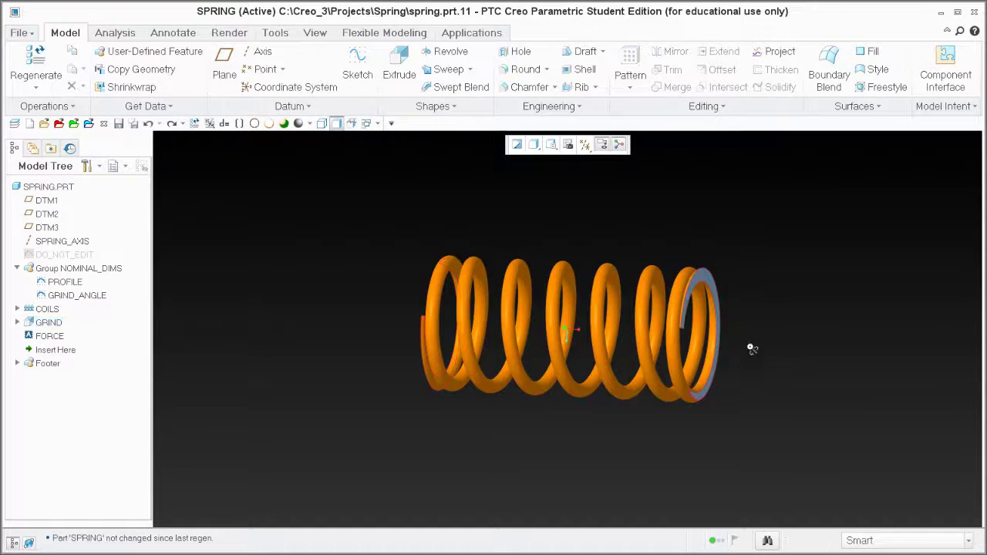
key("ctrl+d")
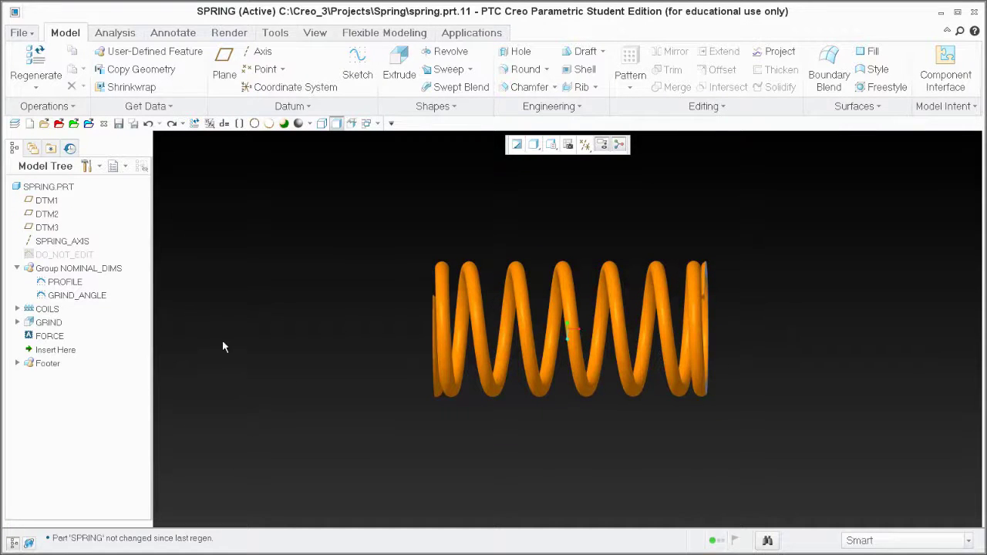
Redefine the PROFILE sketch and draw a line from the right-end wire circle's center to a point on its circumference.
right_click(70, 282)
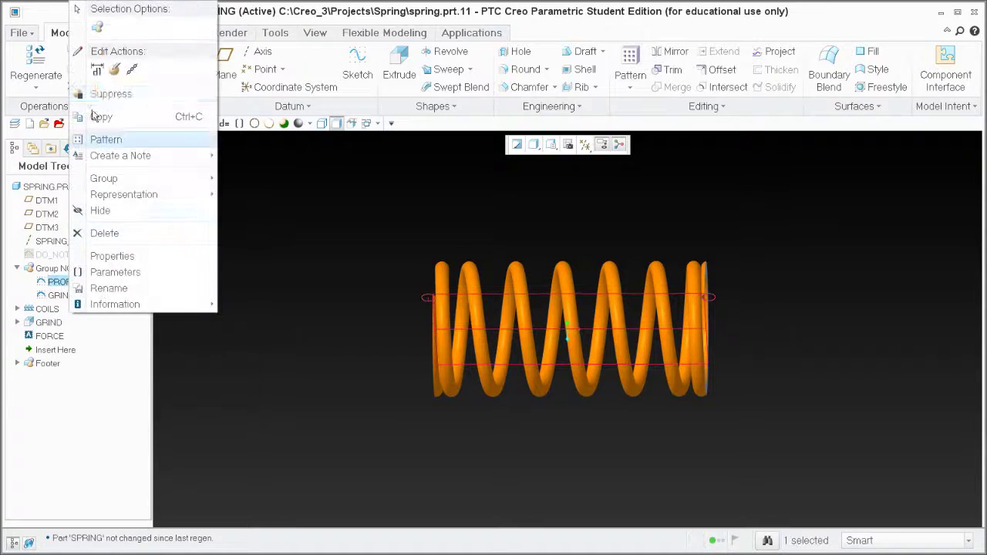
left_click(114, 69)
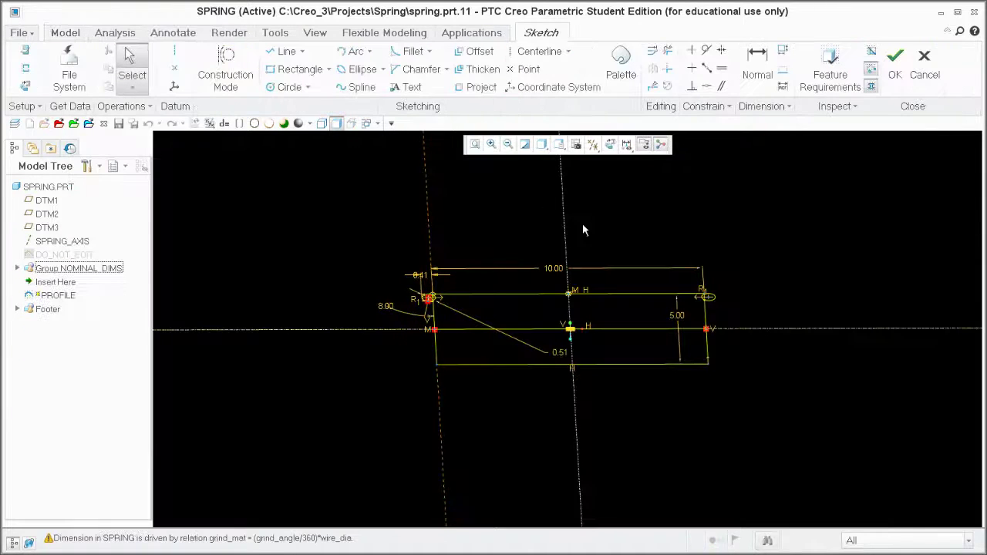
left_click(25, 85)
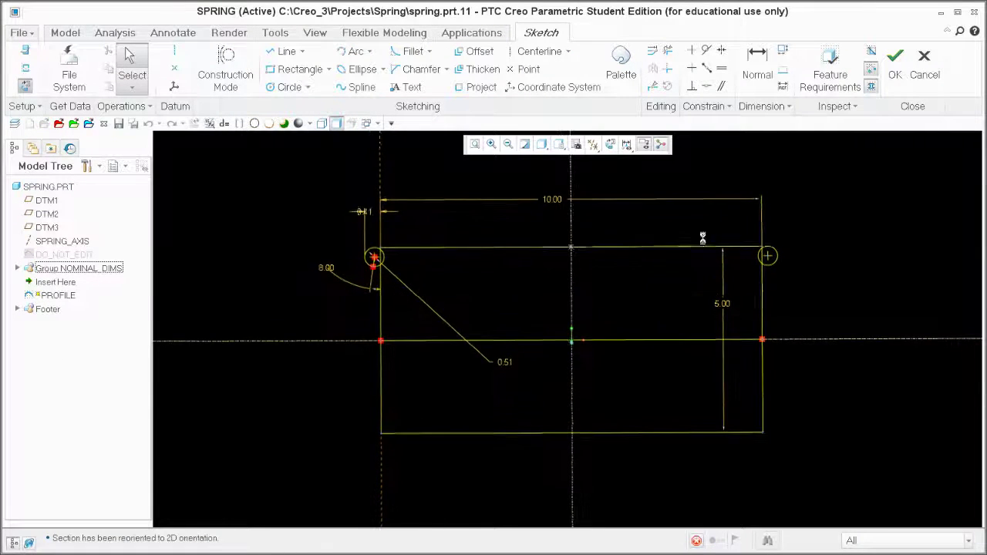
scroll(769, 262, "down", 5)
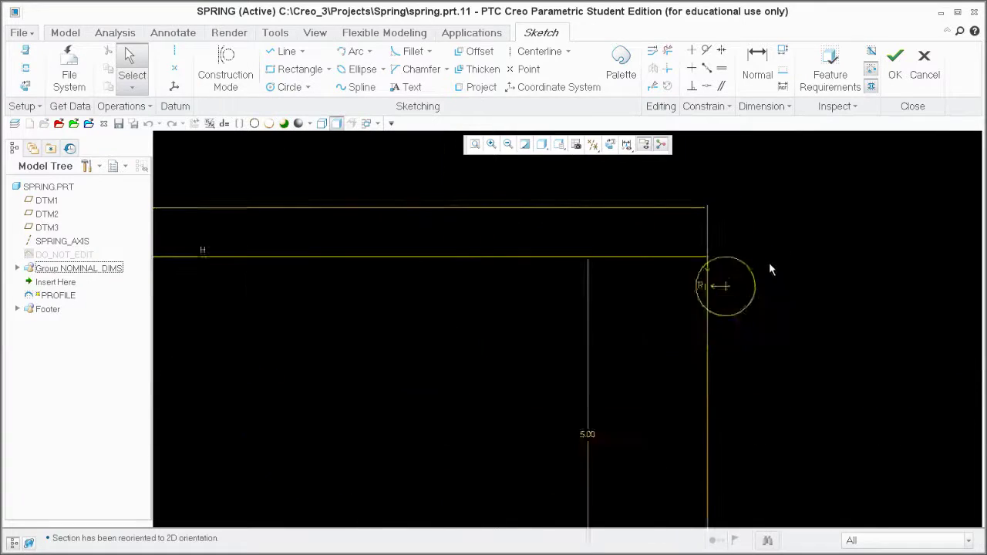
left_click(287, 52)
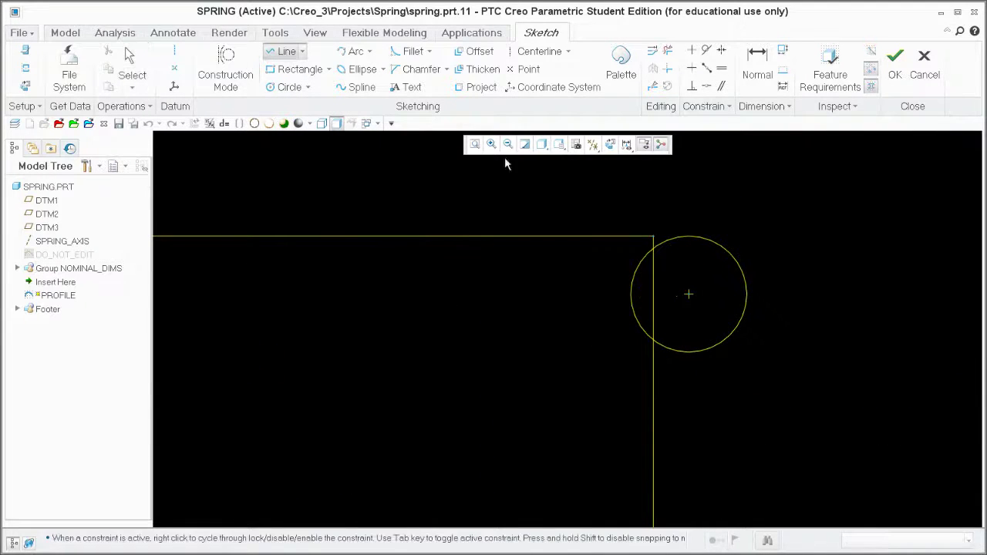
left_click(714, 349)
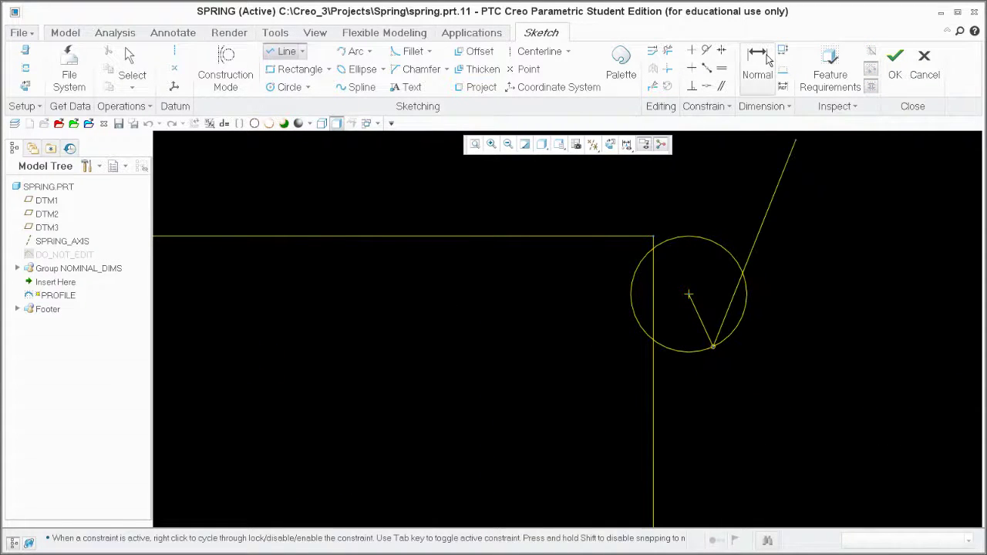
middle_click(829, 225)
scroll(830, 230, "down", 1)
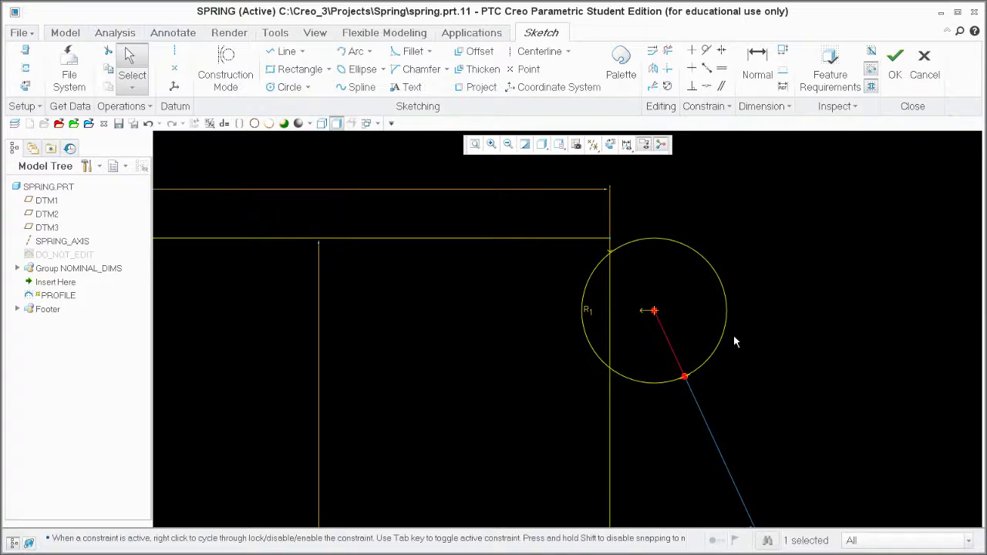
Set the angle between the new line and the vertical end line to 5 degrees and complete the sketch.
scroll(734, 334, "up", 3)
scroll(697, 305, "down", 2)
scroll(702, 359, "down", 4)
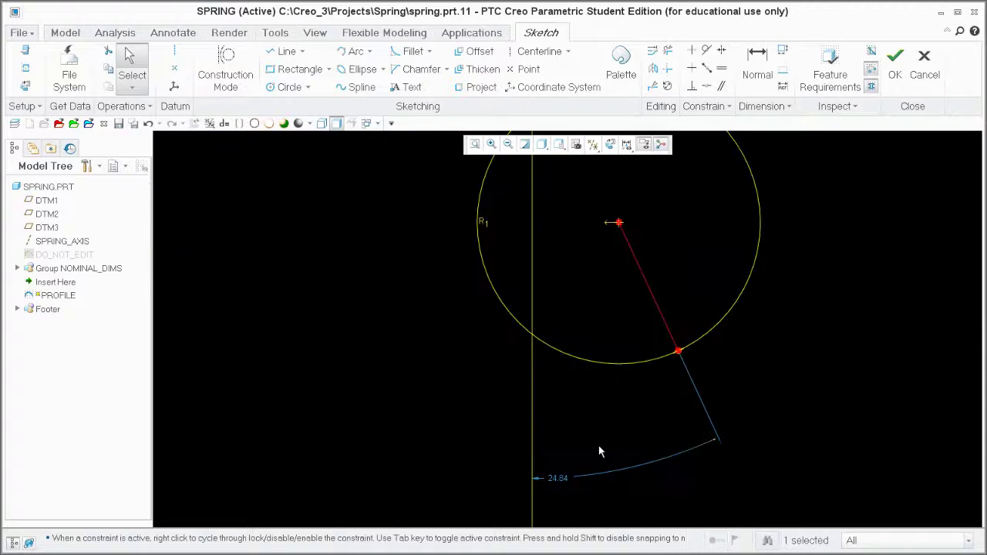
left_click_drag(557, 478, 603, 429)
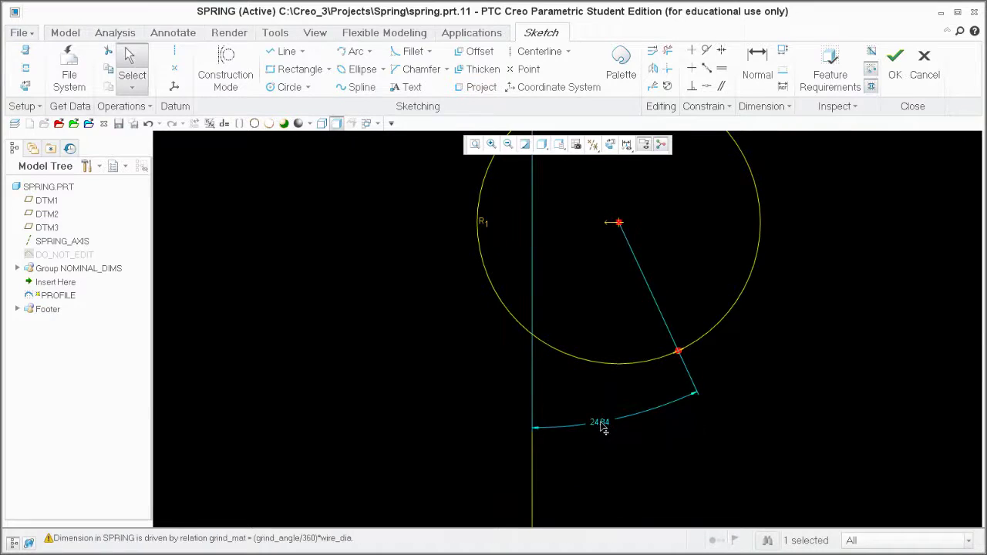
double_click(603, 429)
type("5")
key("Return")
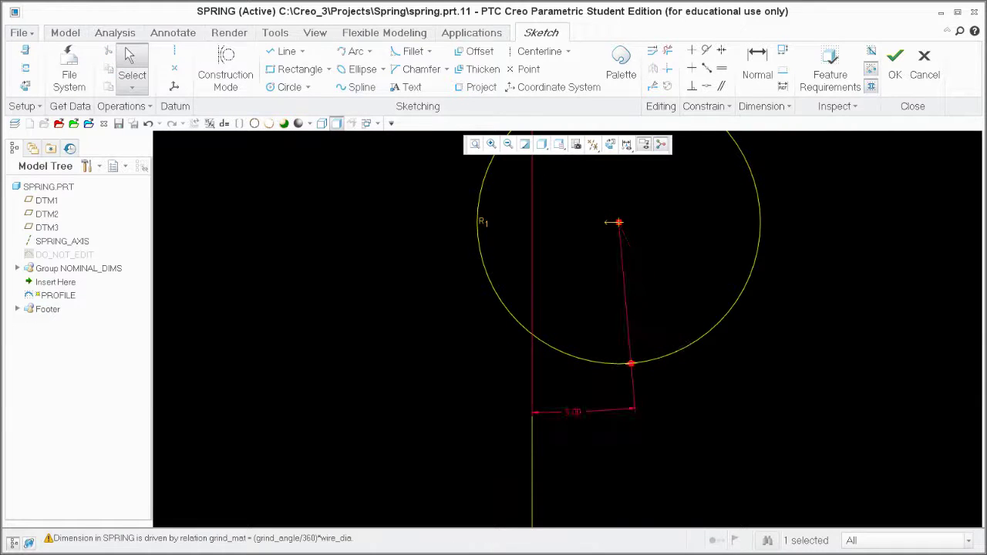
left_click(890, 66)
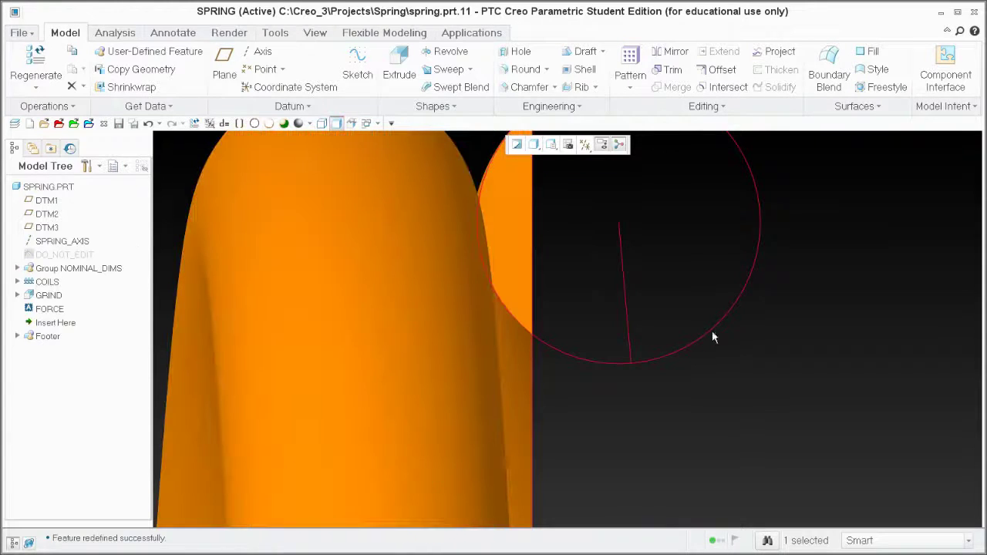
Show the PROFILE sketch's dimensions and rename the angle between the new line and the vertical end line closed_coils.
right_click(808, 322)
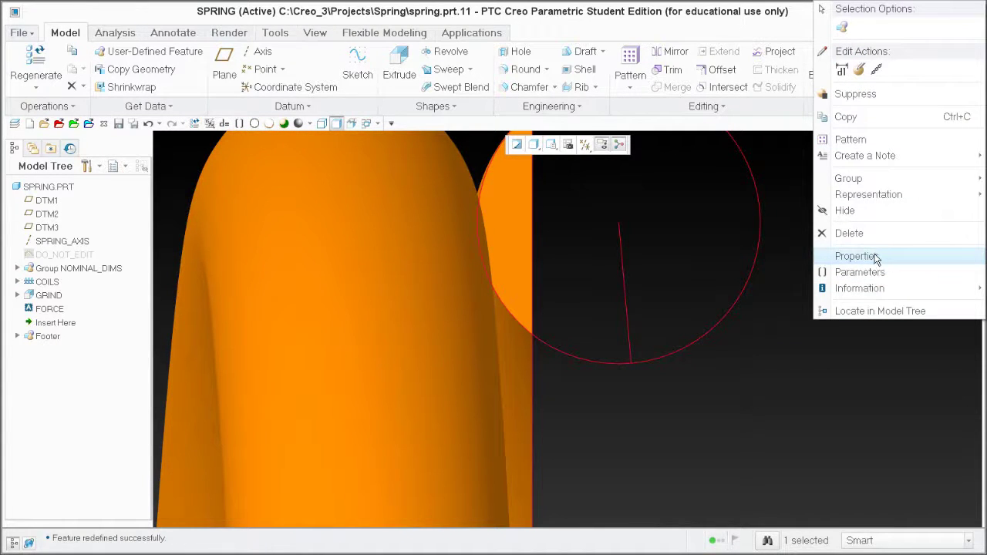
right_click(805, 304)
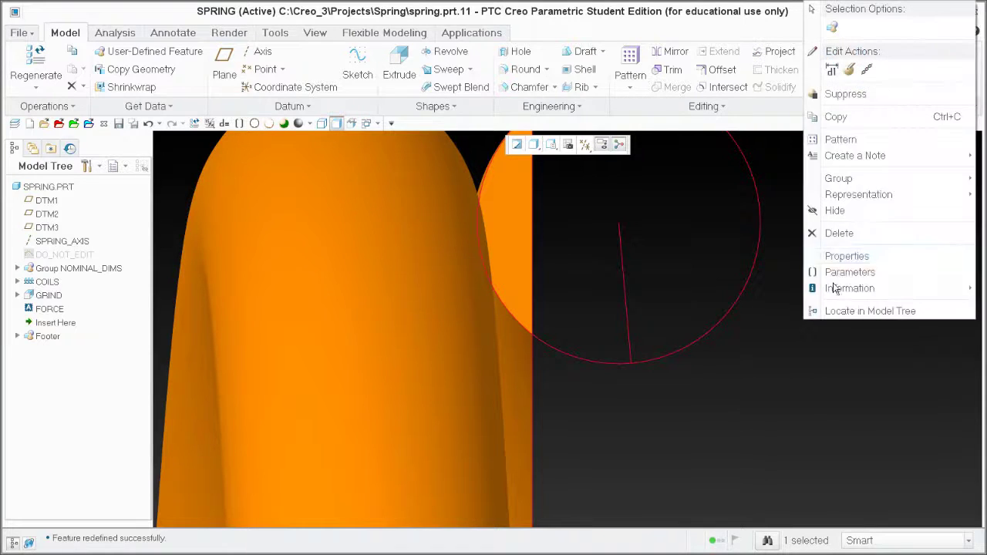
left_click(836, 72)
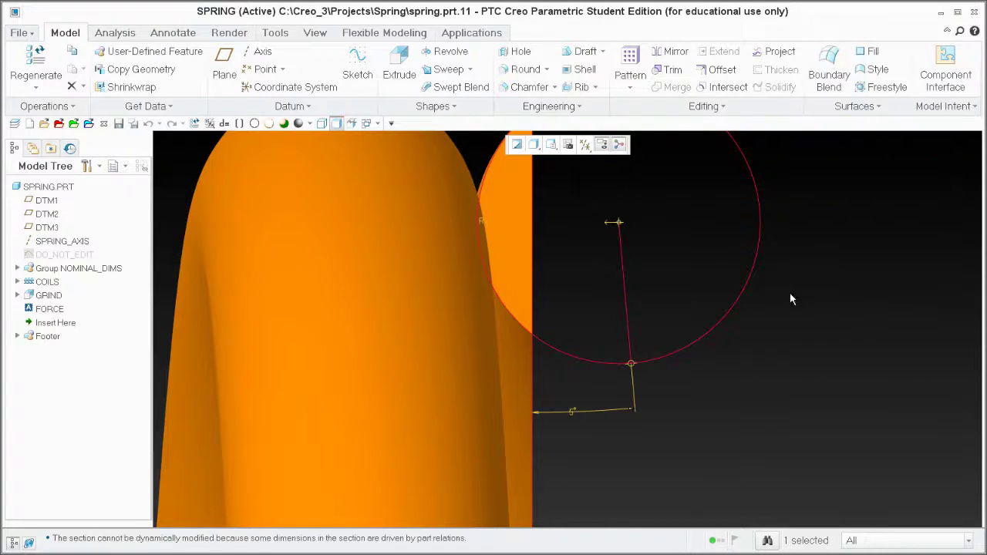
left_click(572, 413)
right_click(681, 408)
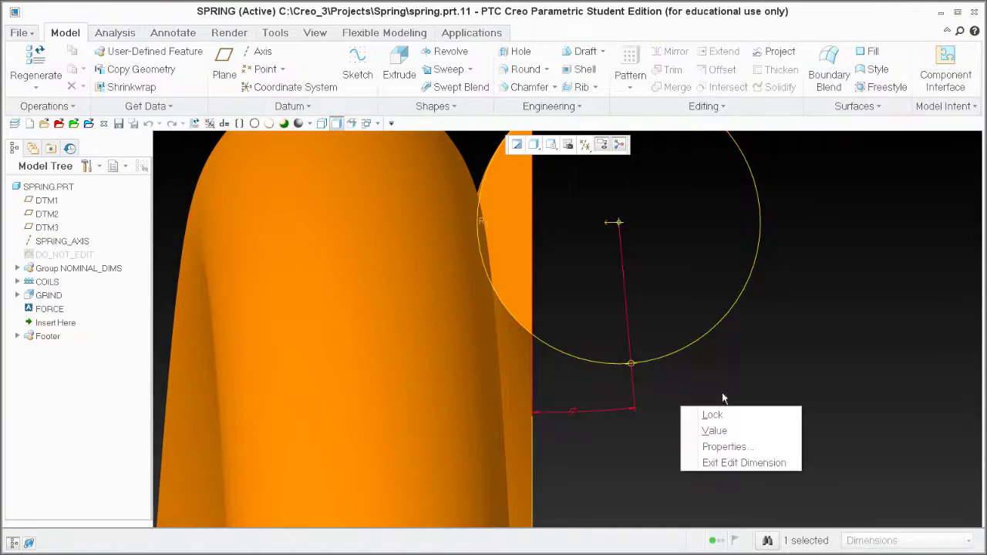
left_click(725, 446)
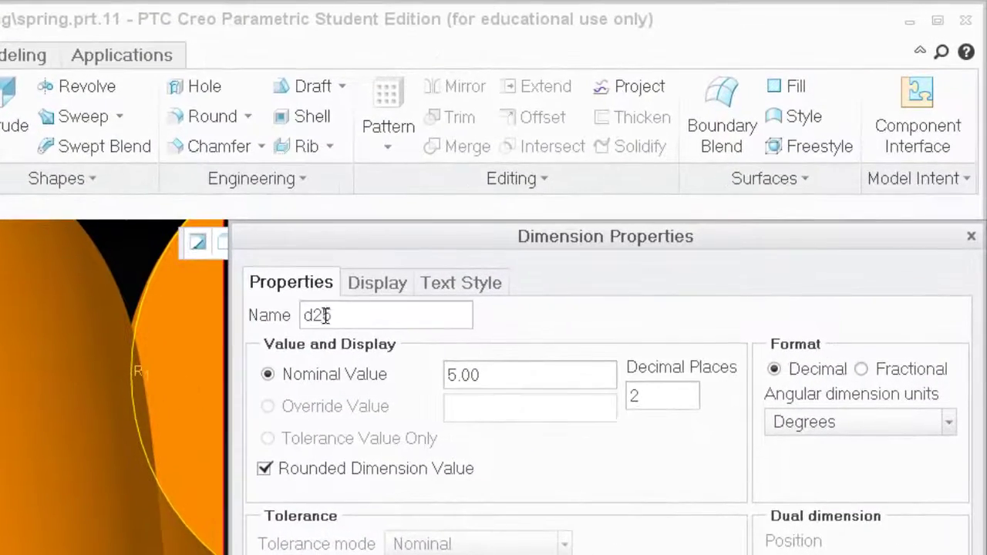
double_click(325, 315)
type("c")
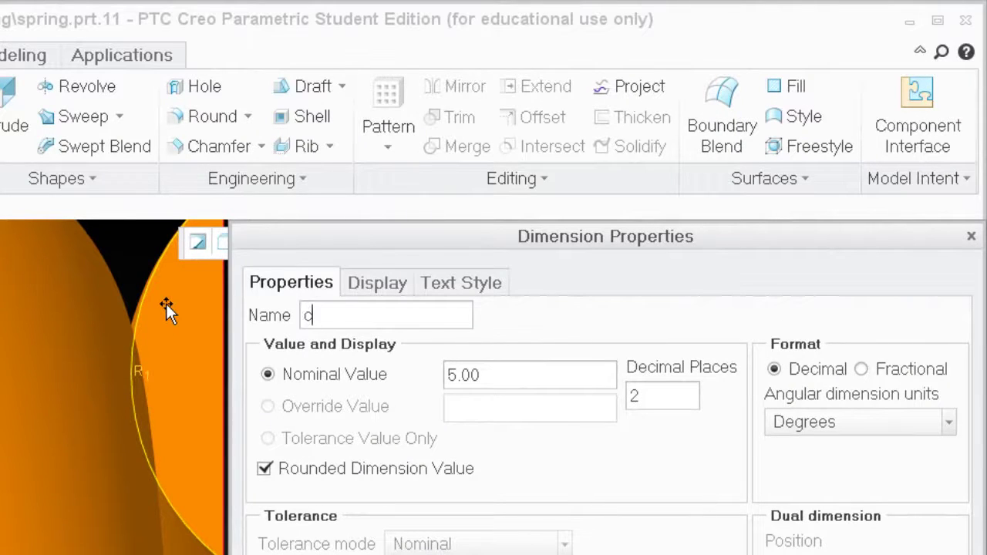
type("losed_coils")
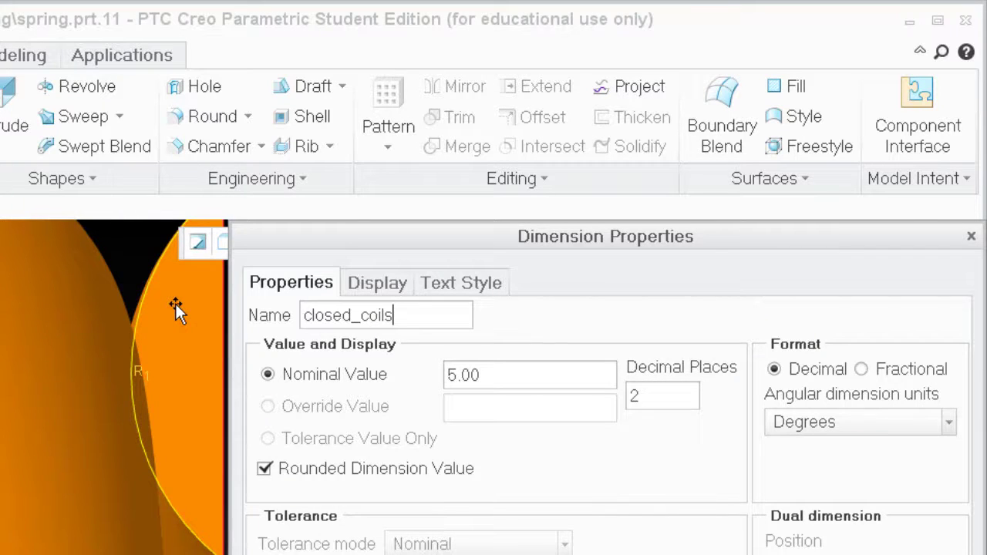
key("ctrl+a")
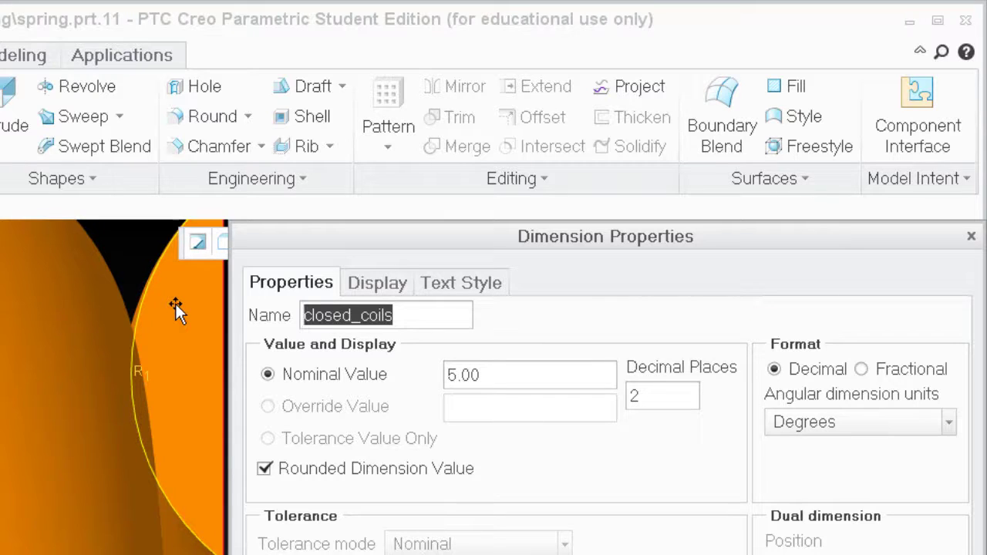
Set the closed_coils dimension's nominal value to 1 and regenerate the spring part.
key("Tab")
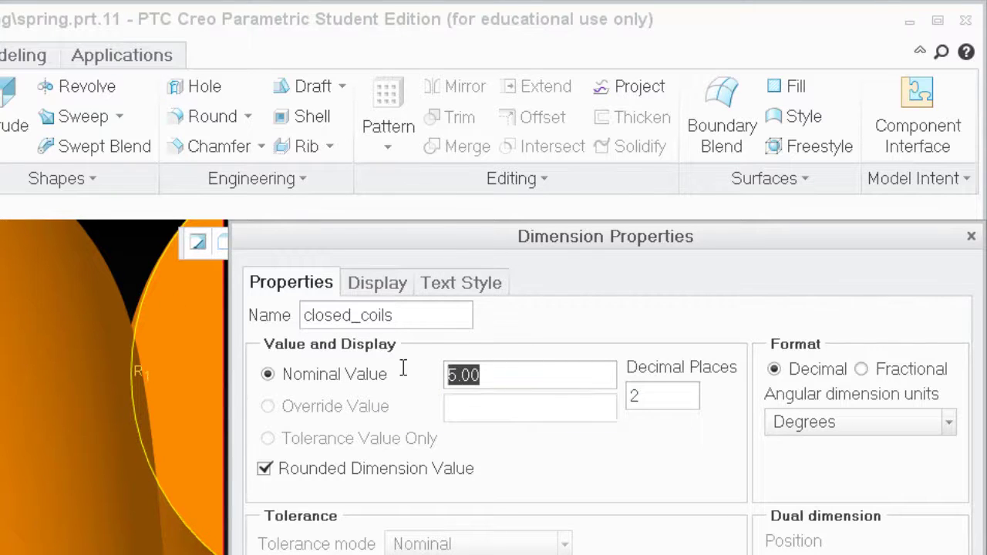
type("1")
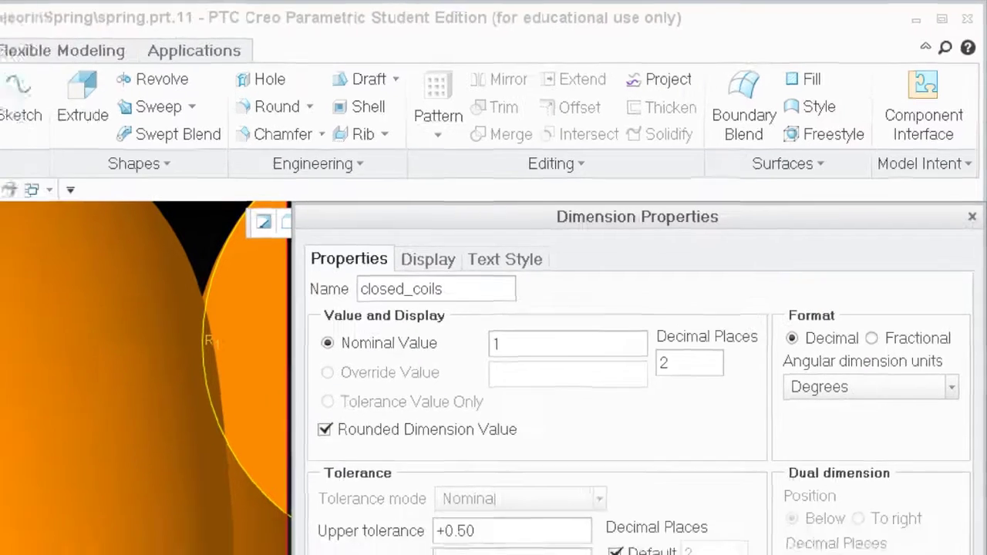
key("Return")
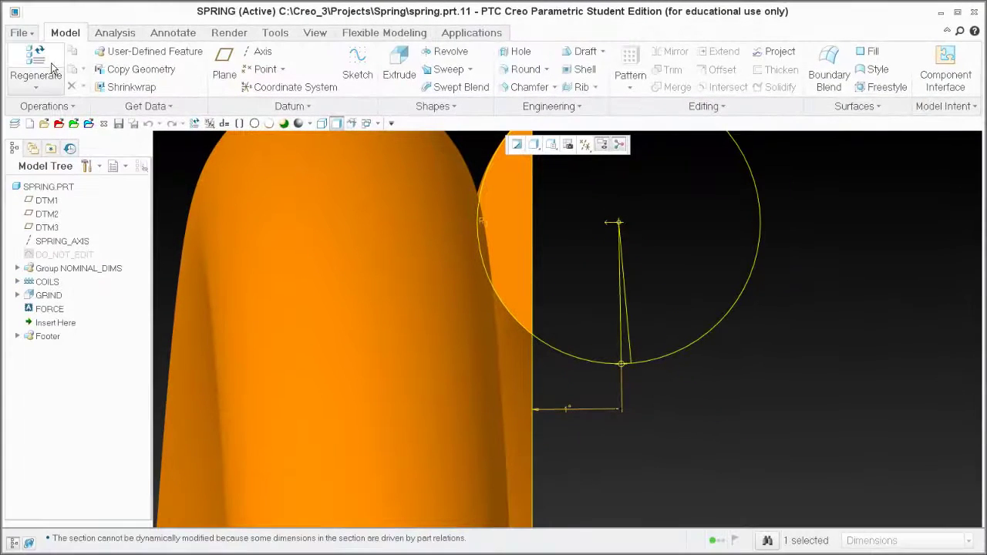
left_click(53, 68)
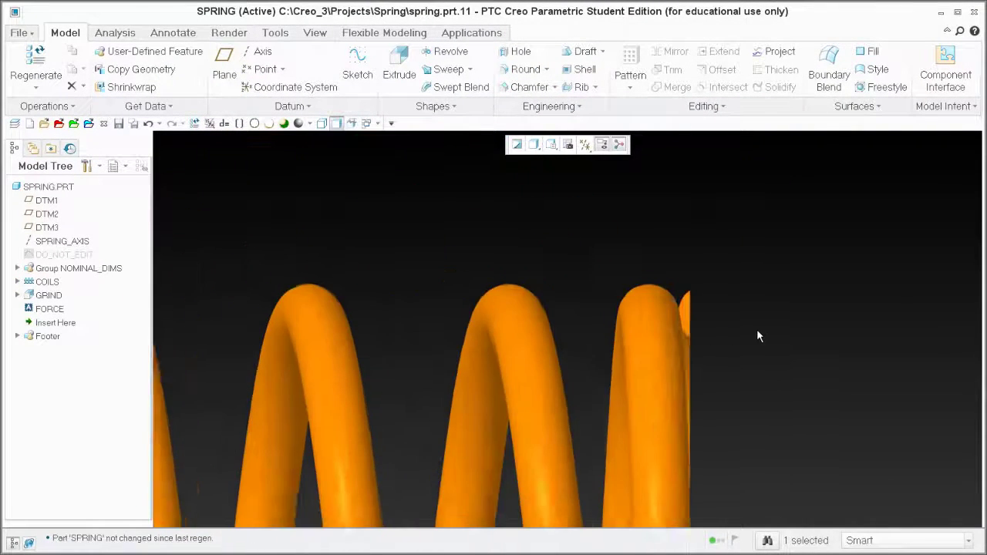
In the part relations, multiply the 2*Wire_dia term of DISTANCE_3_AND_4 by closed_coils.
scroll(757, 329, "up", 5)
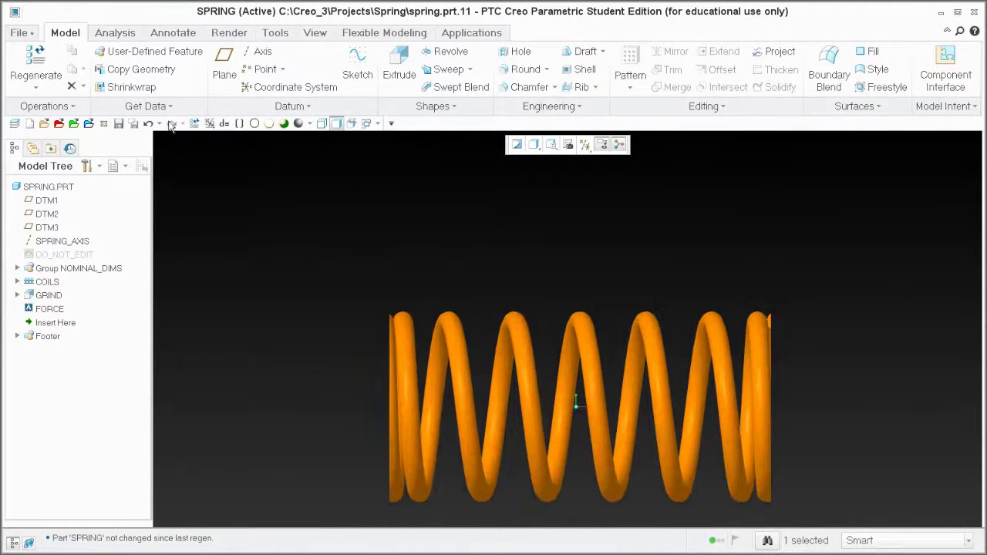
left_click(224, 123)
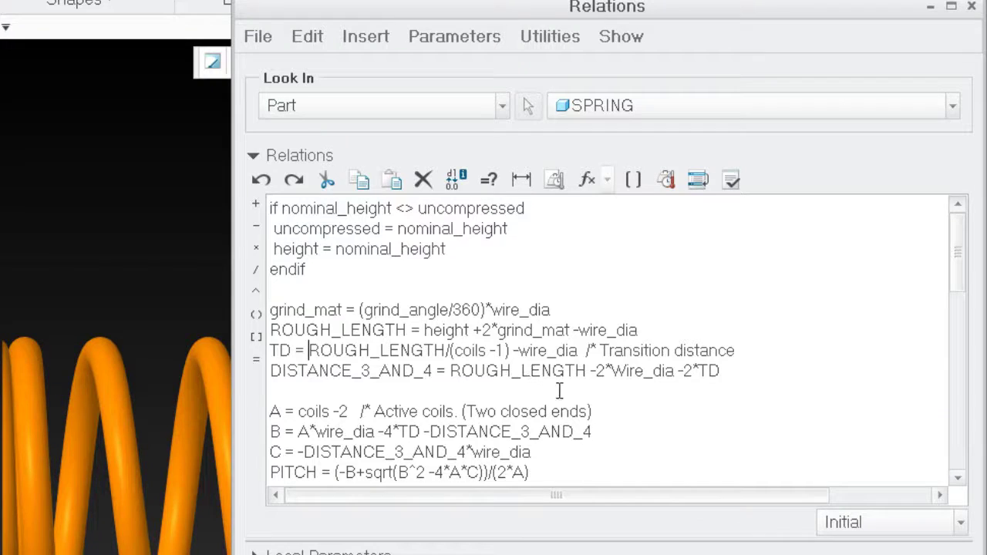
scroll(575, 395, "down", 1)
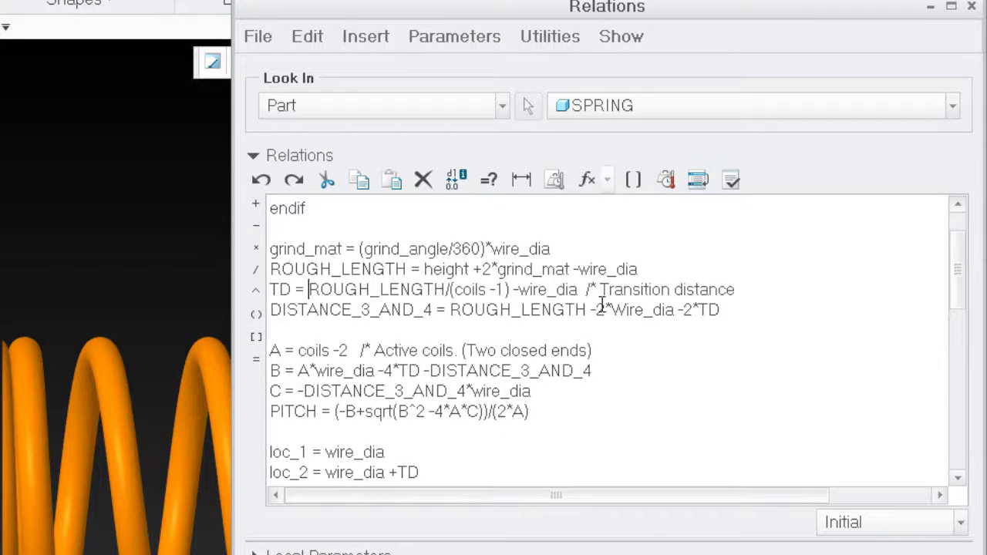
left_click_drag(596, 309, 676, 309)
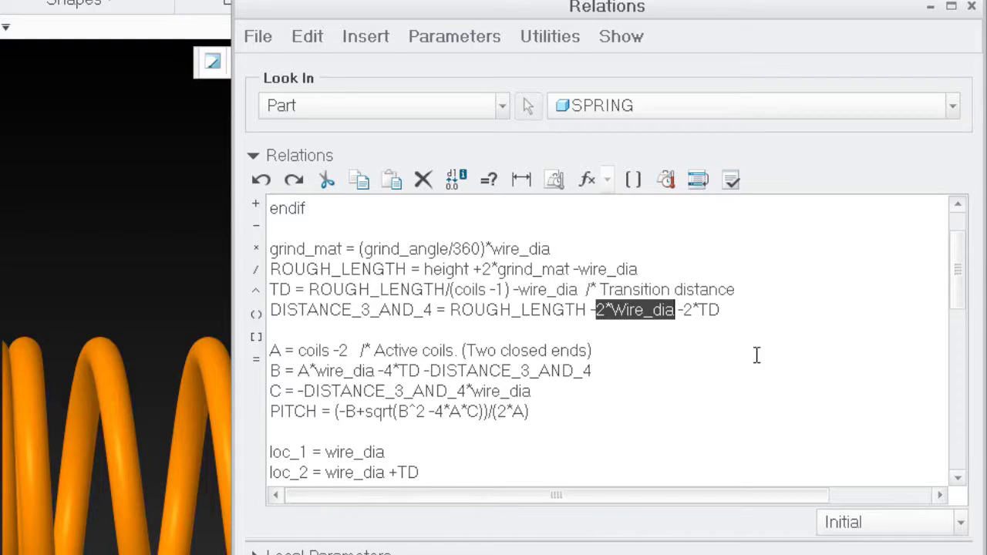
left_click(647, 332)
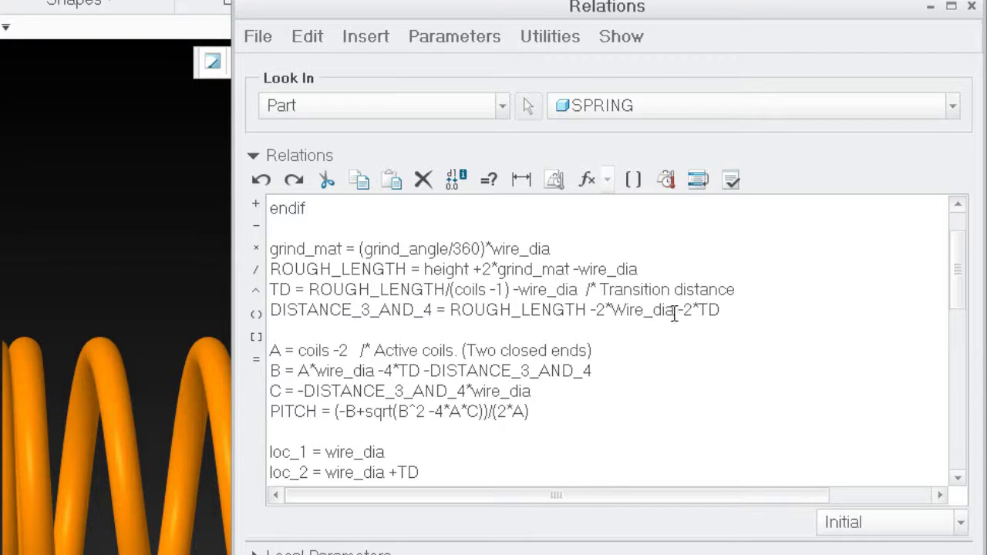
left_click(684, 313)
type("*")
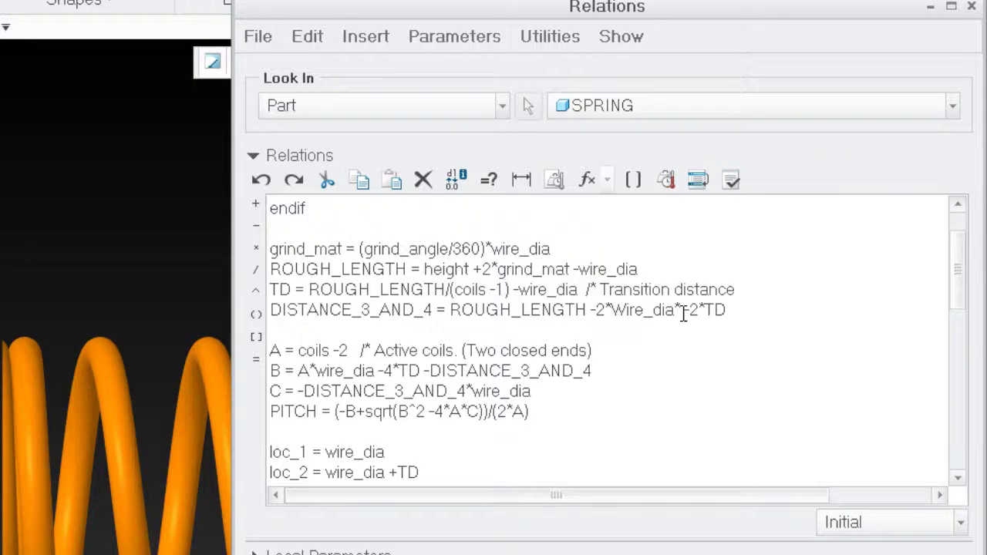
type("closed_coils")
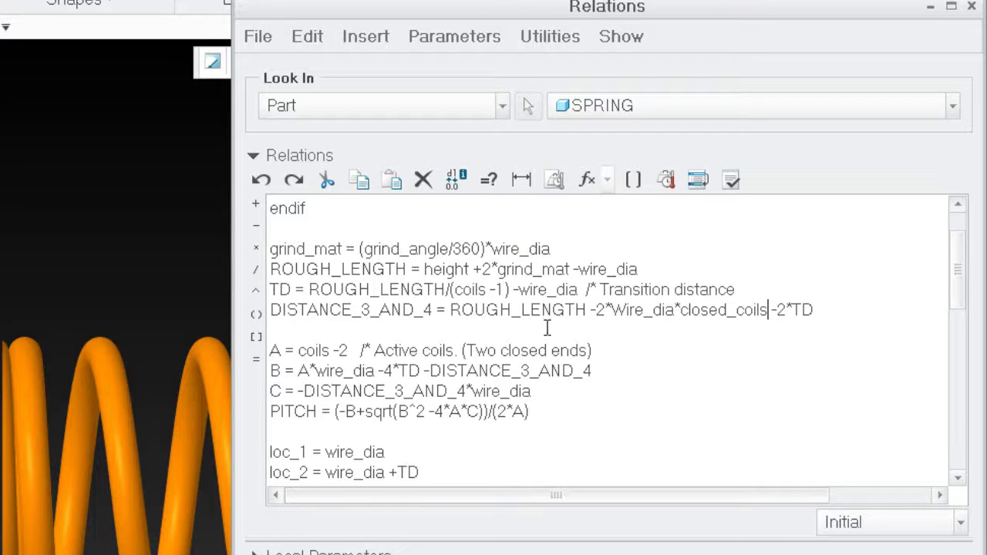
Change relation A to coils -2*closed_coils and remove "(Two closed ends)" from its comment.
scroll(664, 339, "down", 1)
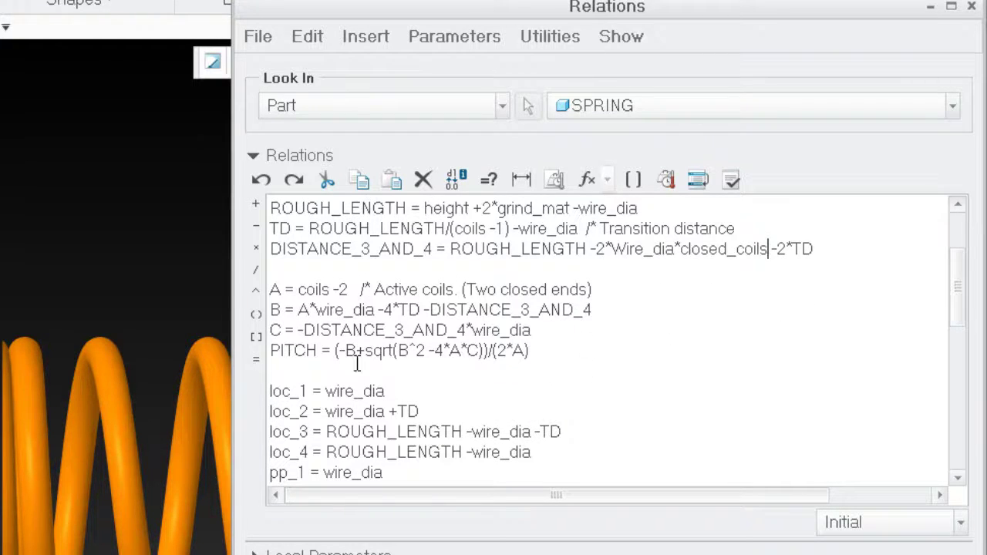
left_click(348, 289)
type("*")
type("closed_coils")
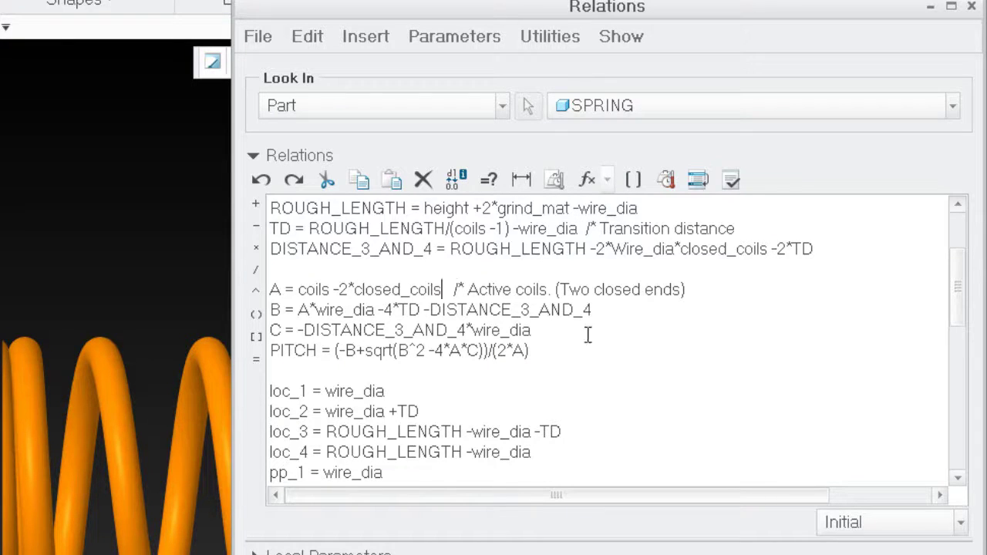
left_click_drag(557, 289, 696, 281)
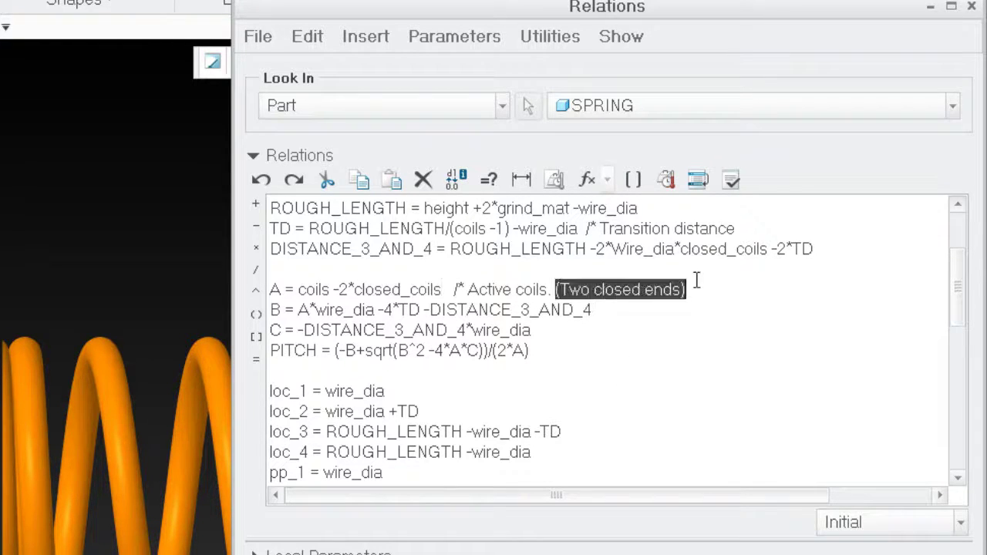
key("Delete")
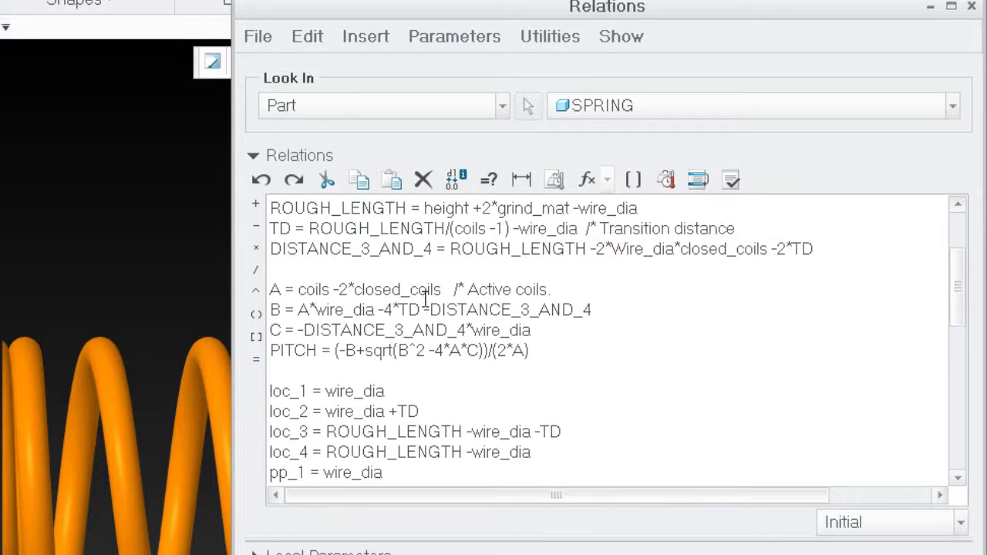
Separate the loc and pp relations with a blank line, and set loc_1 = wire_dia*closed_coils and loc_2 = loc_1+TD.
scroll(425, 299, "down", 2)
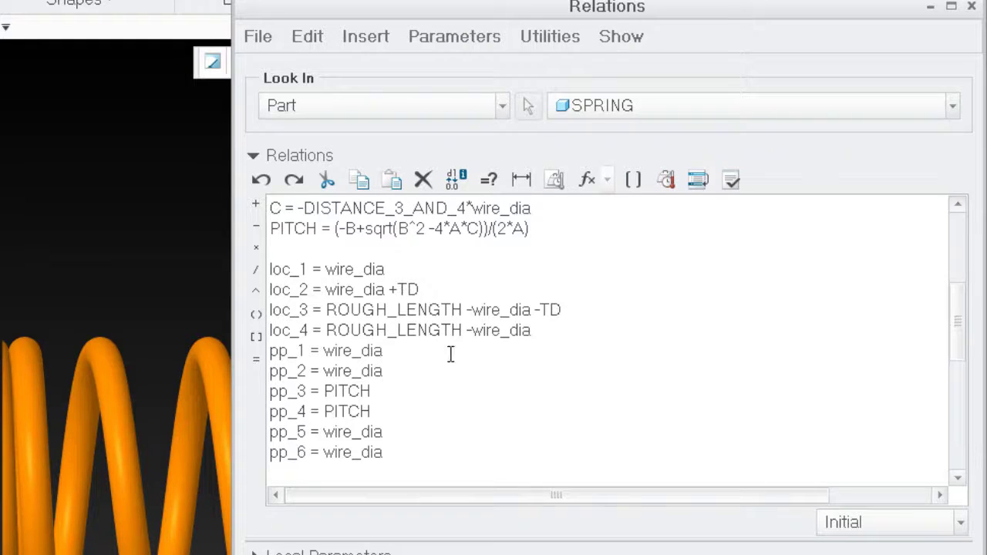
left_click(540, 330)
key("Return")
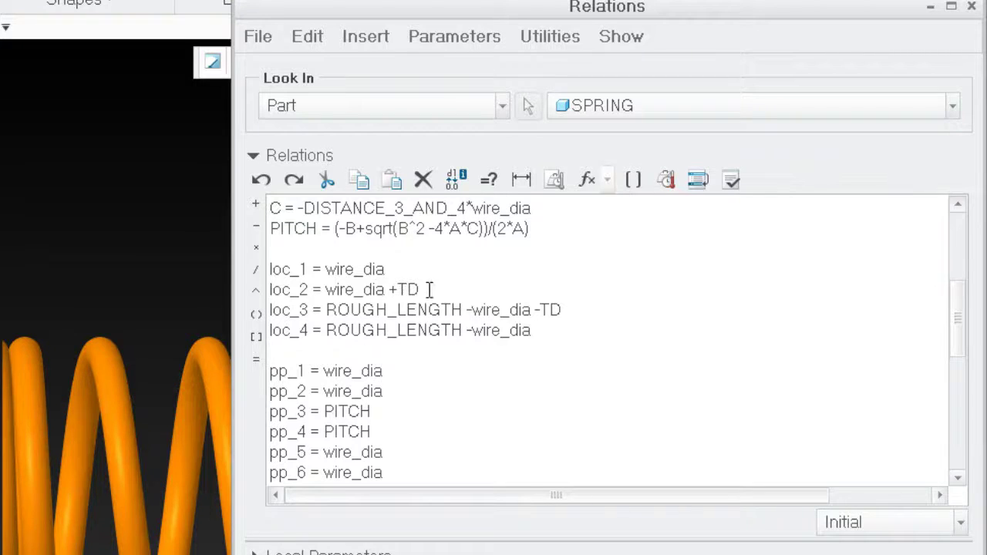
left_click_drag(388, 292, 326, 290)
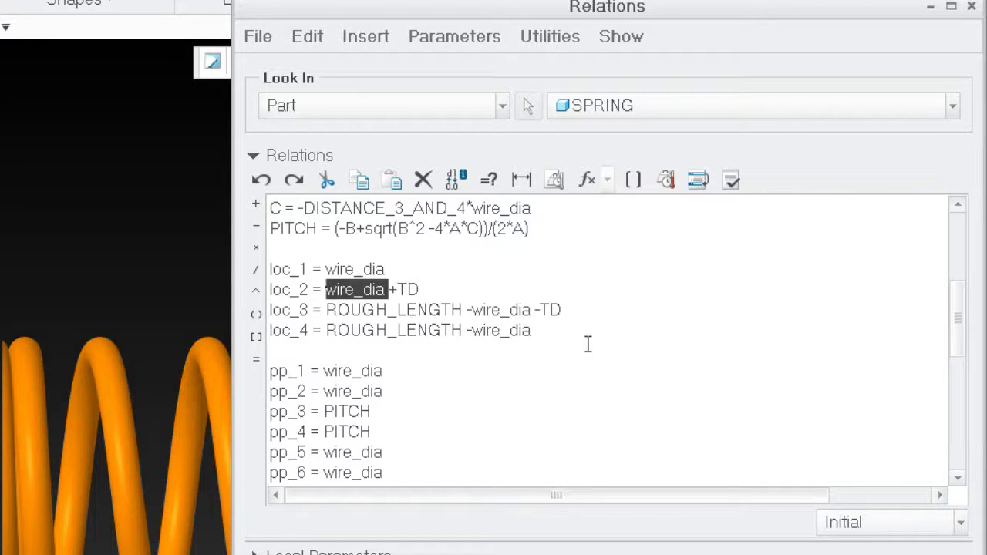
type("loc")
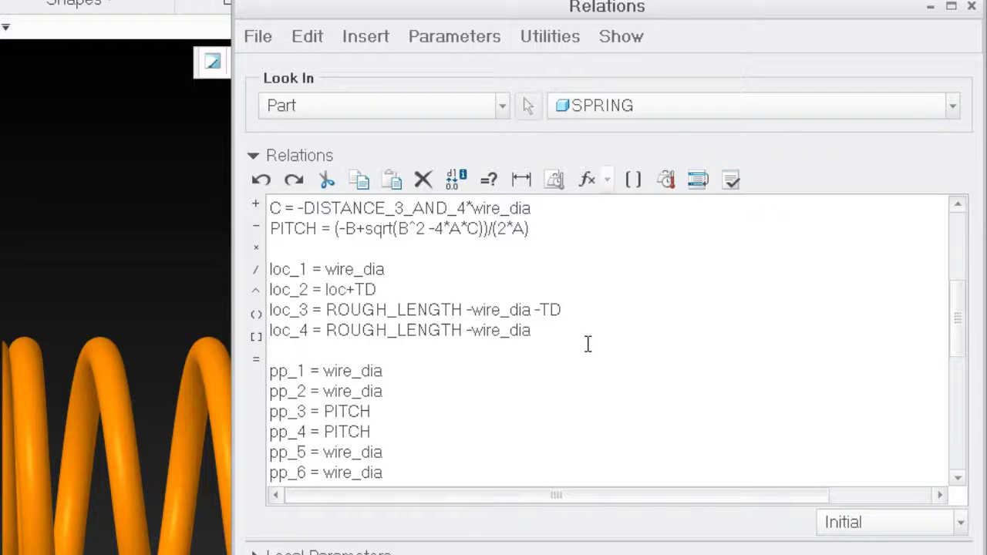
type("_1")
left_click(388, 268)
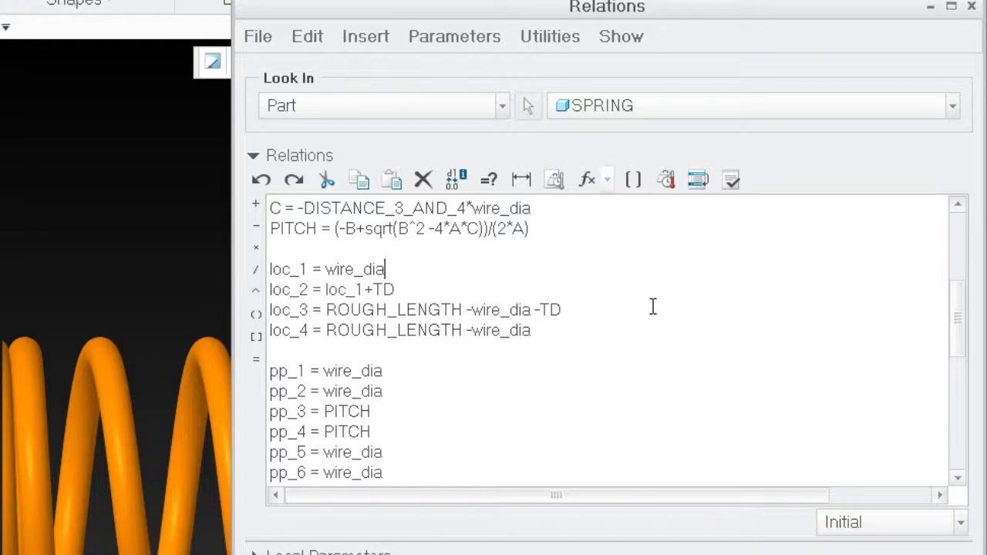
type("*closed_coils")
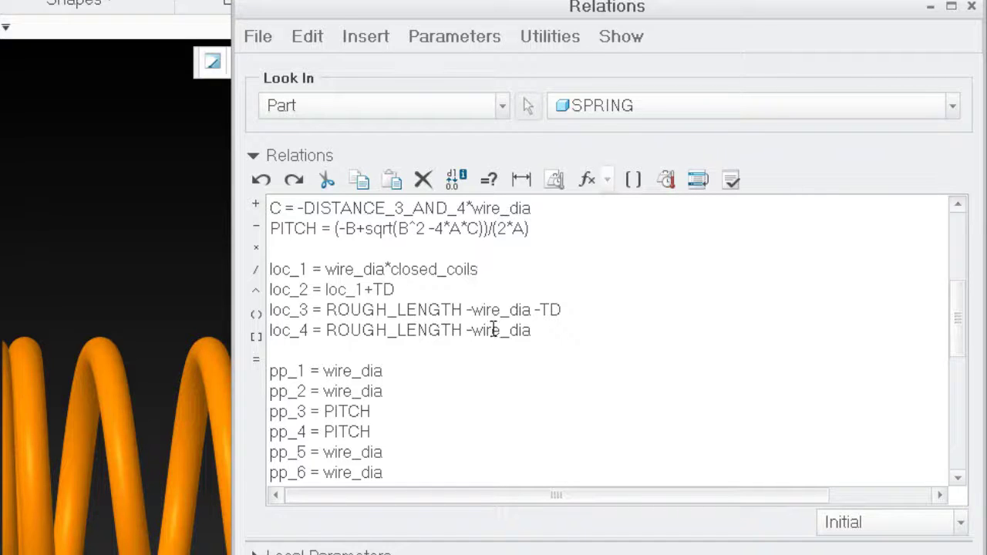
Set loc_3 = ROUGH_LENGTH -loc_2 and loc_4 = ROUGH_LENGTH -loc_1, and review the edited relations.
left_click_drag(472, 310, 577, 310)
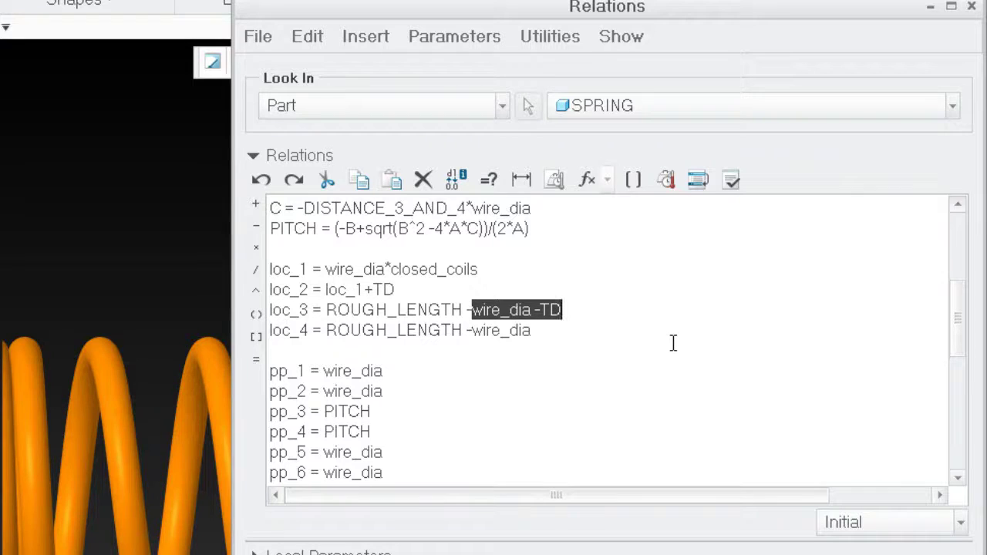
type("loc")
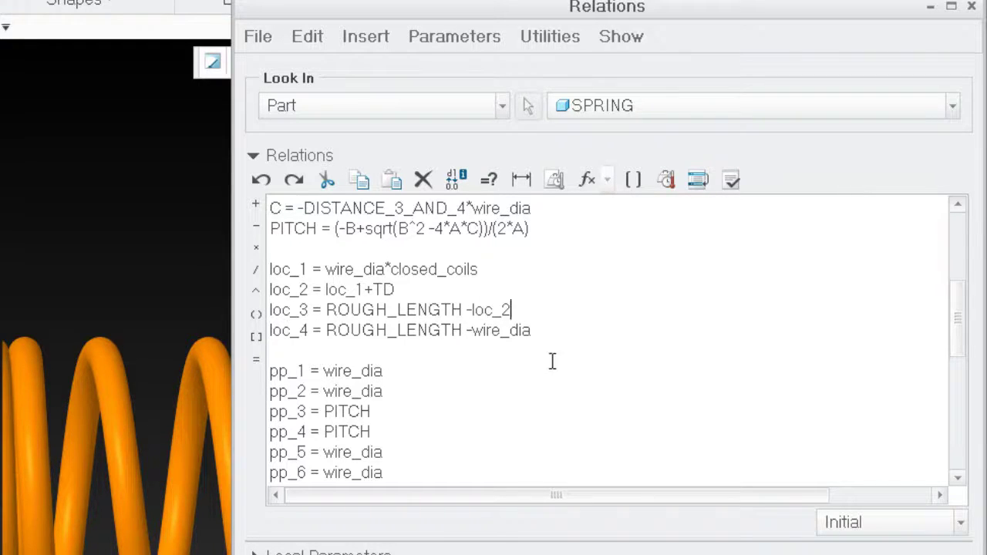
left_click_drag(472, 331, 569, 331)
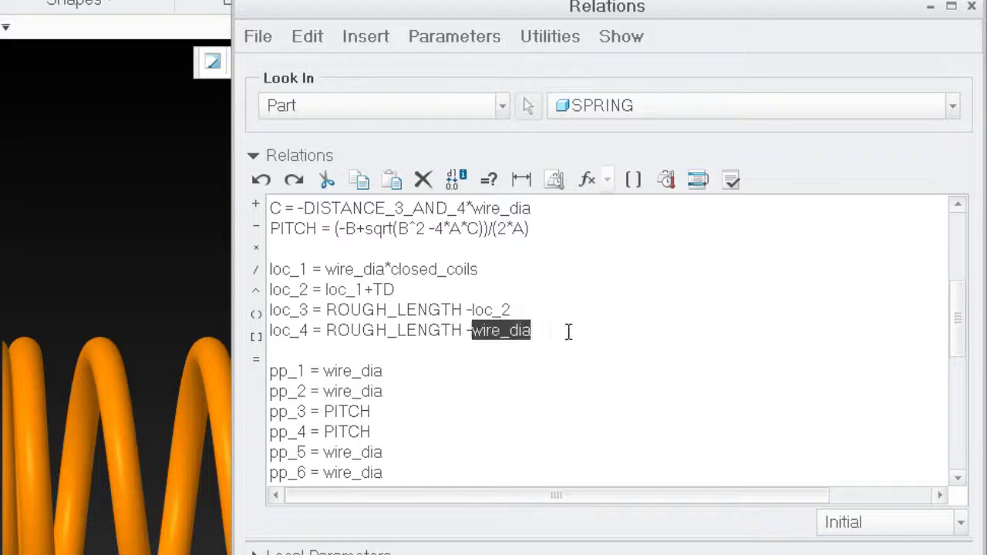
type("loc_")
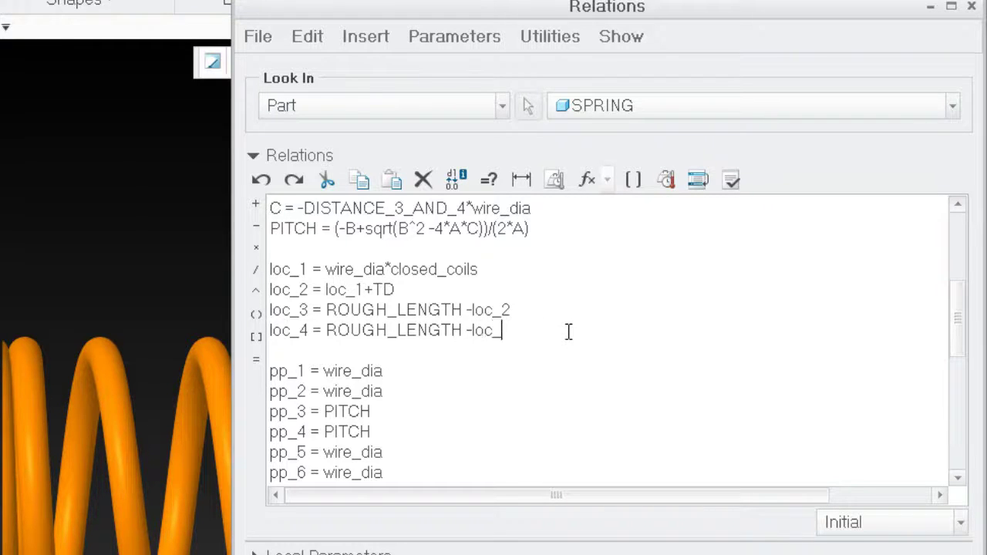
type("1")
scroll(468, 394, "down", 2)
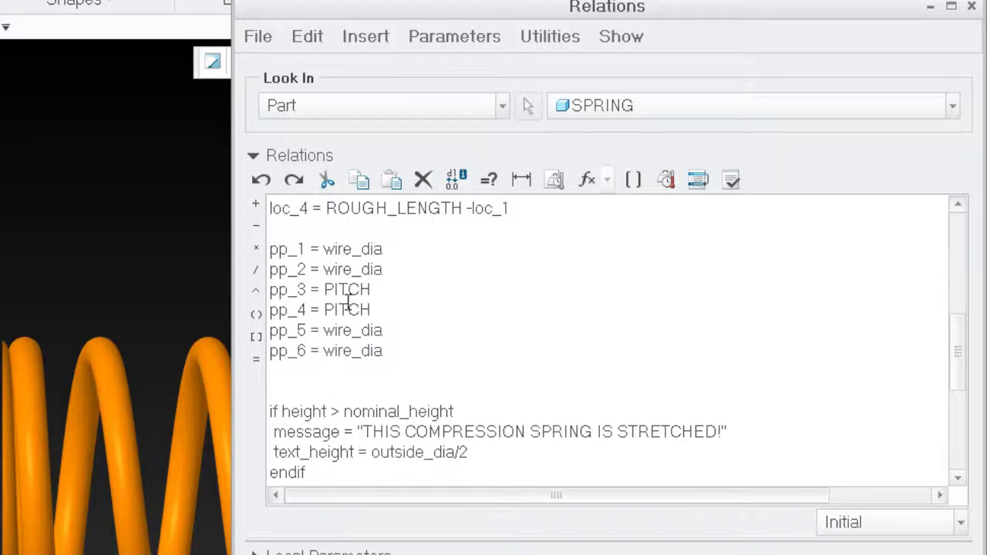
scroll(532, 405, "up", 6)
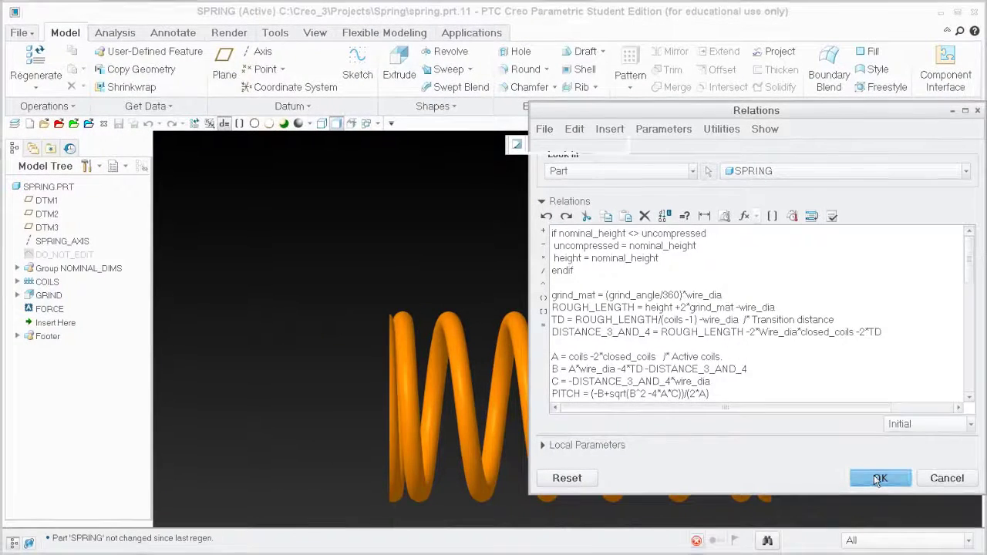
Accept the edited part relations and regenerate the spring.
left_click(876, 479)
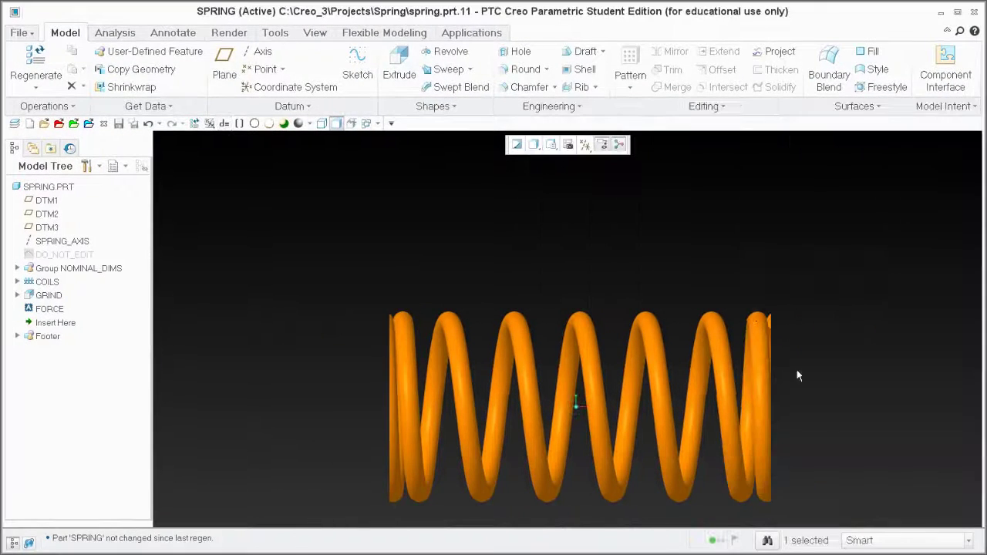
left_click(35, 66)
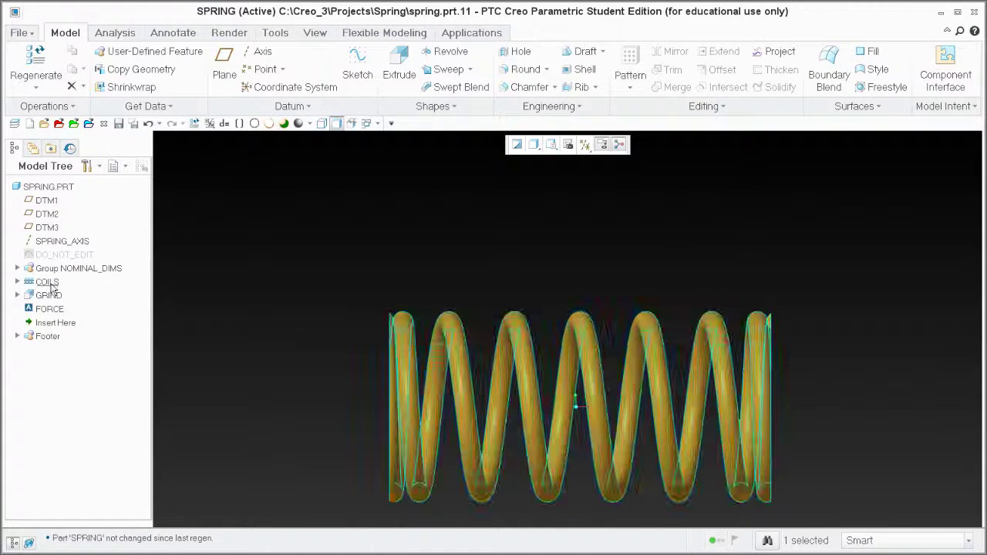
Show the dimensions of the NOMINAL_DIMS group and set the closed_coils dimension to 2.
right_click(110, 269)
left_click(137, 295)
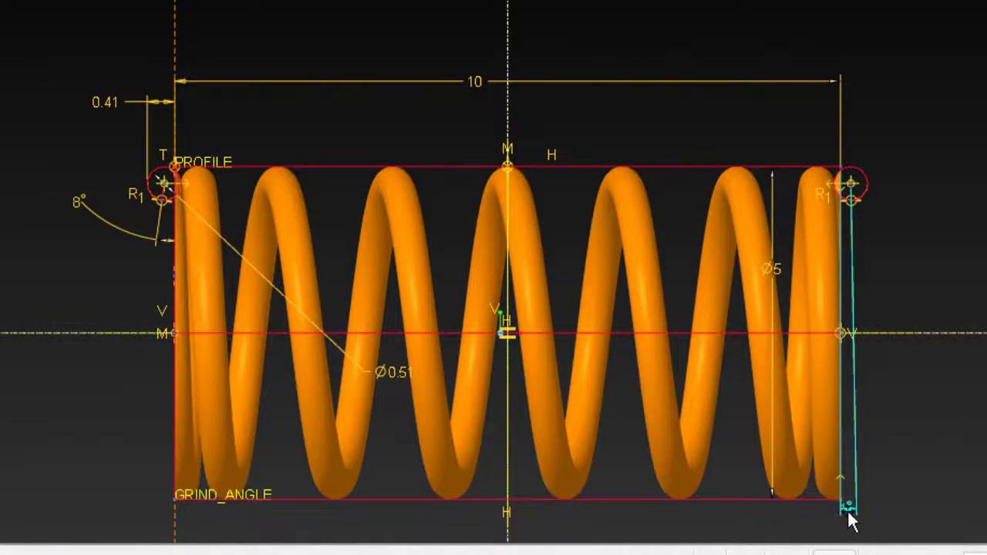
double_click(850, 510)
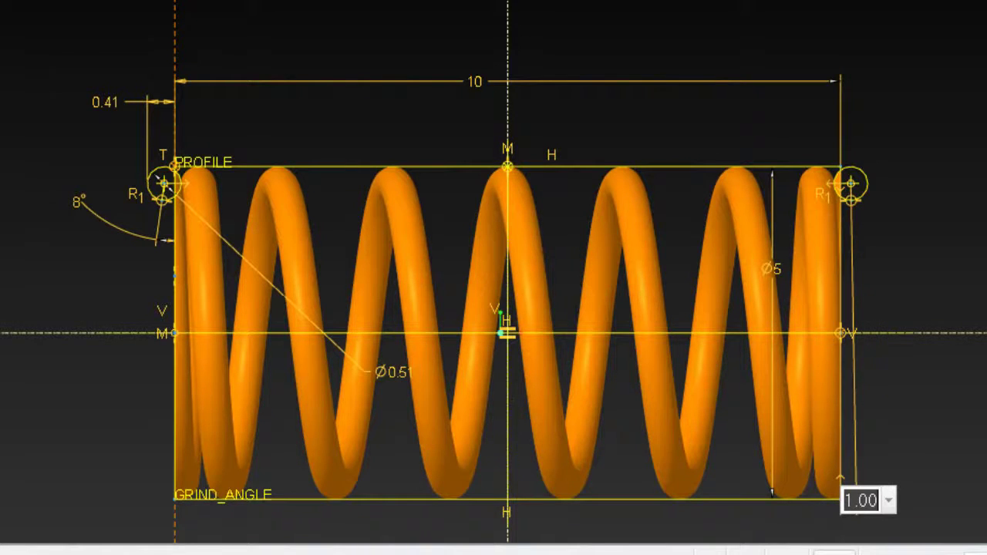
type("2")
key("Return")
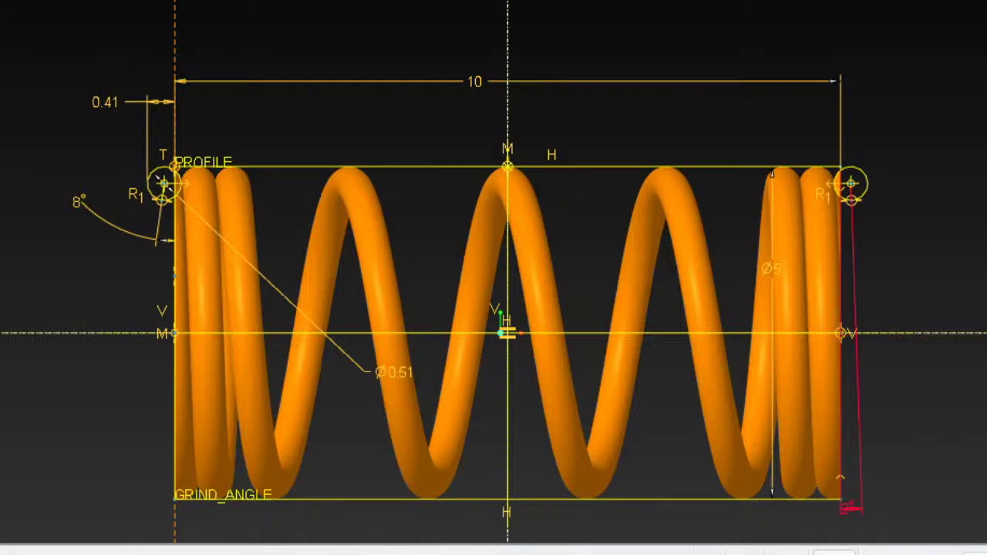
Display the nominal dimensions again and set the closed_coils dimension to 3.
scroll(876, 171, "up", 3)
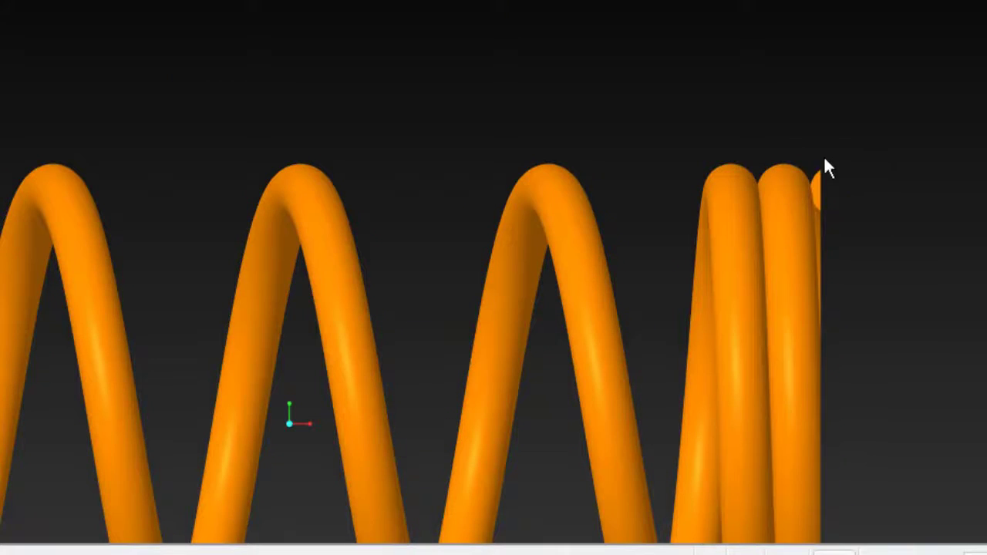
scroll(841, 87, "down", 3)
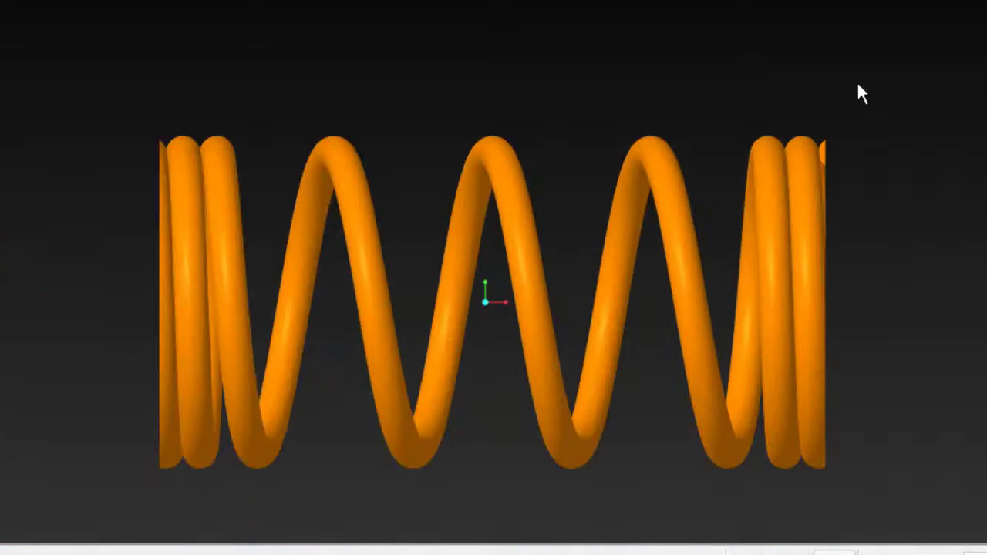
scroll(863, 92, "down", 1)
left_click(793, 221)
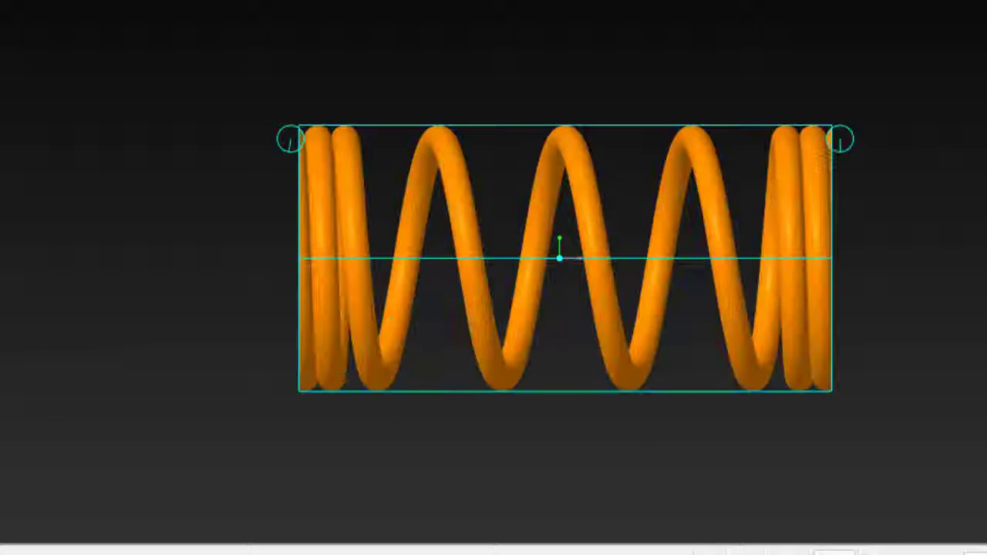
double_click(697, 202)
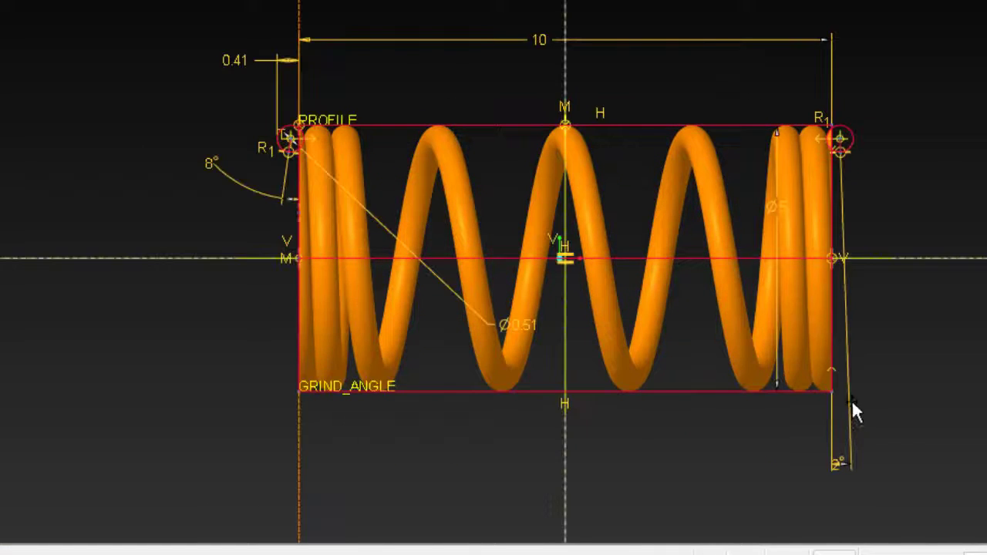
double_click(842, 459)
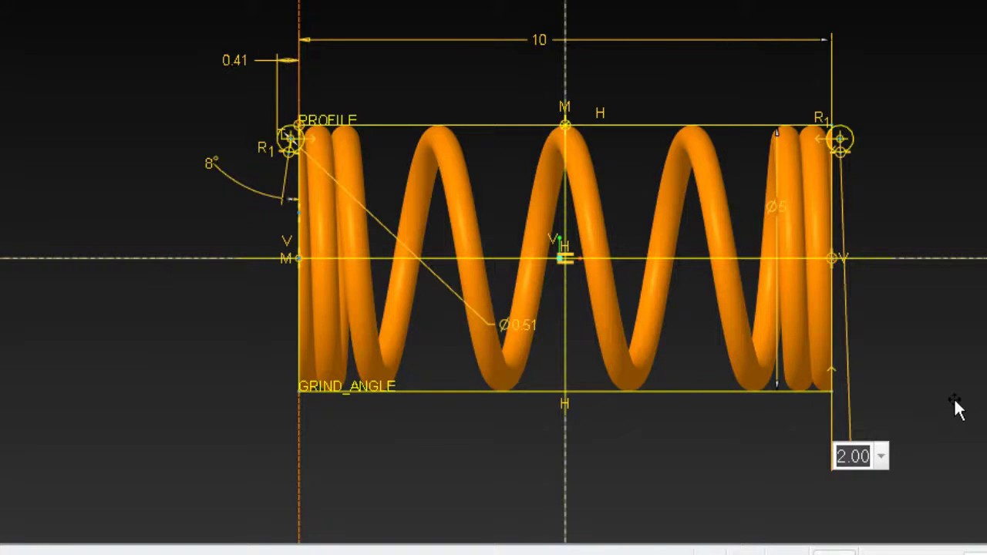
type("3")
key("Return")
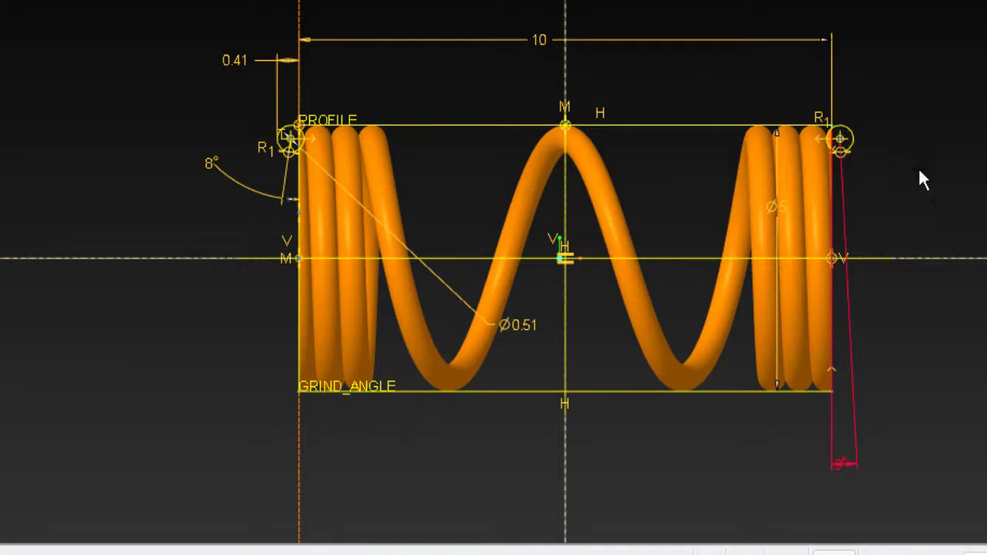
Return the closed_coils dimension to 1, regenerate the spring and restore the default view.
double_click(845, 467)
type("1")
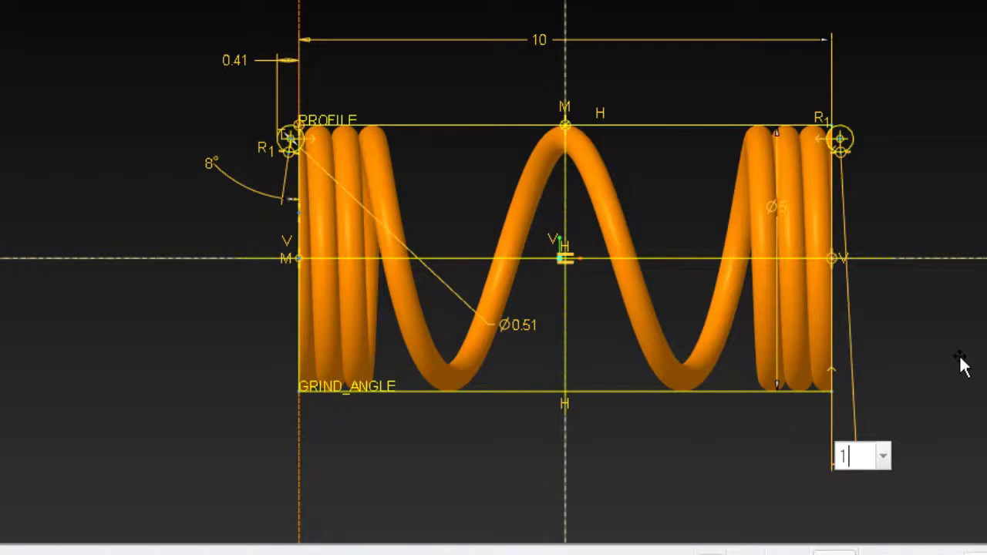
key("Return")
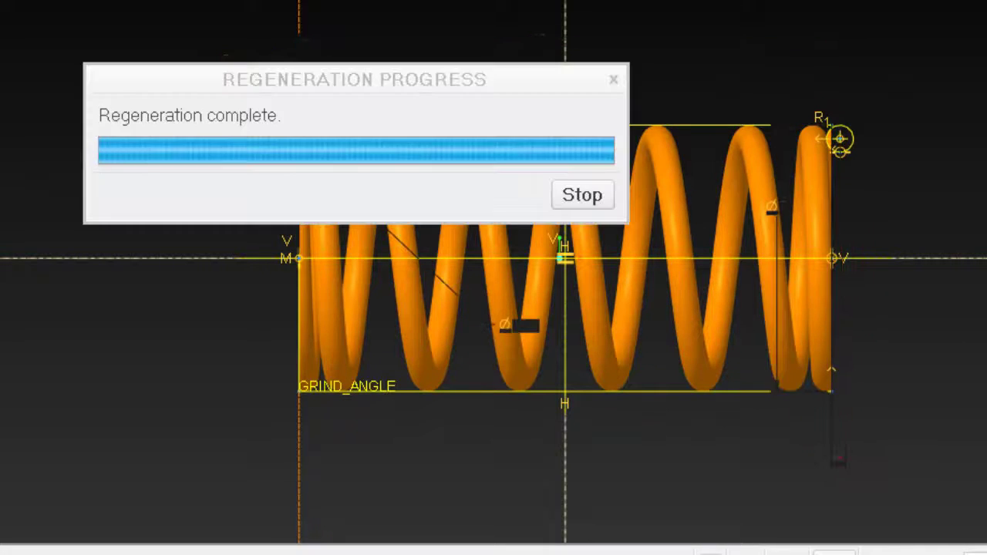
key("ctrl+d")
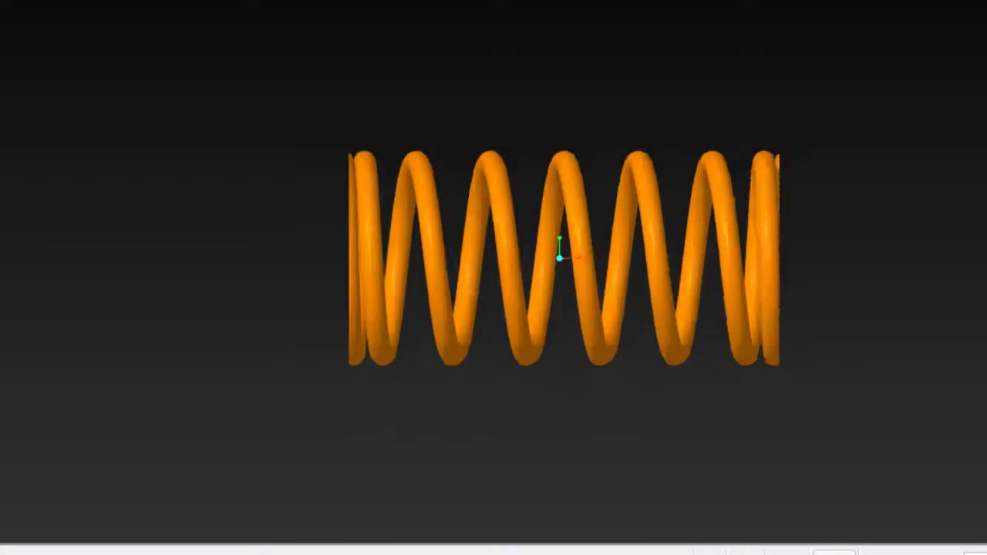